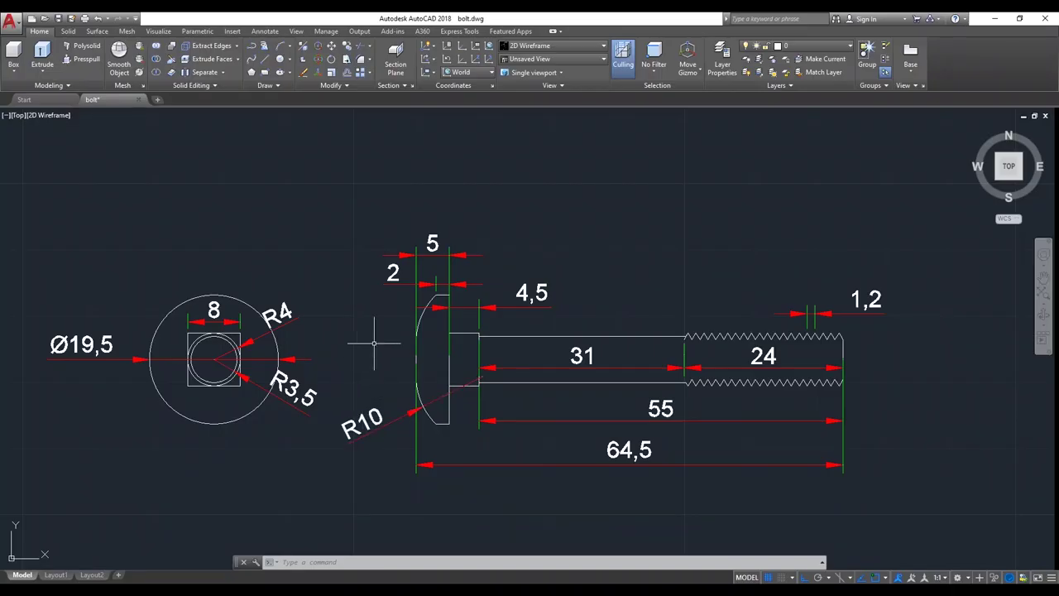
# - Nudge the bolt drawing into view and switch from Top to SW Isometric via the ViewCube
pyautogui.moveTo(608, 246); pyautogui.dragTo(629, 223, button='middle')
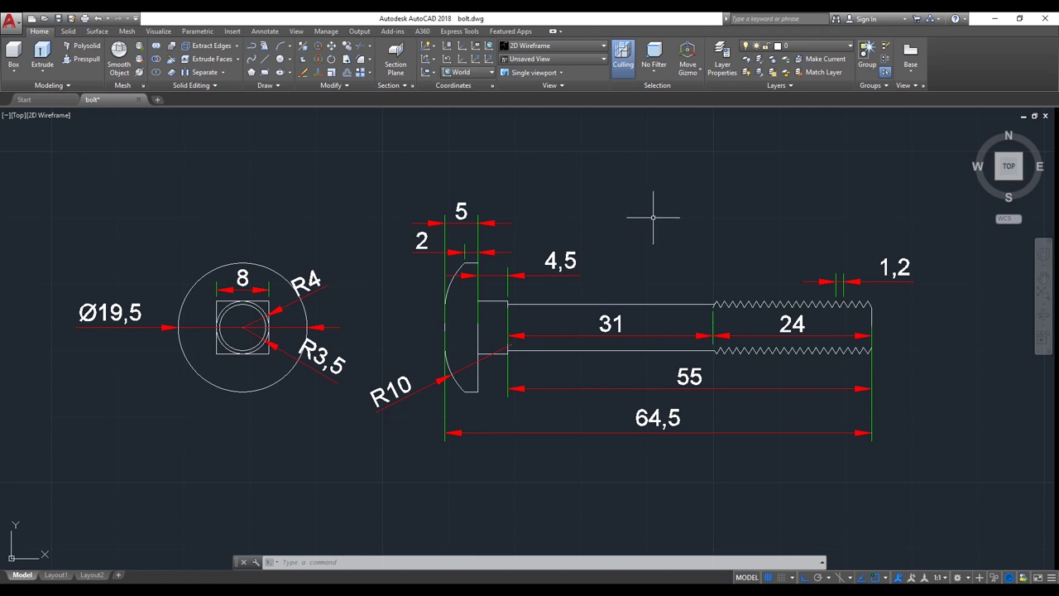
pyautogui.moveTo(997, 178)
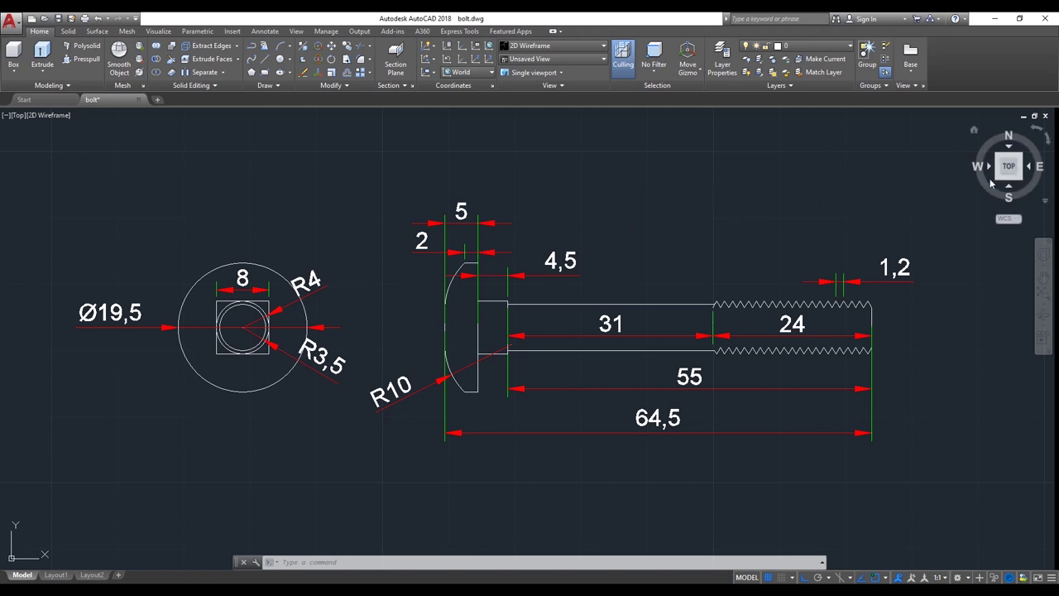
pyautogui.click(999, 184)
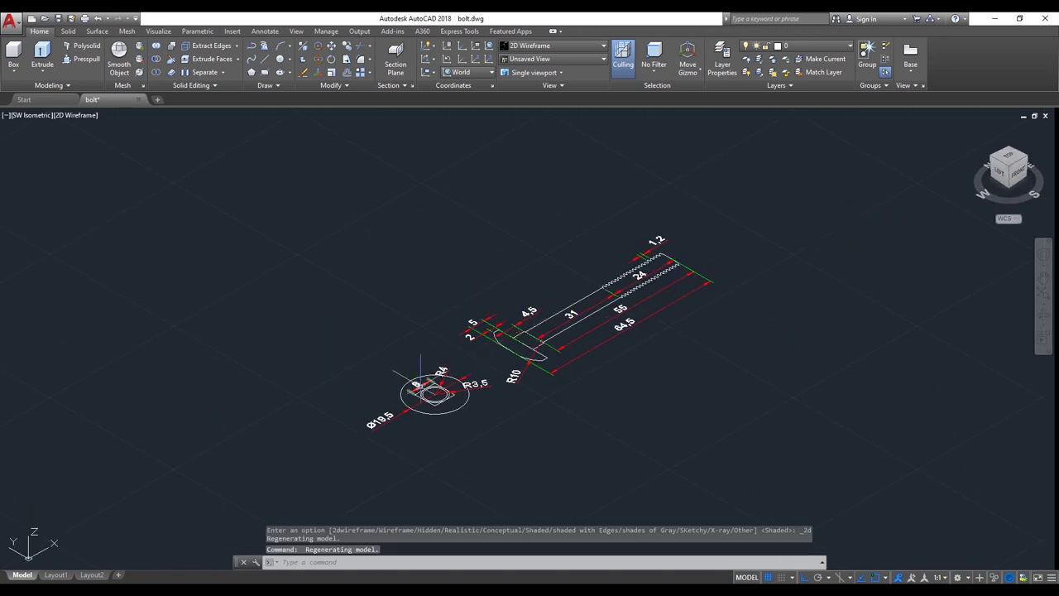
# - Extrude the Ø19,5 head circle 5 units into a solid cylinder
pyautogui.scroll(4, 433, 389)
pyautogui.scroll(2, 434, 388)
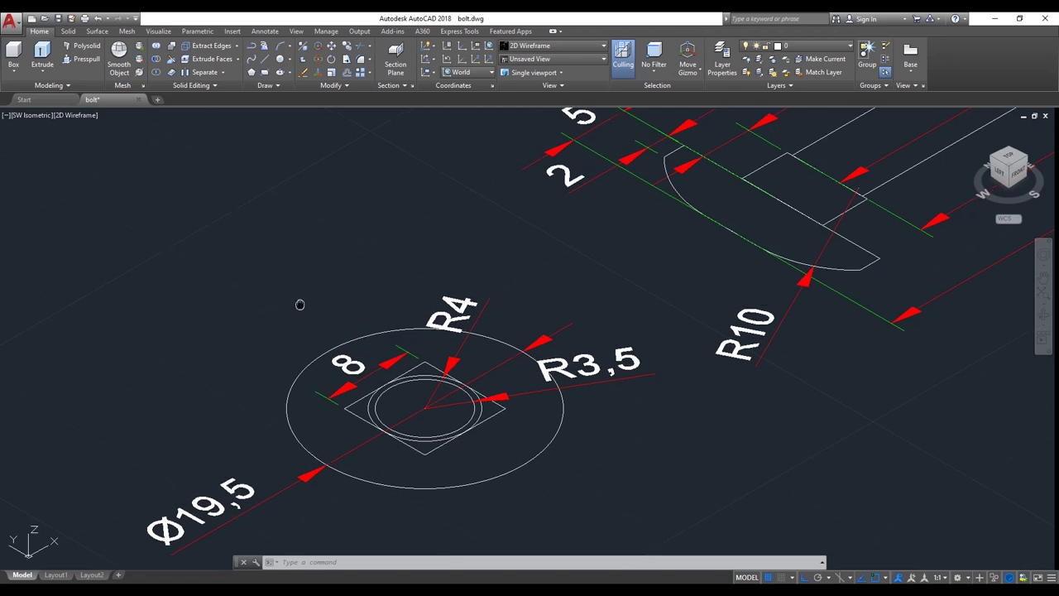
pyautogui.moveTo(300, 303); pyautogui.dragTo(300, 282, button='middle')
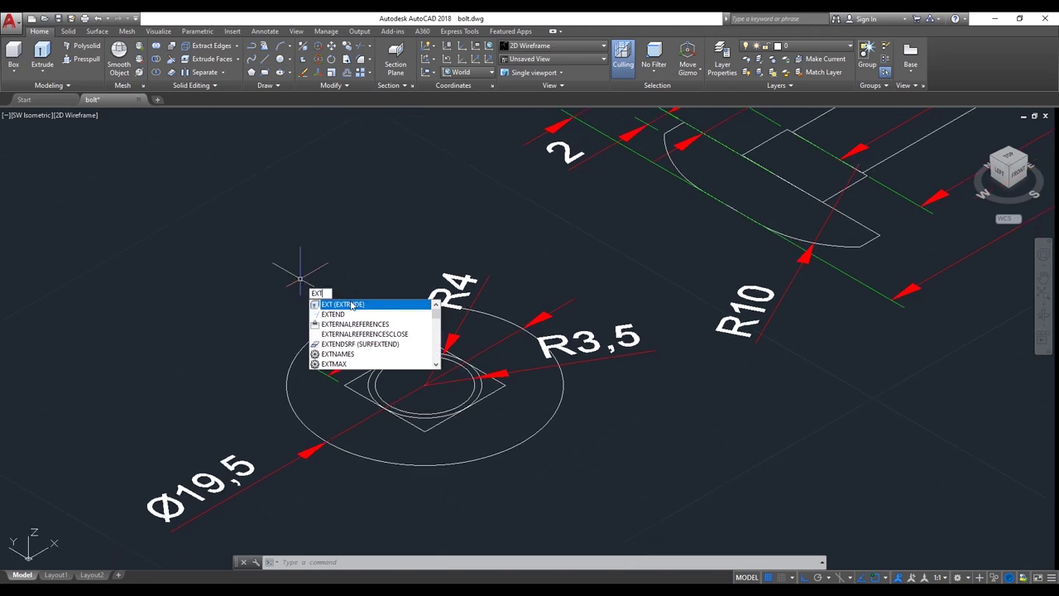
pyautogui.click(351, 305)
pyautogui.click(517, 445)
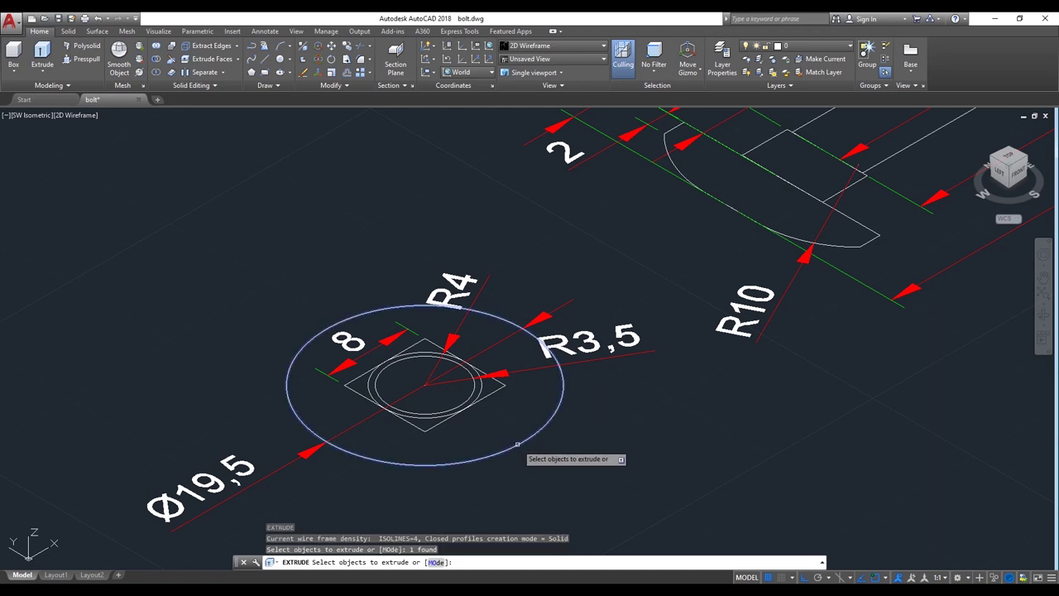
pyautogui.press('Return')
pyautogui.write('5')
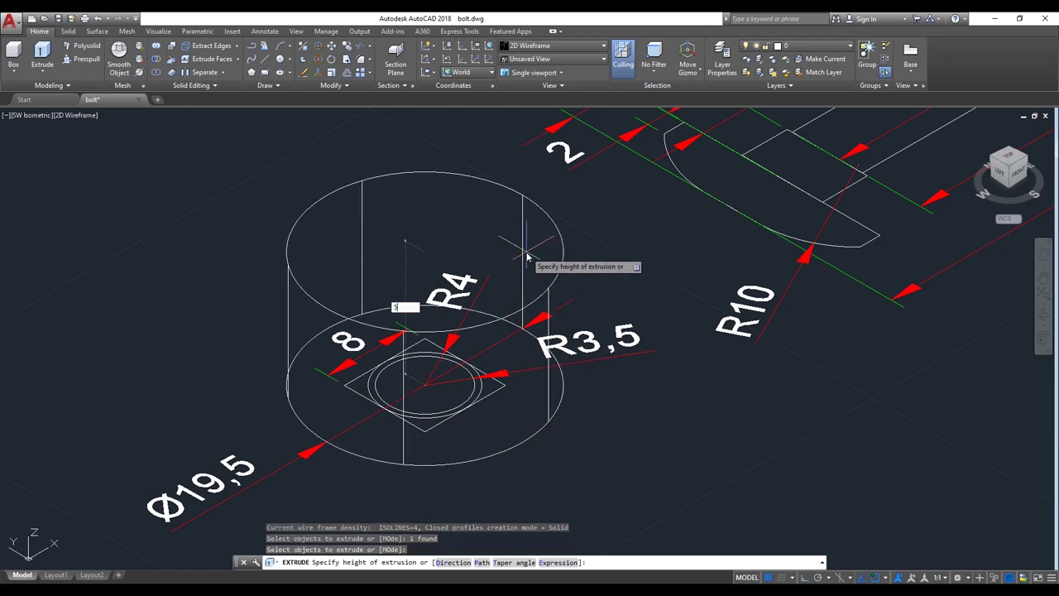
pyautogui.press('Return')
# - Switch the viewport visual style to Shaded
pyautogui.scroll(-2, 546, 240)
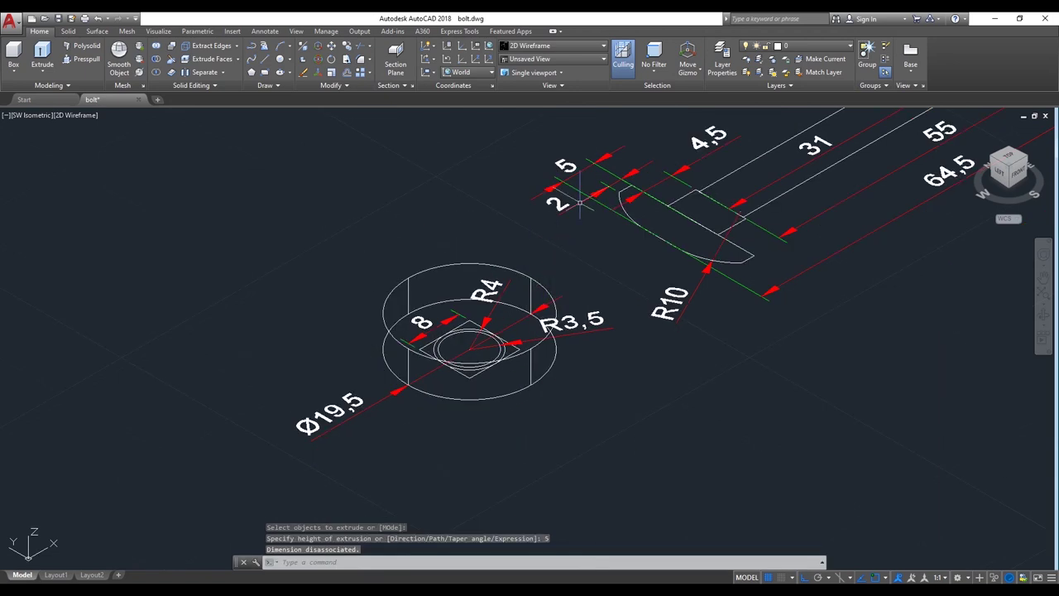
pyautogui.scroll(2, 571, 141)
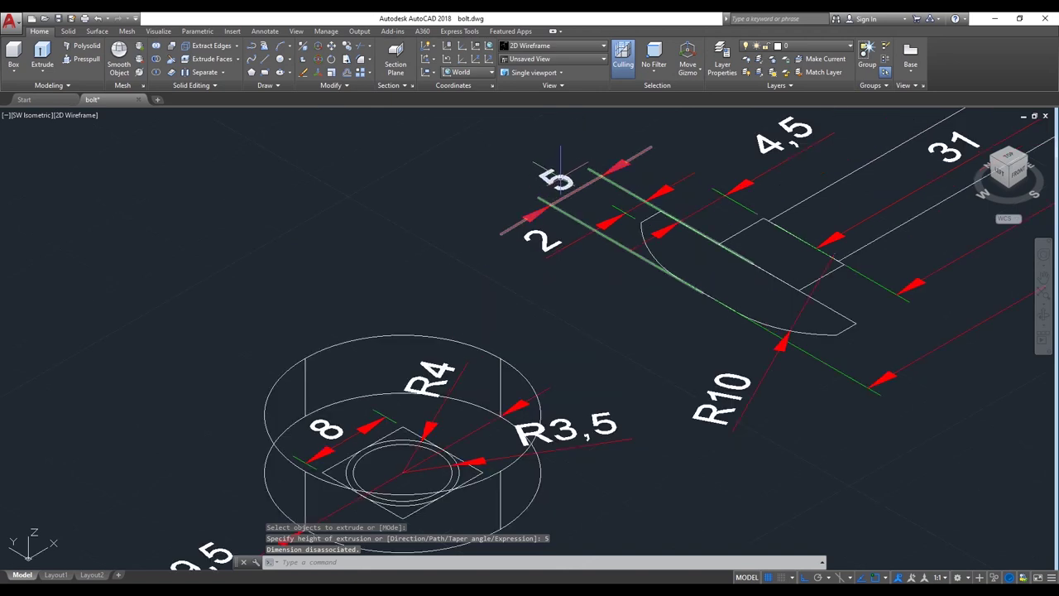
pyautogui.scroll(-2, 467, 199)
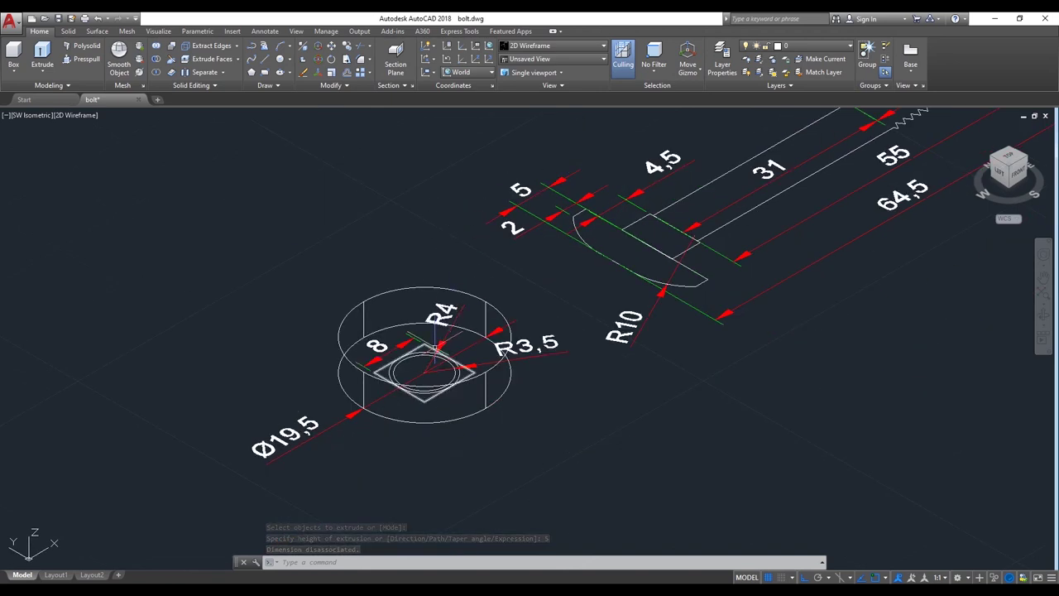
pyautogui.scroll(2, 388, 328)
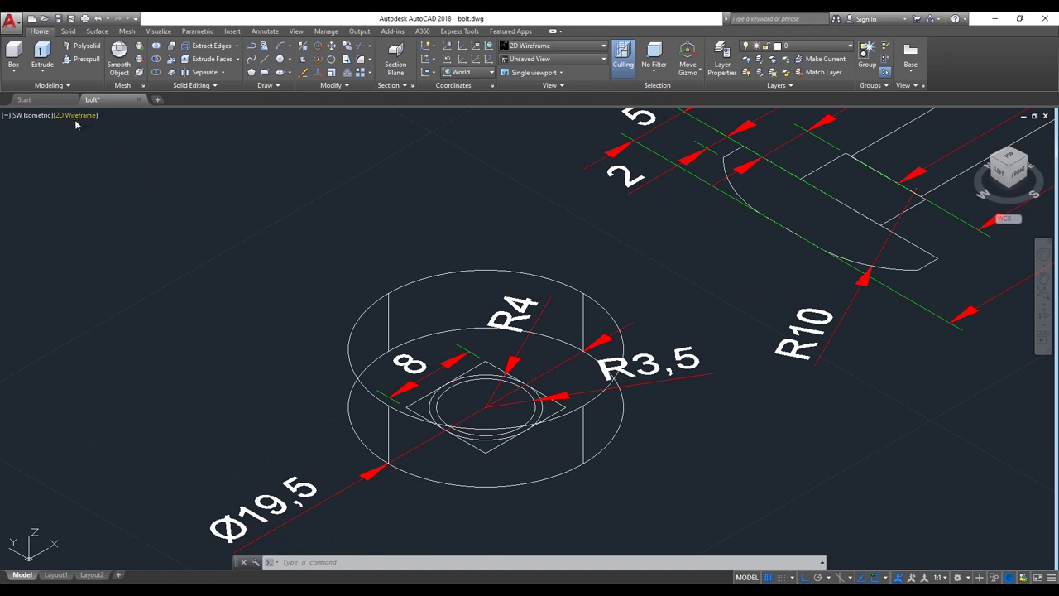
pyautogui.click(80, 117)
pyautogui.click(133, 188)
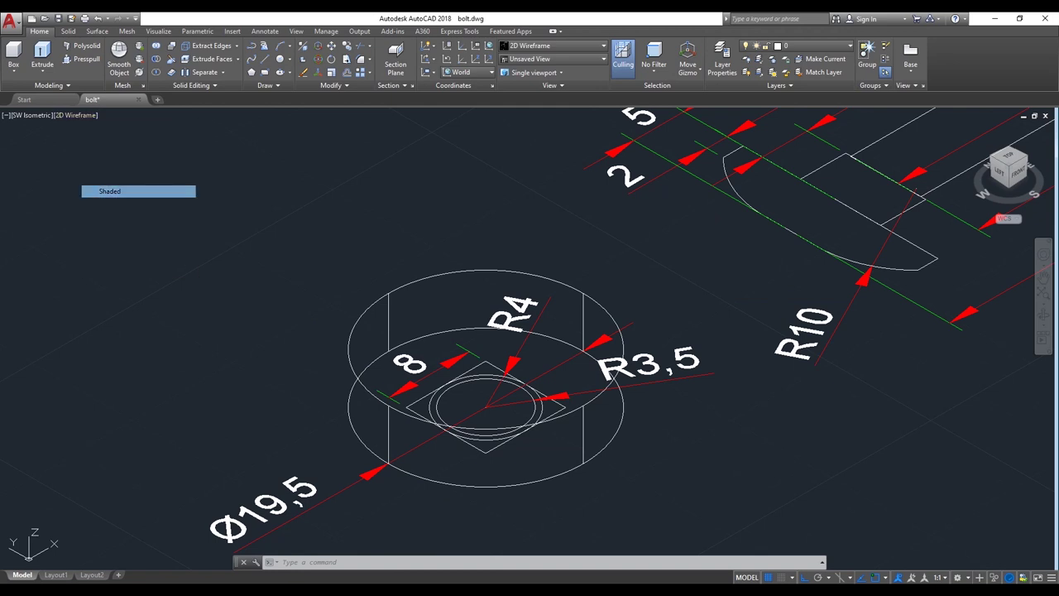
# - Orbit to a low, near edge-on angle below the head cylinder
pyautogui.scroll(-2, 223, 179)
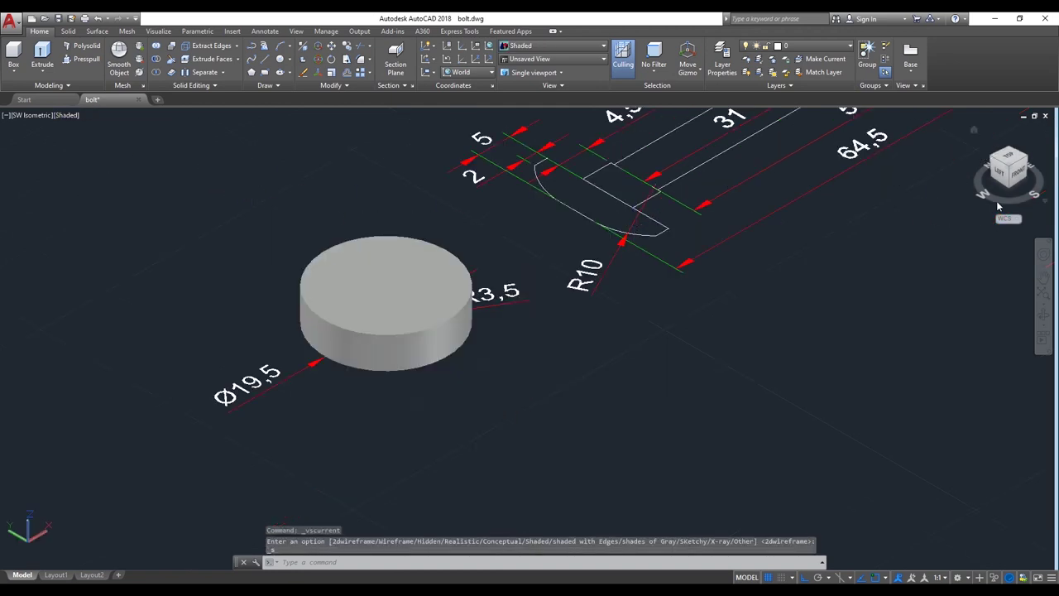
pyautogui.click(1043, 315)
pyautogui.moveTo(395, 352)
pyautogui.mouseDown()
pyautogui.moveTo(400, 263)
pyautogui.moveTo(369, 300)
pyautogui.mouseUp()
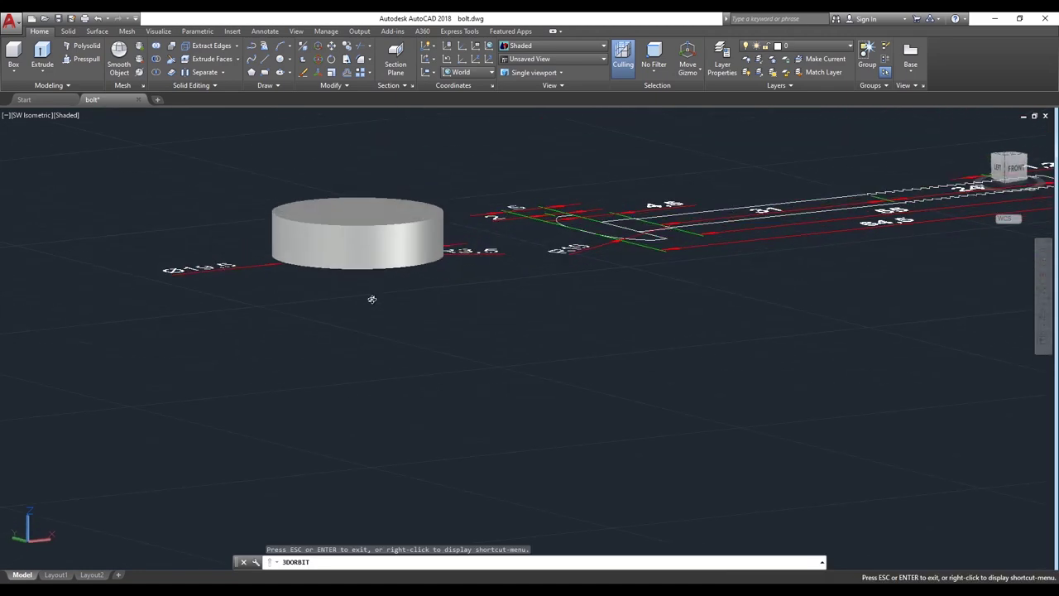
pyautogui.scroll(2, 395, 255)
pyautogui.scroll(2, 466, 256)
pyautogui.scroll(3, 579, 312)
pyautogui.rightClick(559, 185)
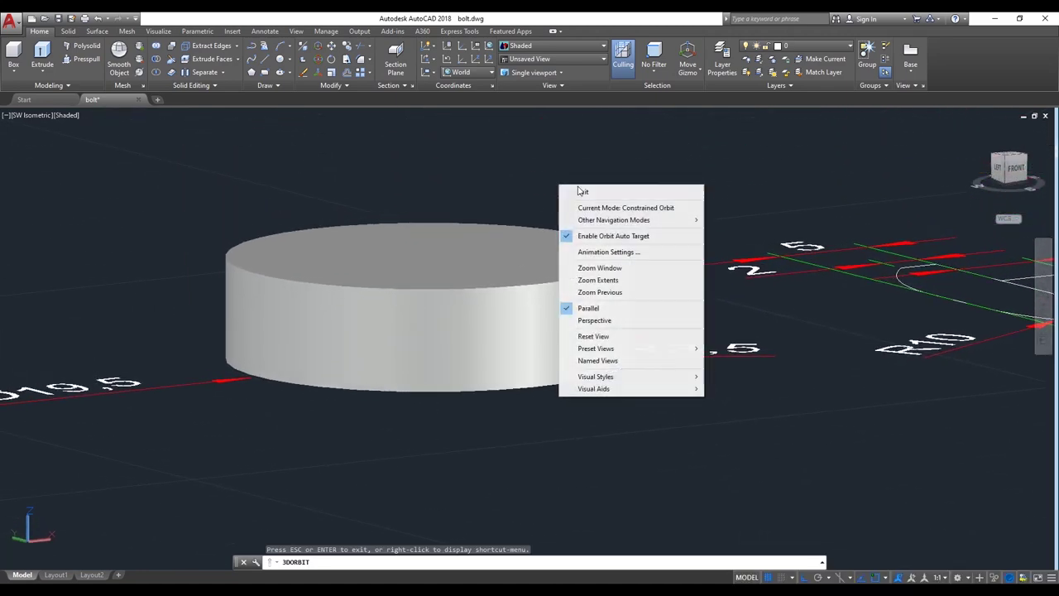
pyautogui.click(575, 191)
# - Chamfer the cylinder's bottom edge with distances 3 and 3
pyautogui.write('cha')
pyautogui.press('Return')
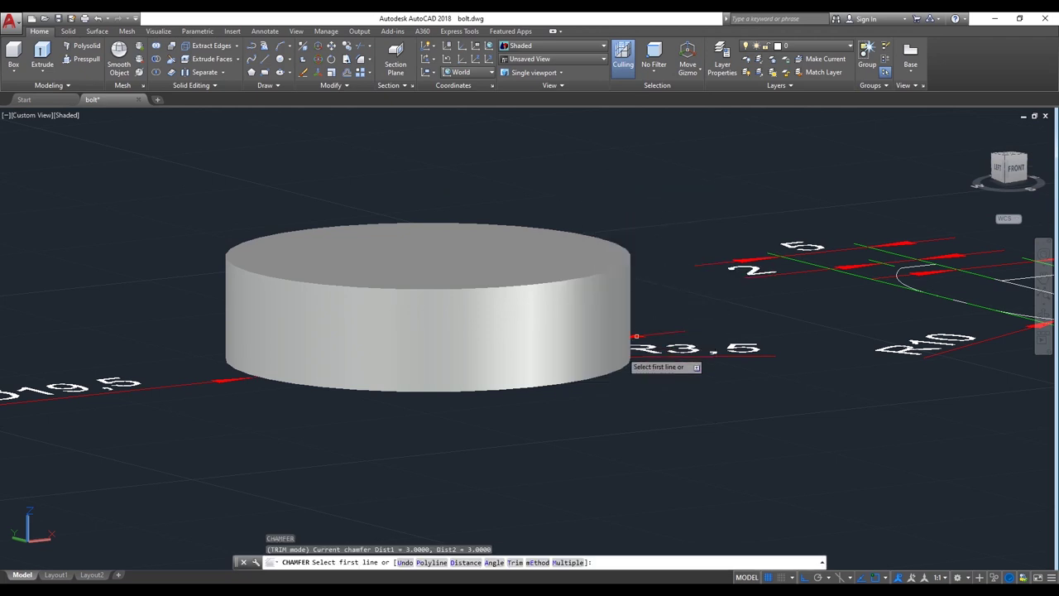
pyautogui.click(582, 380)
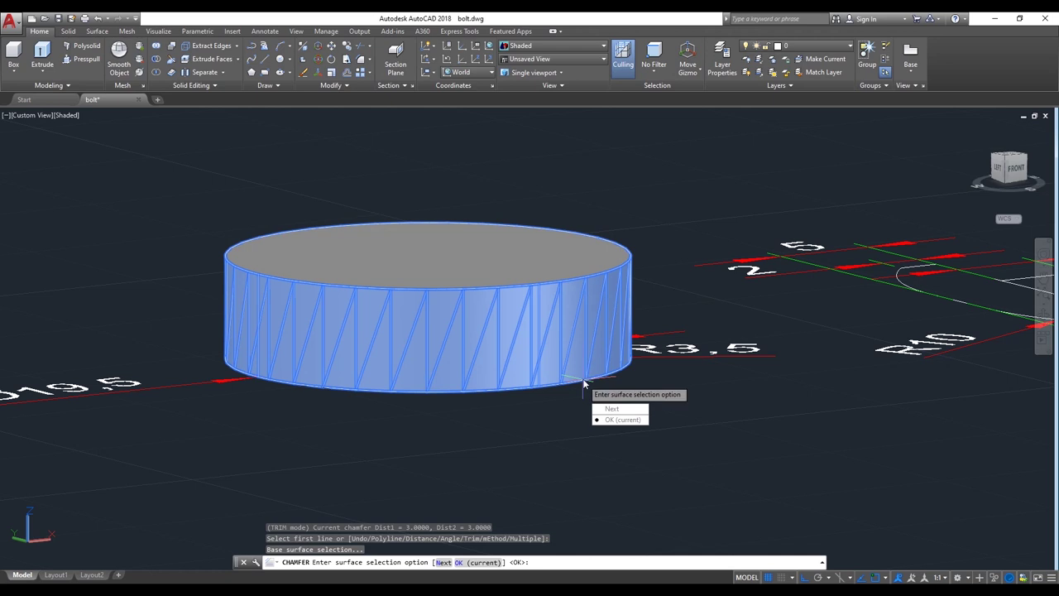
pyautogui.press('Return')
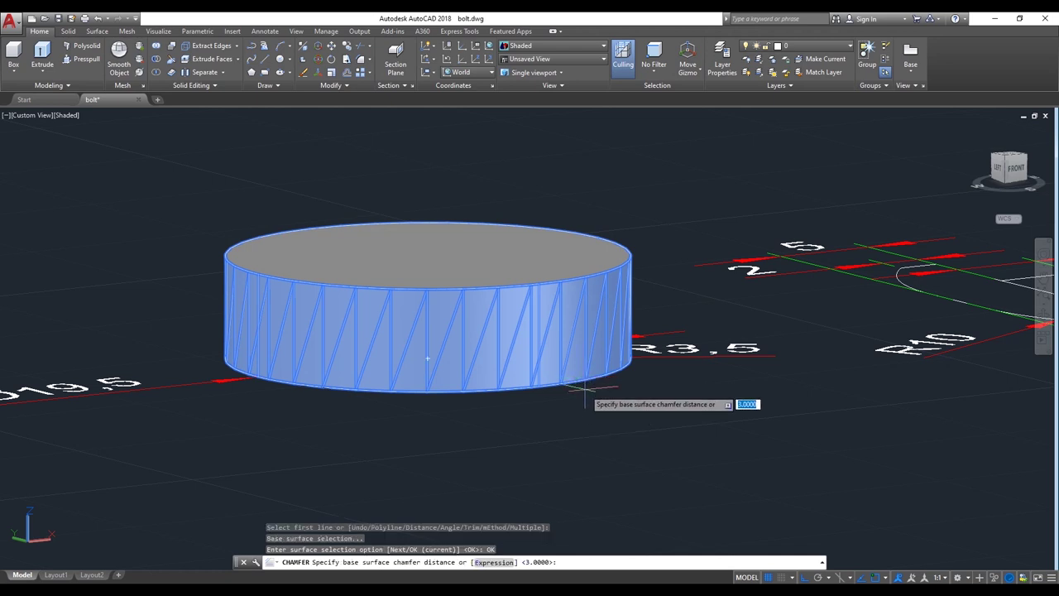
pyautogui.write('3')
pyautogui.press('Return')
pyautogui.write('3')
pyautogui.press('Return')
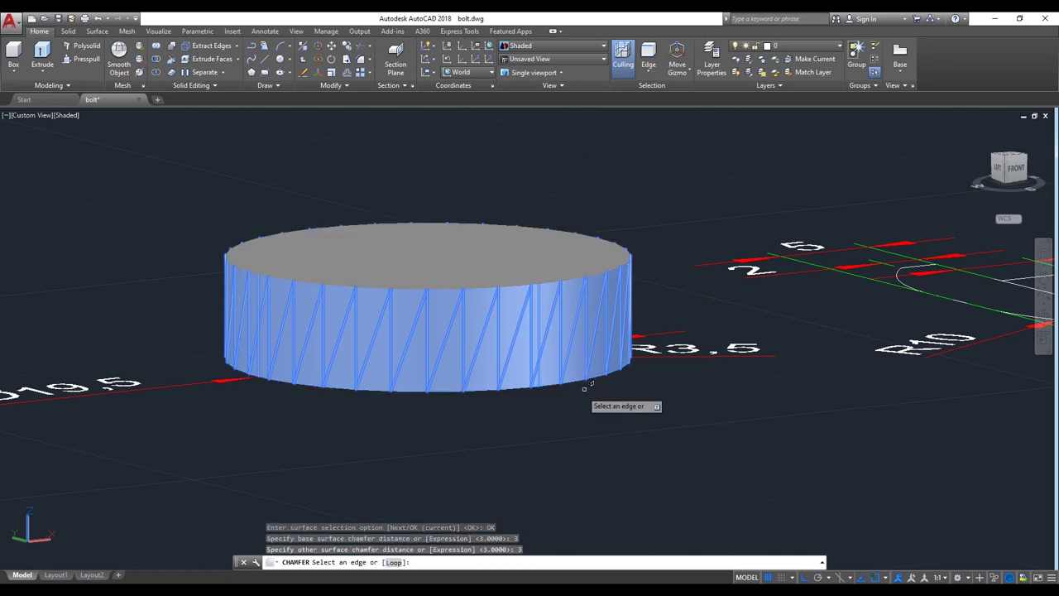
pyautogui.click(574, 383)
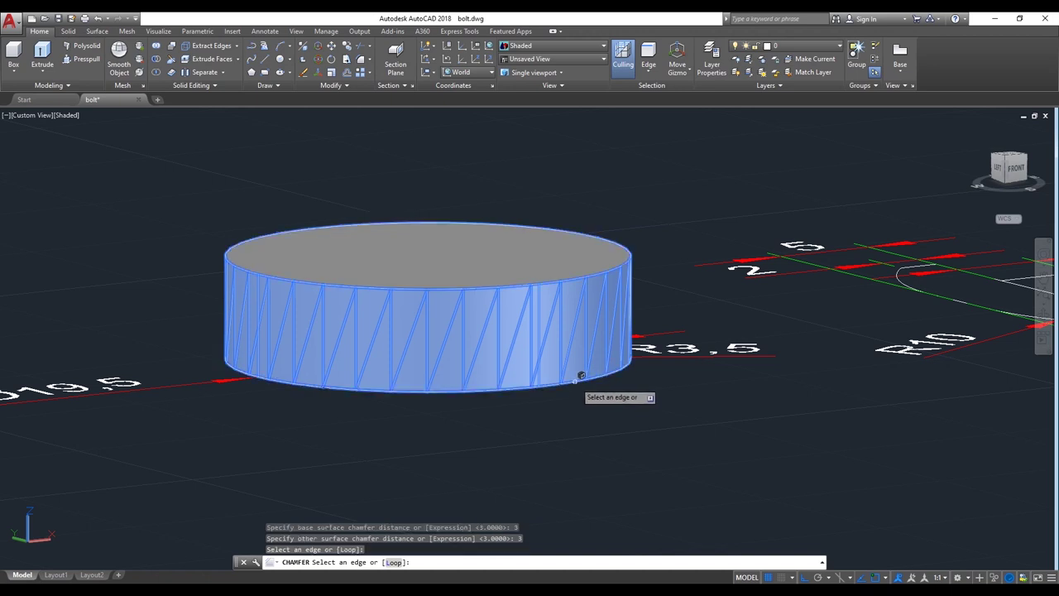
pyautogui.press('Return')
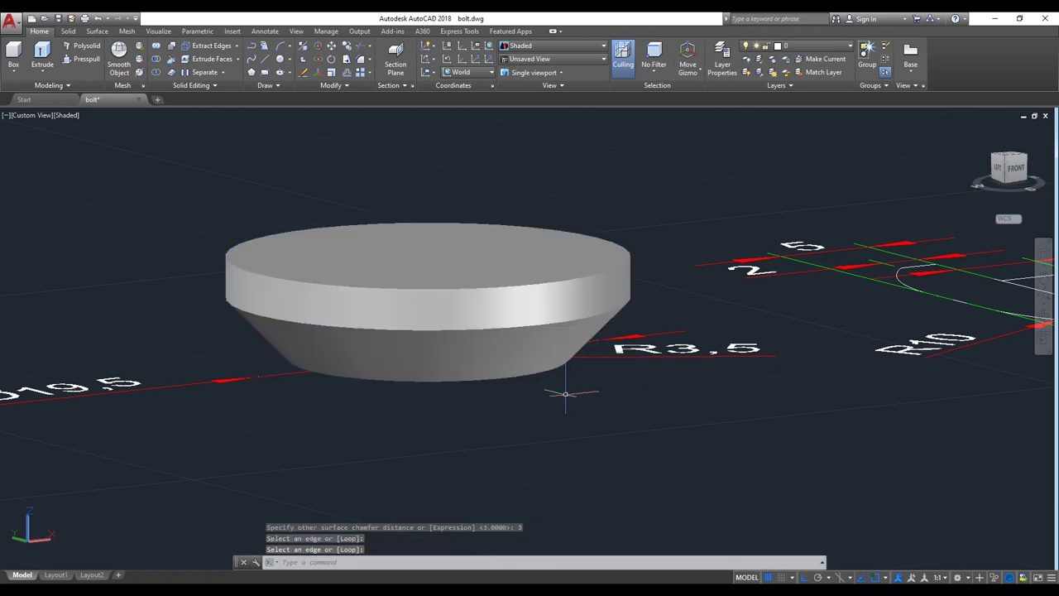
pyautogui.write('F')
pyautogui.click(619, 422)
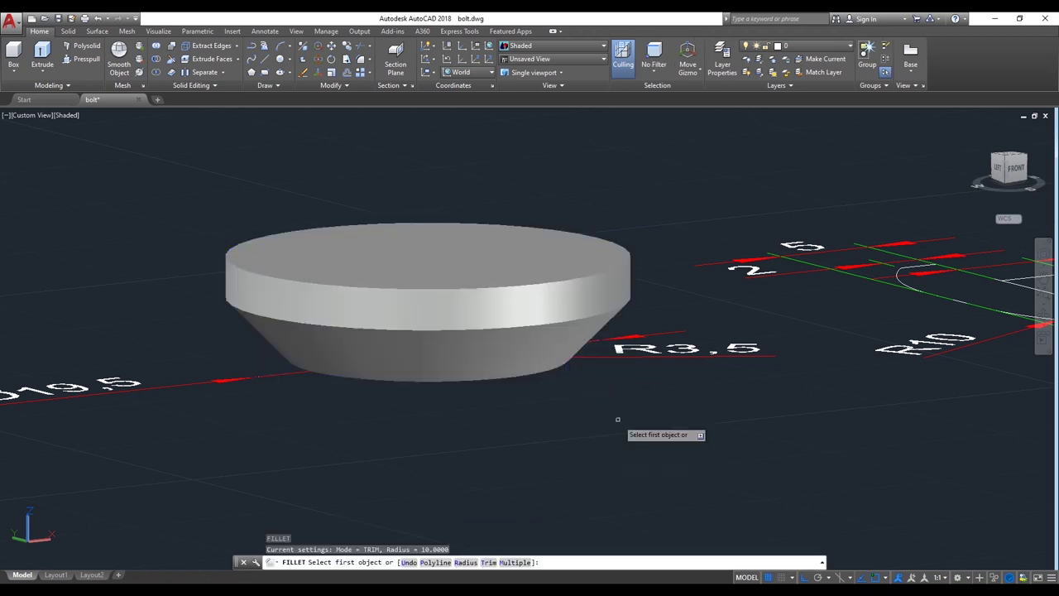
pyautogui.write('r')
# - Fillet the bevelled bottom edge of the head with radius 10
pyautogui.press('Return')
pyautogui.write('10')
pyautogui.press('Return')
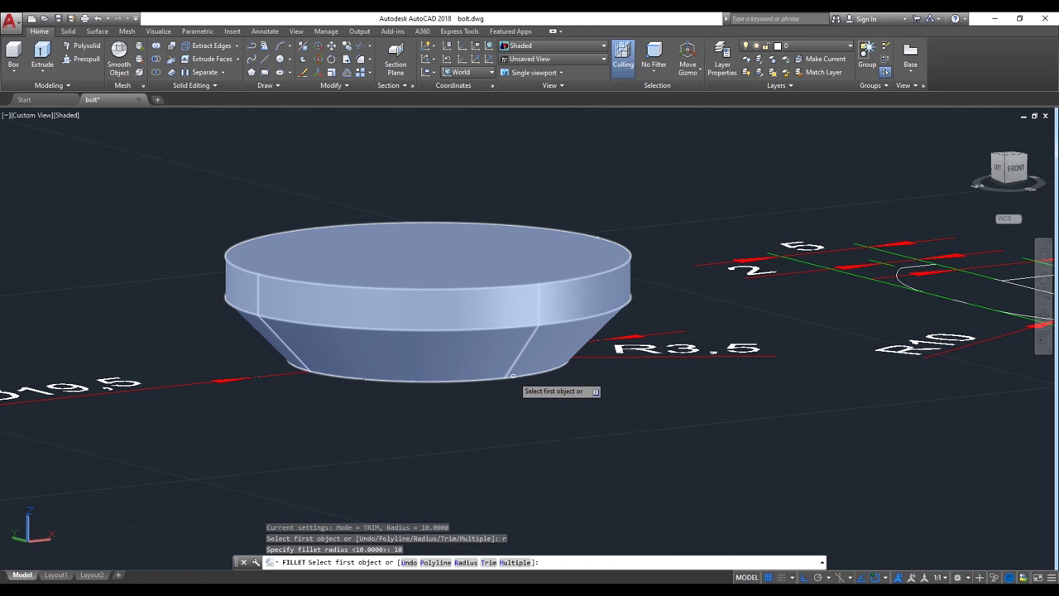
pyautogui.scroll(3, 513, 377)
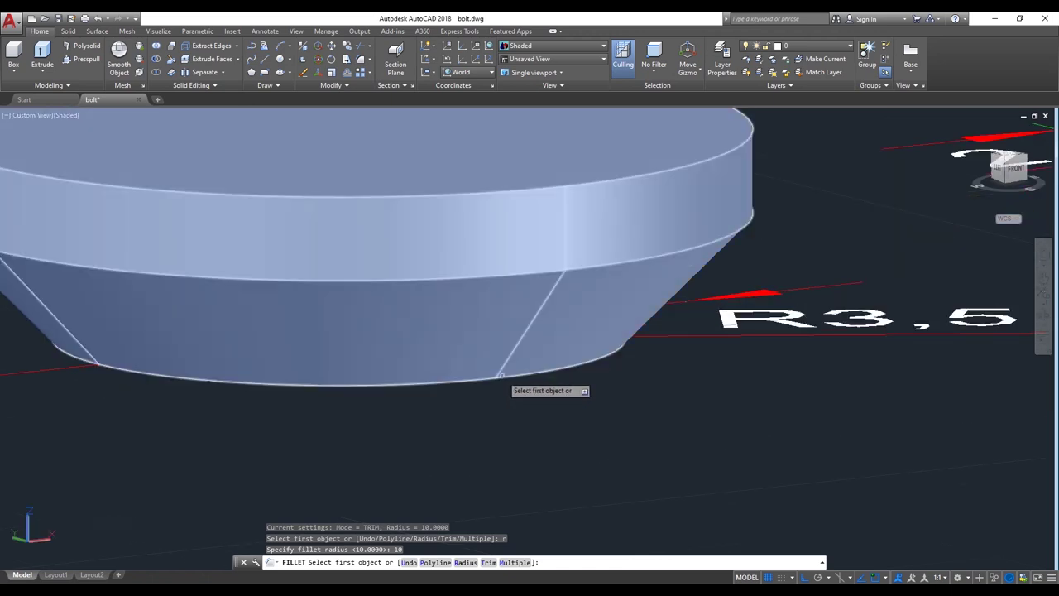
pyautogui.click(503, 376)
pyautogui.press('Return')
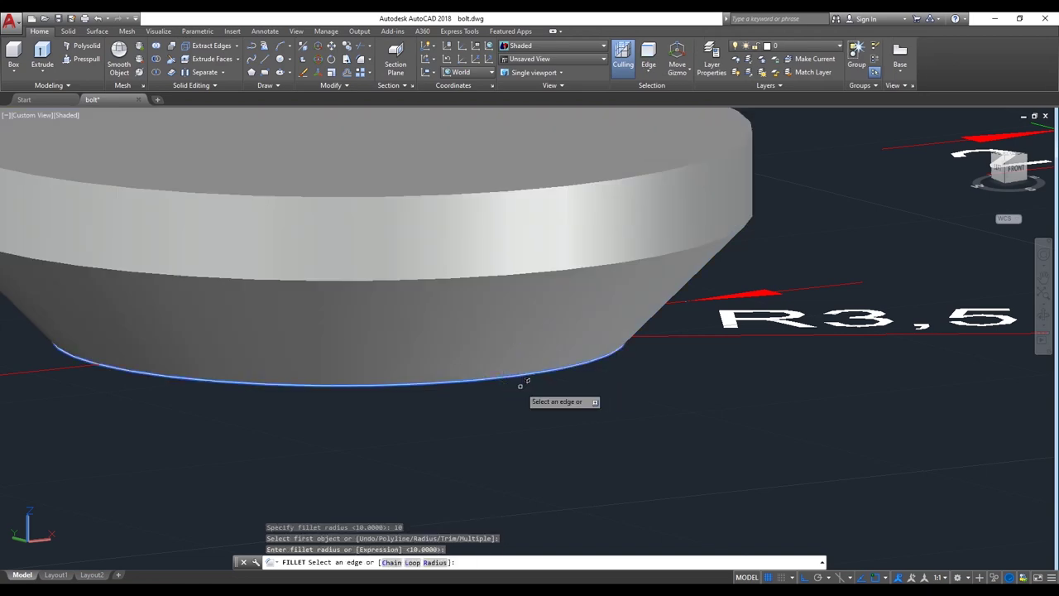
pyautogui.press('Return')
# - Orbit to check the domed underside of the head from below
pyautogui.scroll(-2, 521, 382)
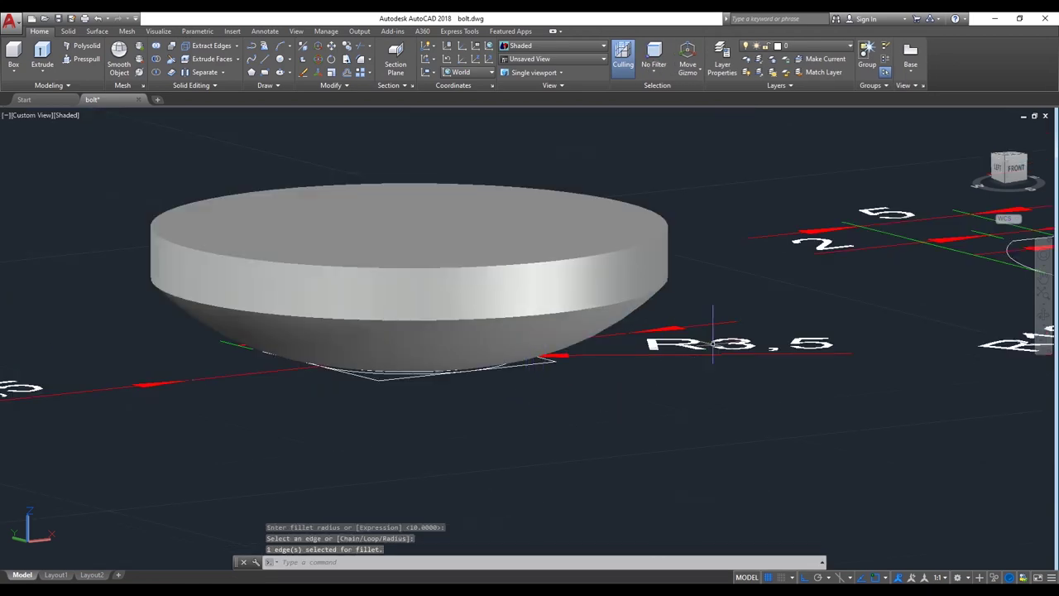
pyautogui.moveTo(814, 326)
pyautogui.keyDown('shift'); pyautogui.mouseDown(button='middle')
pyautogui.moveTo(541, 266)
pyautogui.moveTo(544, 363)
pyautogui.mouseUp(button='middle'); pyautogui.keyUp('shift')
pyautogui.rightClick(706, 202)
pyautogui.click(728, 201)
pyautogui.scroll(-5, 736, 202)
pyautogui.scroll(2, 732, 206)
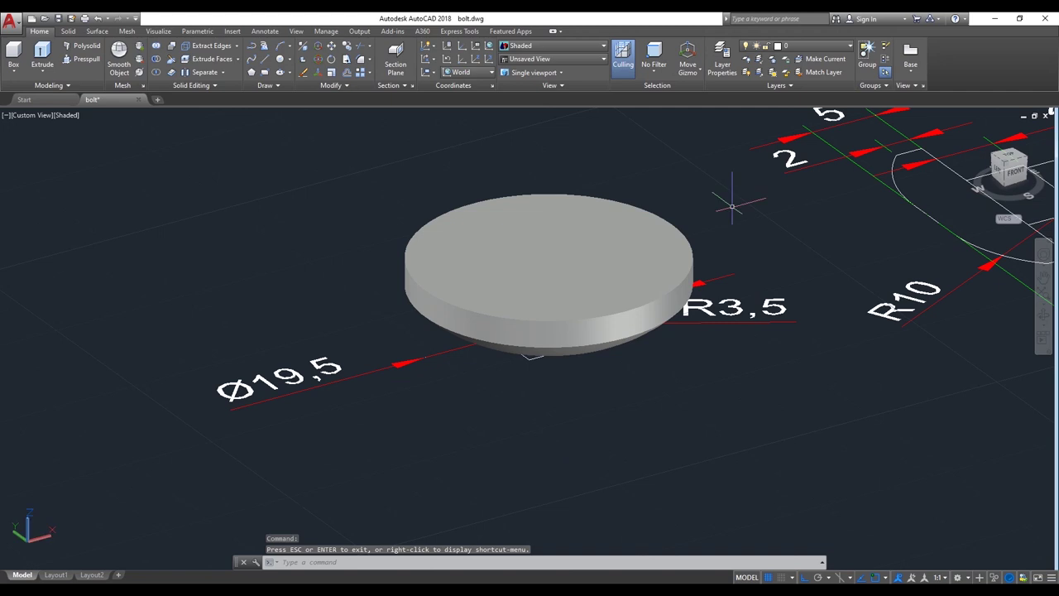
# - Move the 8-unit square and its dimension up 5 units onto the head's top face
pyautogui.write('m')
pyautogui.press('Return')
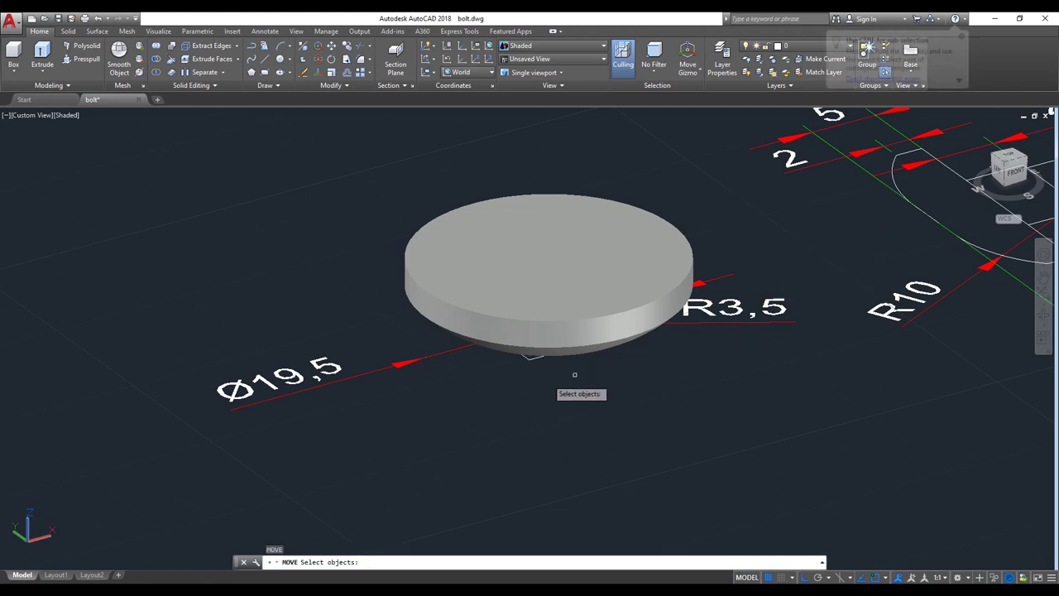
pyautogui.click(532, 355)
pyautogui.press('Return')
pyautogui.click(737, 460)
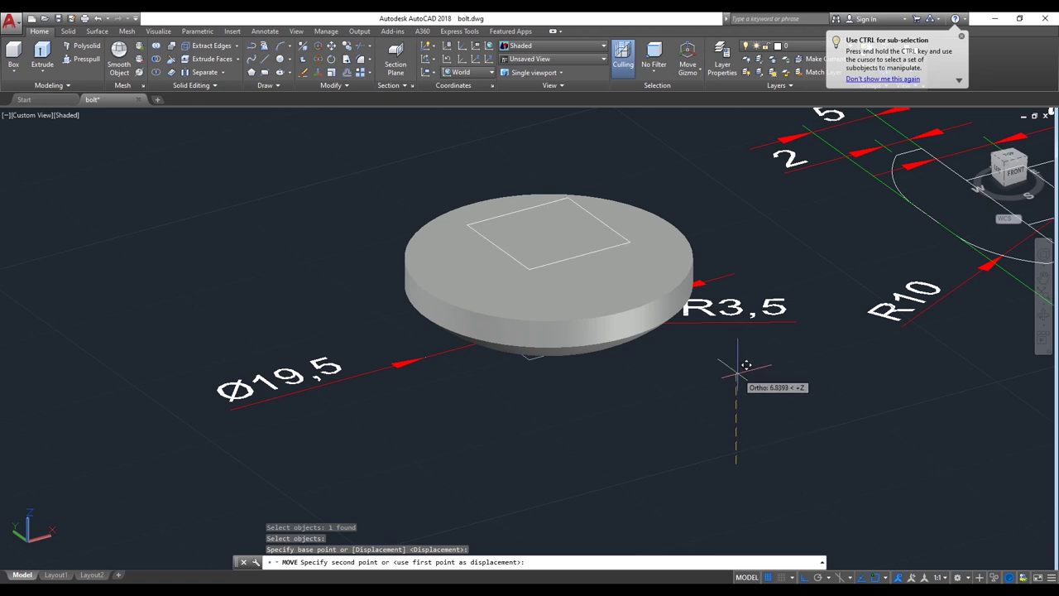
pyautogui.write('5')
pyautogui.press('Return')
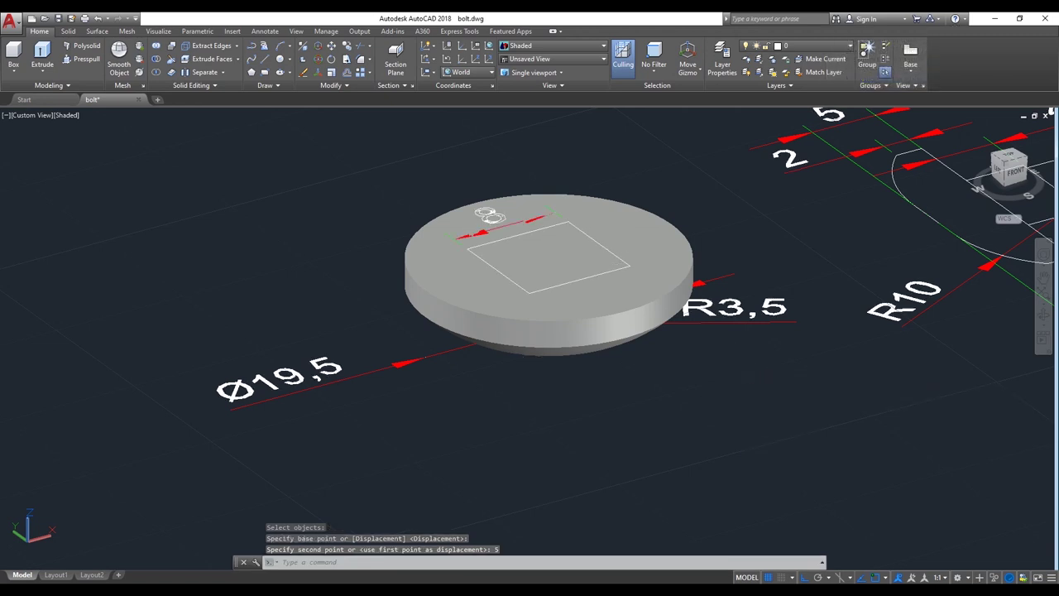
pyautogui.moveTo(712, 390); pyautogui.dragTo(713, 416, button='middle')
pyautogui.moveTo(644, 423); pyautogui.dragTo(592, 441, button='middle')
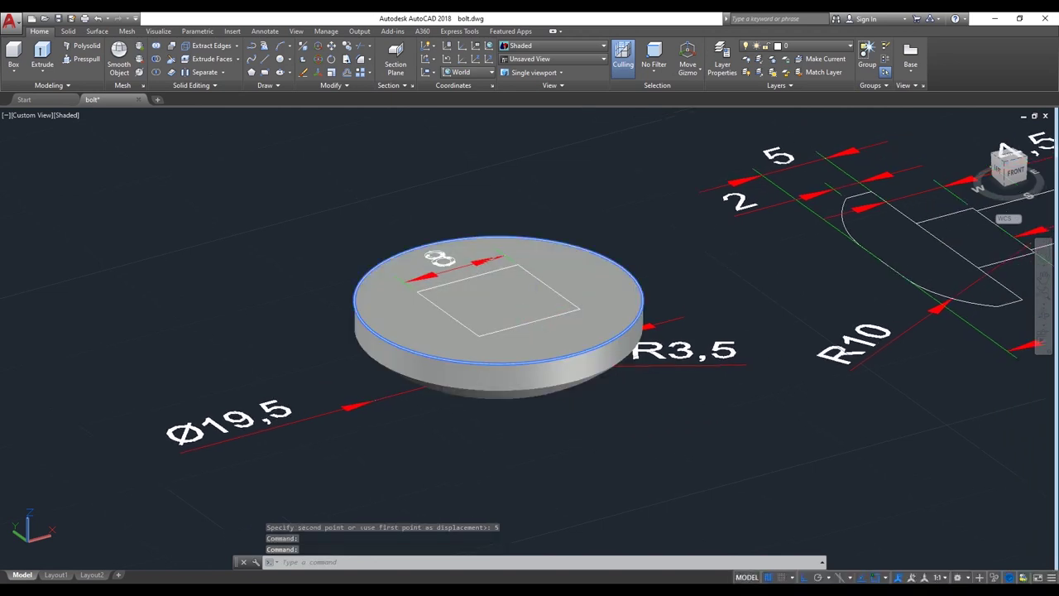
# - Extrude the square 4.6 units, then undo that extrusion
pyautogui.click(537, 319)
pyautogui.write('xt')
pyautogui.press('Return')
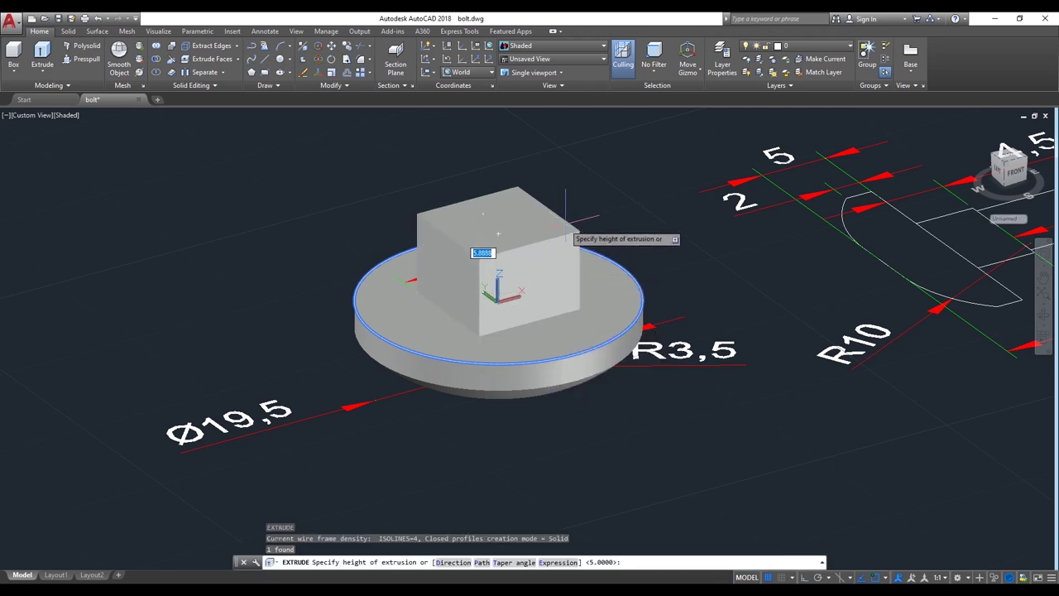
pyautogui.moveTo(638, 220); pyautogui.dragTo(527, 307, button='middle')
pyautogui.write('4.5')
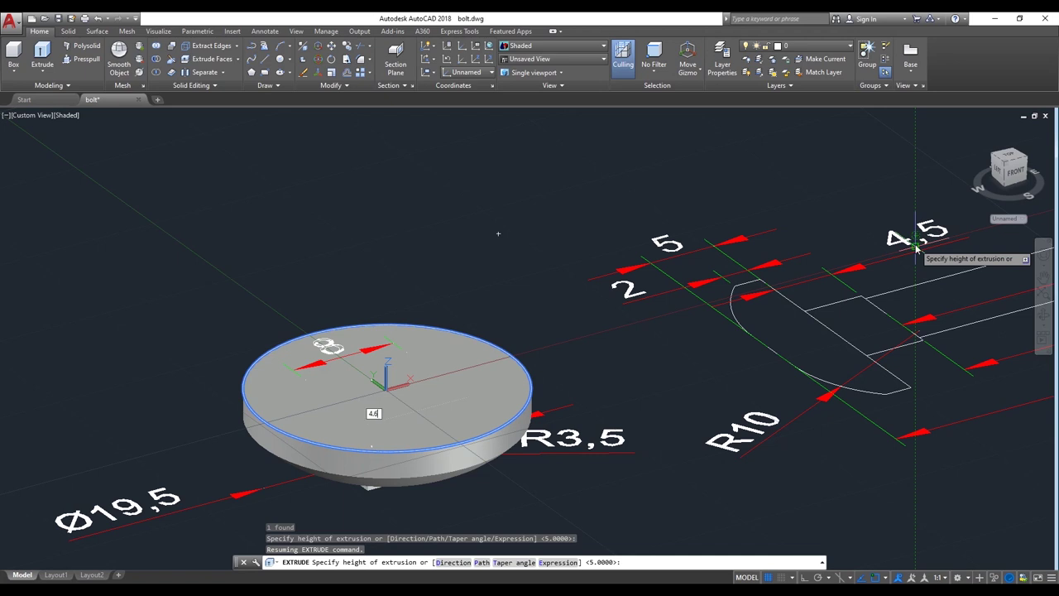
pyautogui.press('Return')
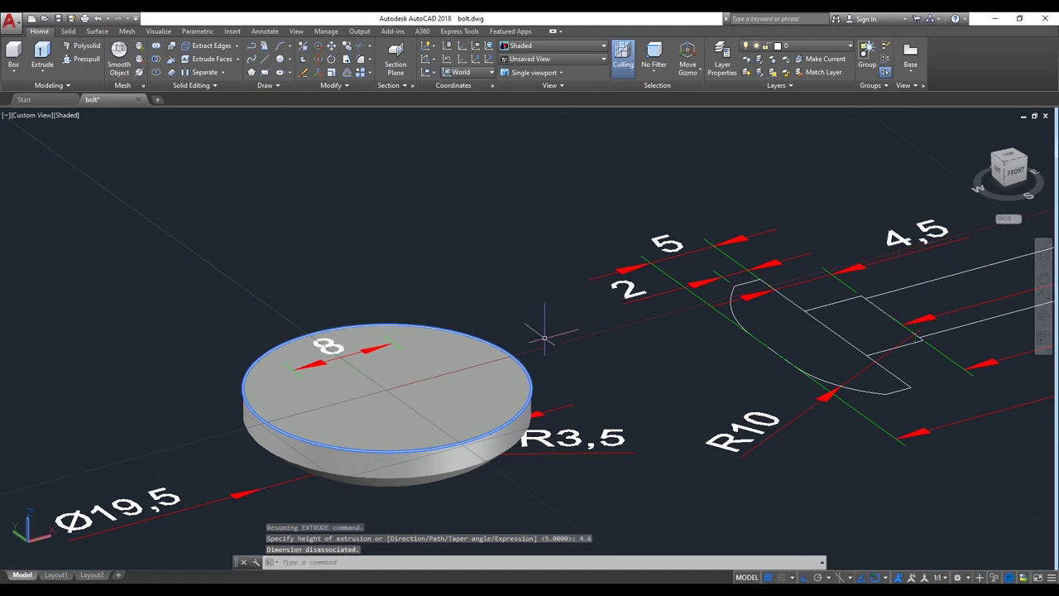
pyautogui.hotkey('ctrl', 'z')
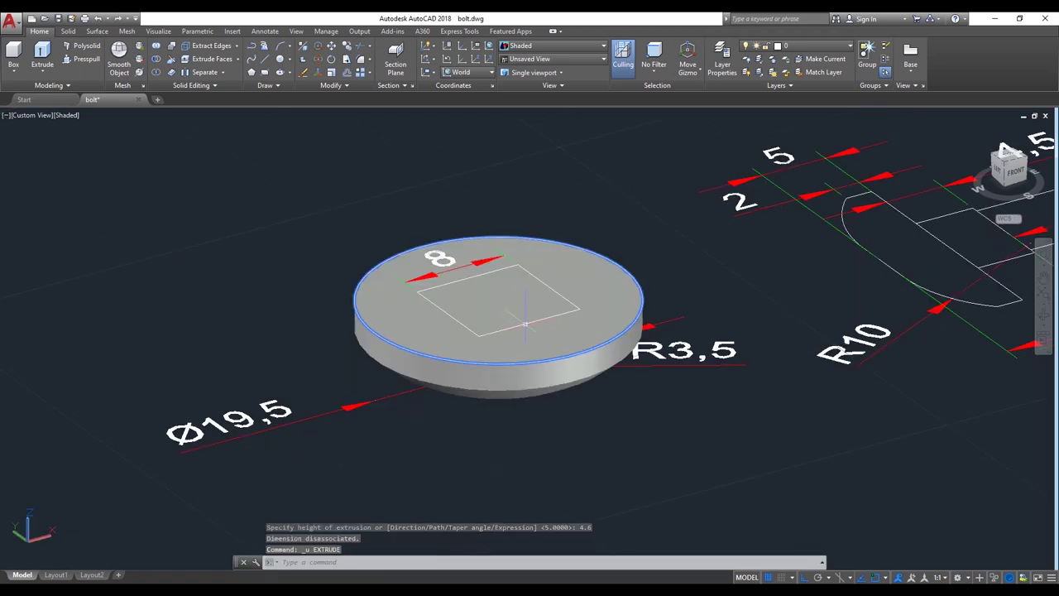
# - Reselect the flat square outline and zoom in on the bolt head
pyautogui.click(524, 322)
pyautogui.moveTo(630, 331); pyautogui.dragTo(620, 239, button='middle')
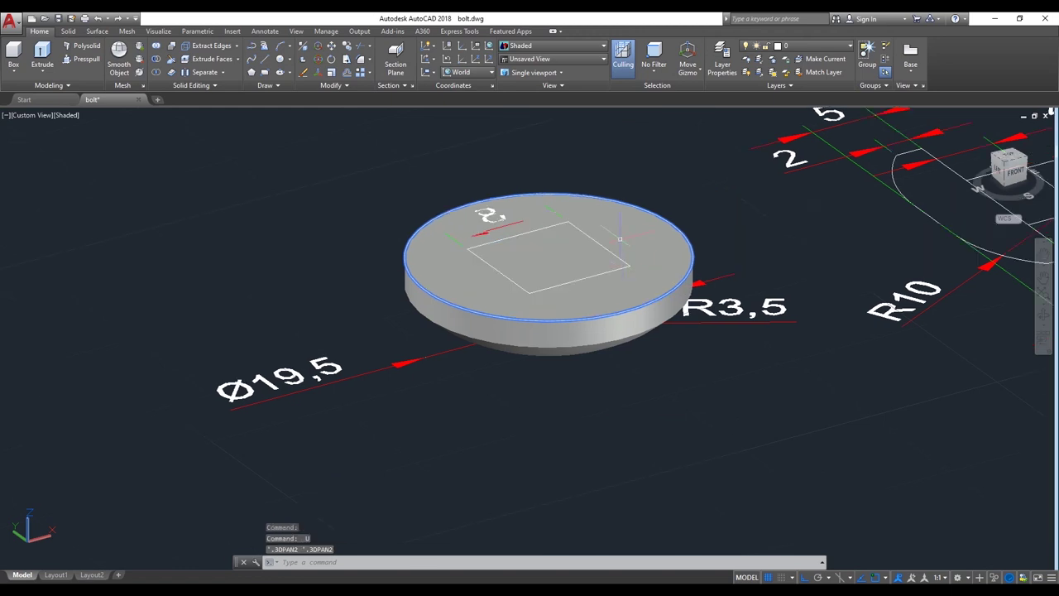
pyautogui.scroll(2, 589, 272)
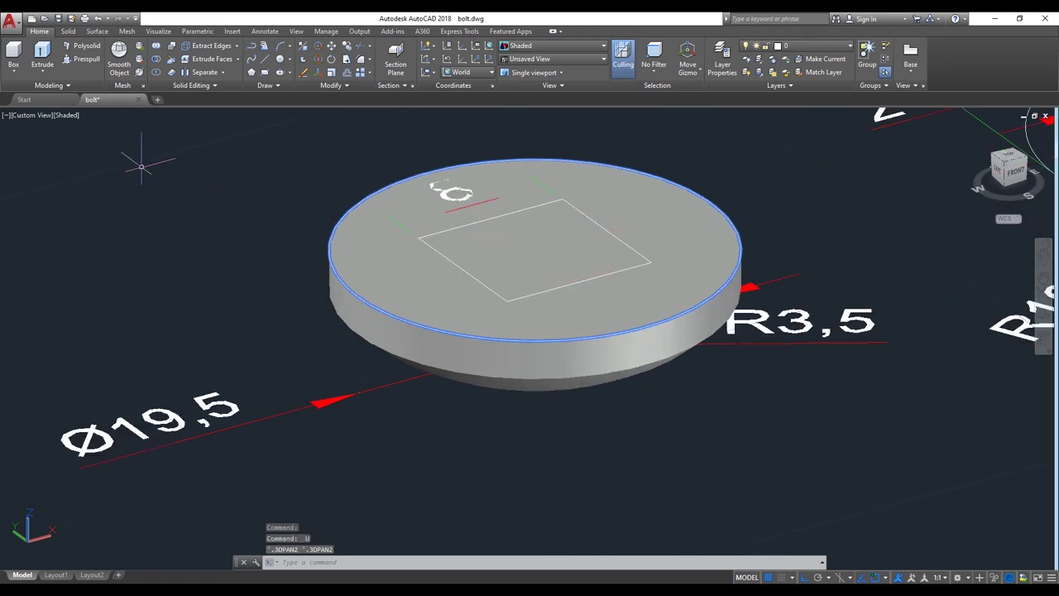
pyautogui.write('ext')
pyautogui.press('Return')
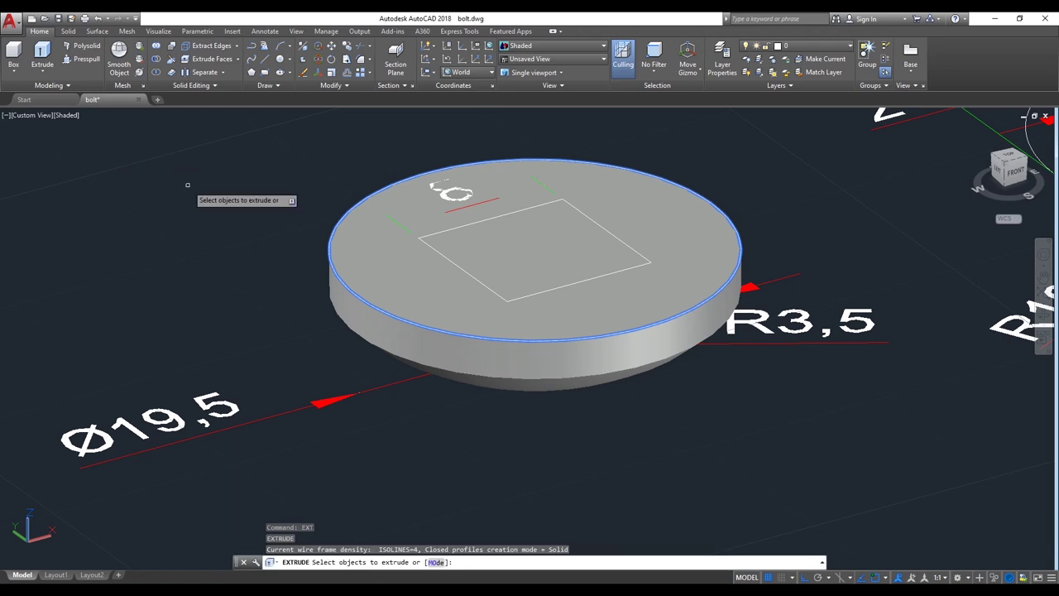
# - Extrude the 8-unit square 4.5 units into a block, after cancelling a mistaken disk pick
pyautogui.click(524, 295)
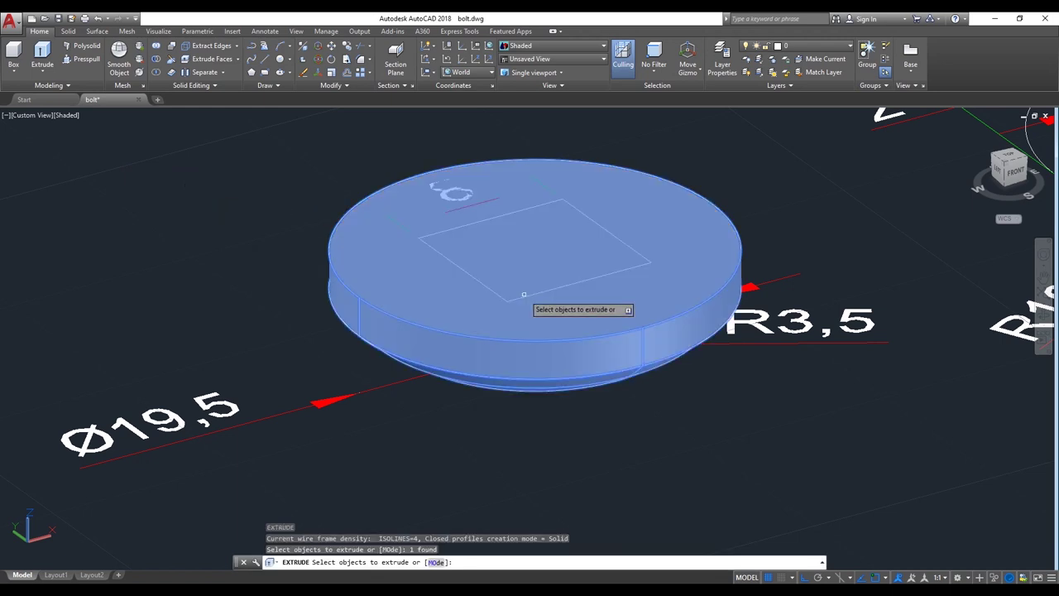
pyautogui.press('Escape')
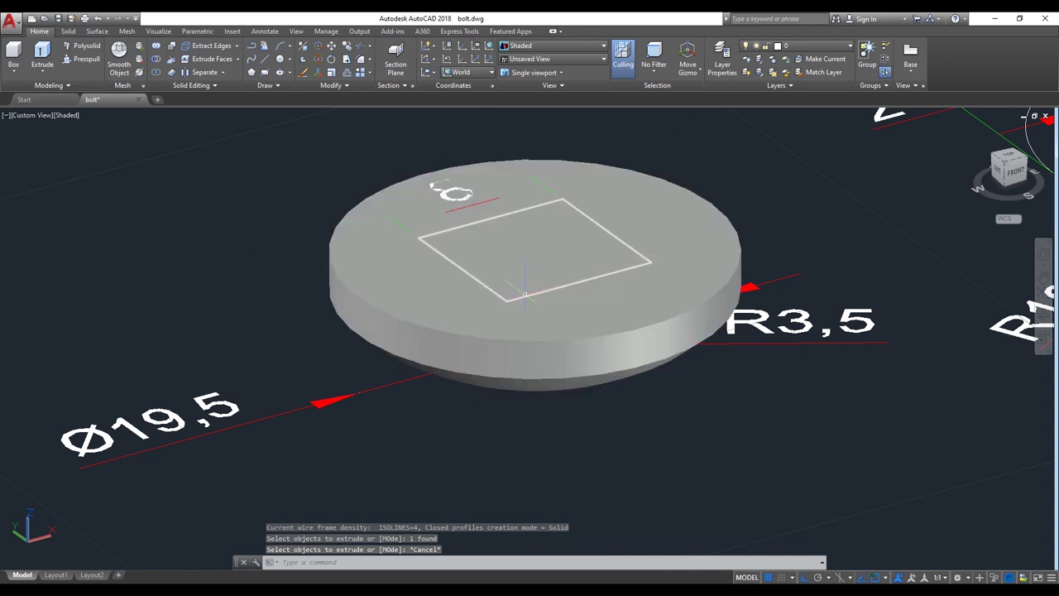
pyautogui.click(523, 295)
pyautogui.press('space')
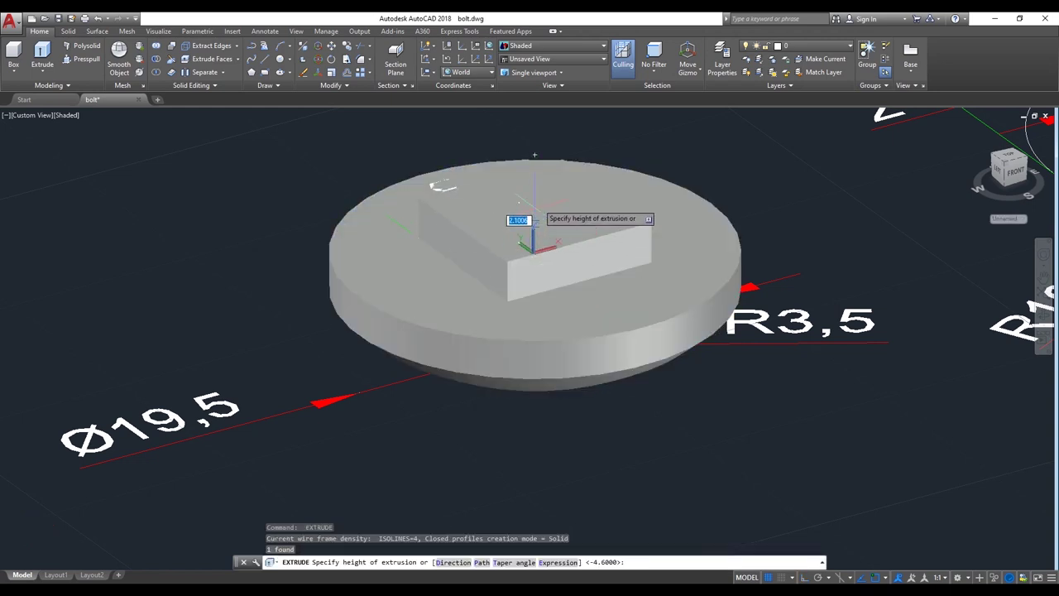
pyautogui.write('4.5')
pyautogui.press('Return')
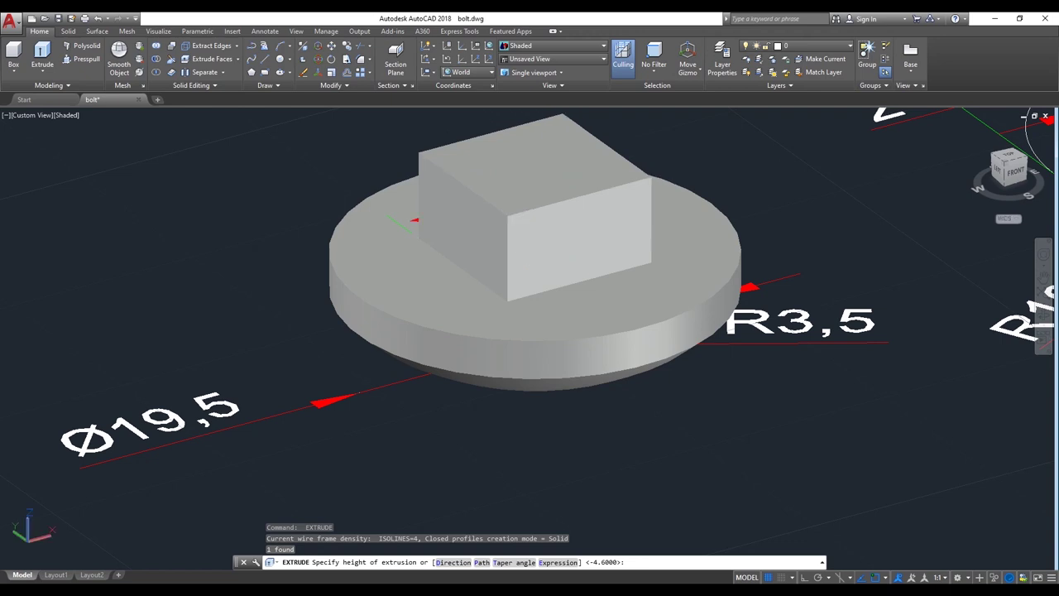
pyautogui.scroll(-2, 447, 346)
pyautogui.scroll(2, 528, 259)
pyautogui.scroll(2, 527, 307)
pyautogui.moveTo(472, 341)
pyautogui.mouseDown(button='middle')
pyautogui.moveTo(469, 296)
pyautogui.moveTo(451, 304)
pyautogui.mouseUp(button='middle')
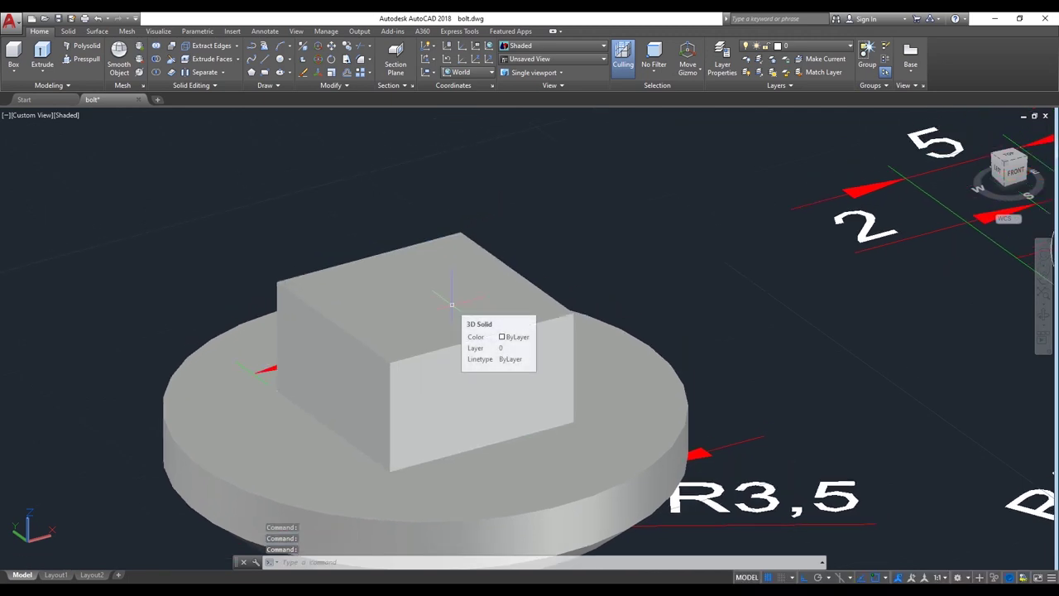
# - Draw a diameter-7 circle centred at the block's top-face midpoint and select it
pyautogui.write('c')
pyautogui.press('Return')
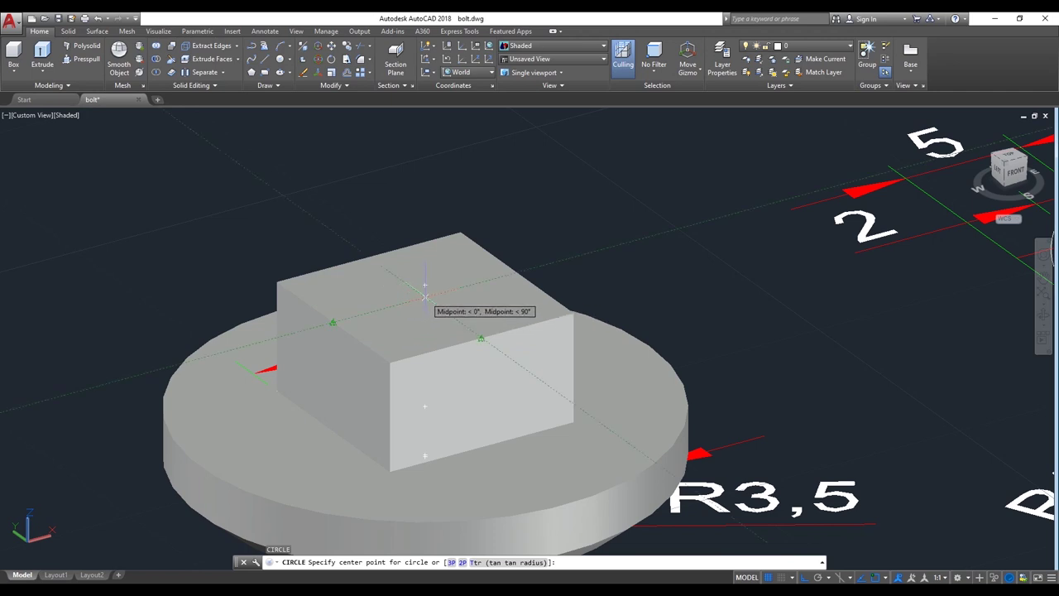
pyautogui.click(424, 295)
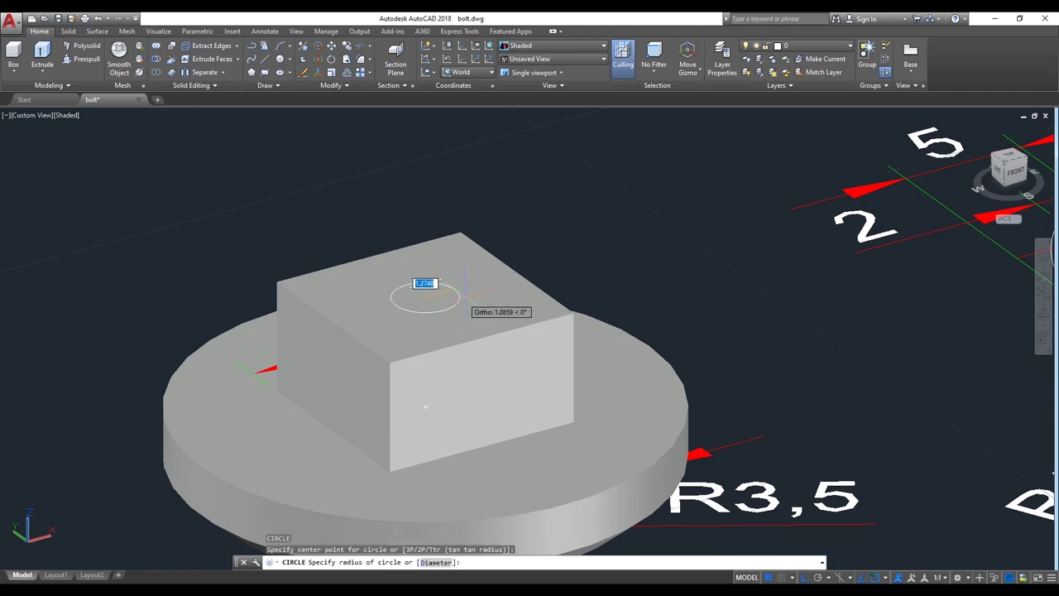
pyautogui.write('d')
pyautogui.press('Return')
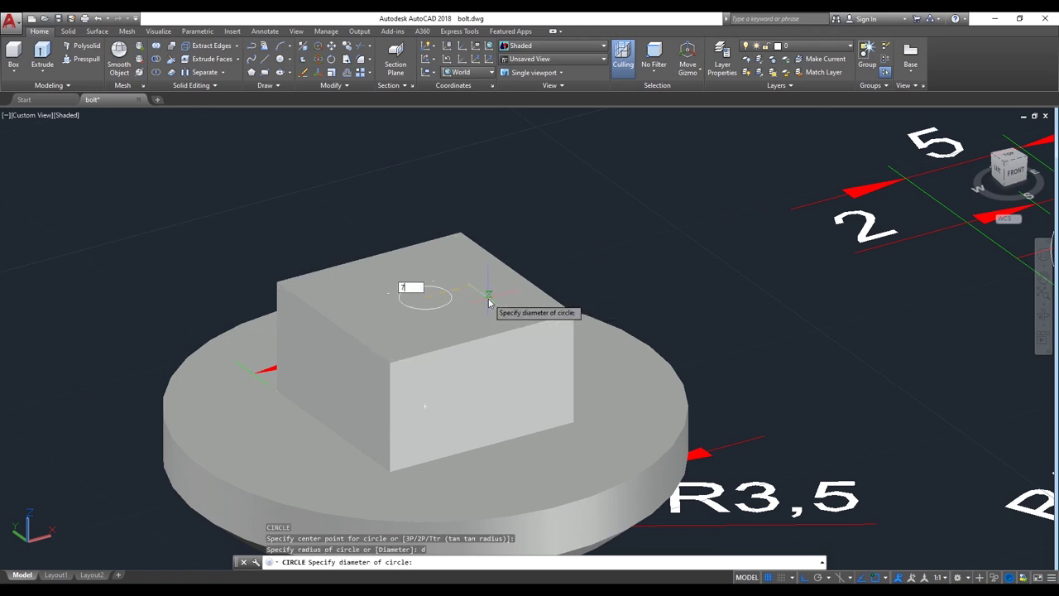
pyautogui.press('Return')
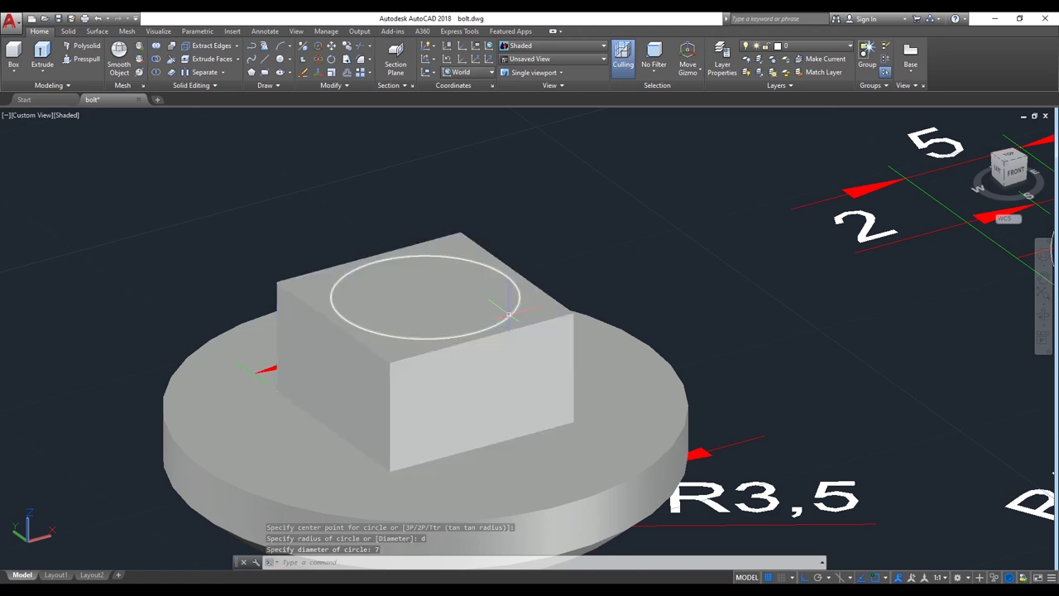
pyautogui.click(518, 298)
# - Extrude the selected Ø7 circle 31 units into the cylindrical shank
pyautogui.write('Ex')
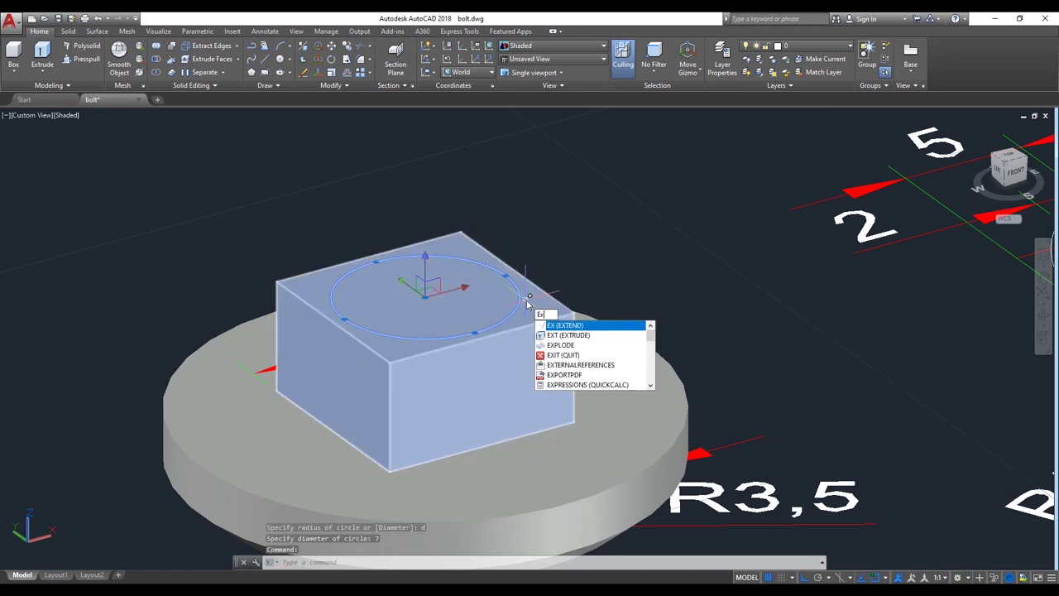
pyautogui.press('Return')
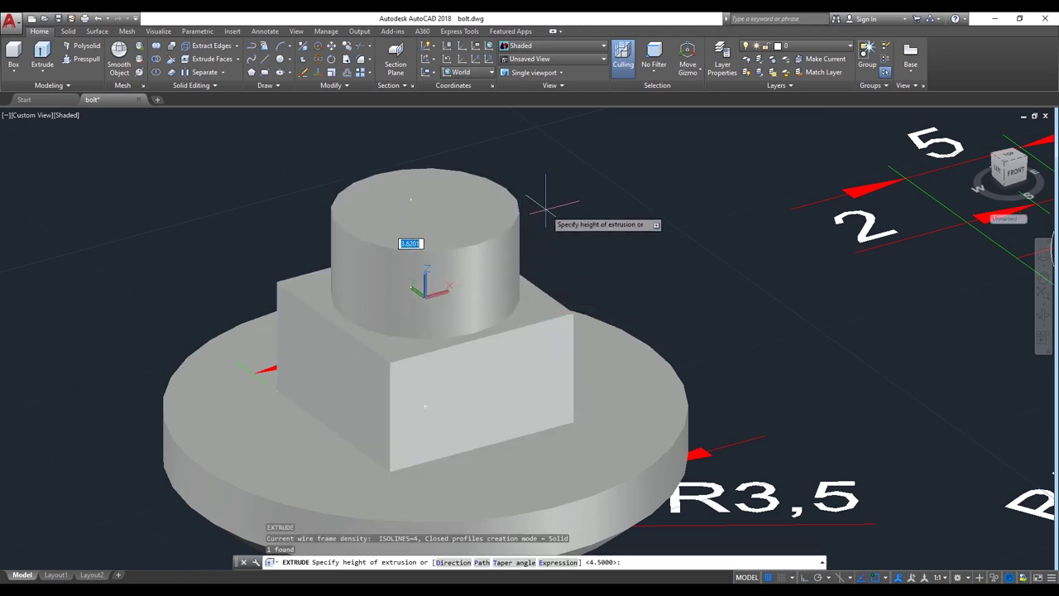
pyautogui.scroll(-5, 567, 208)
pyautogui.scroll(-3, 513, 223)
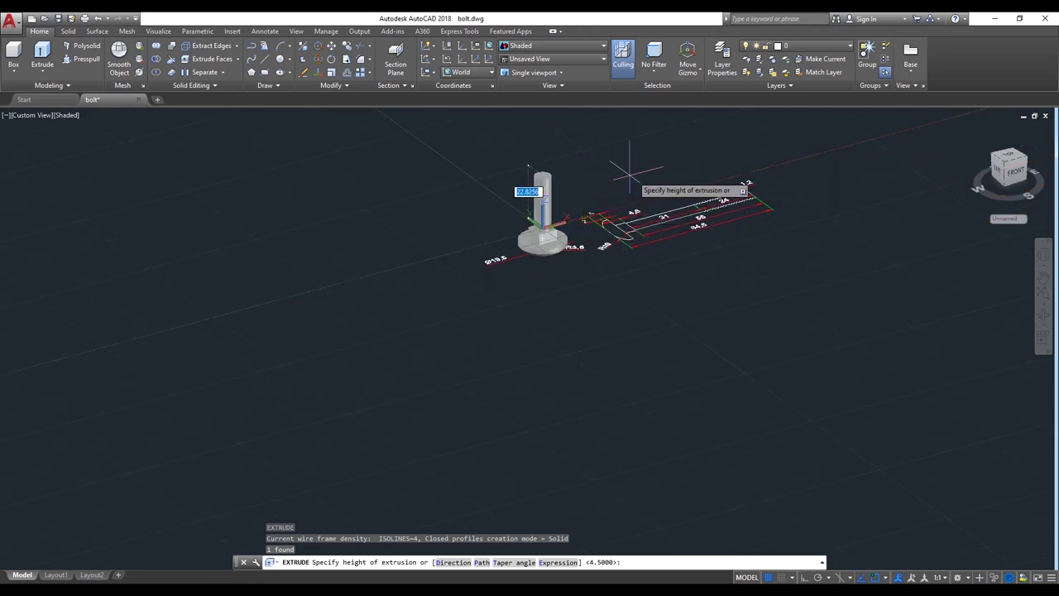
pyautogui.scroll(5, 720, 207)
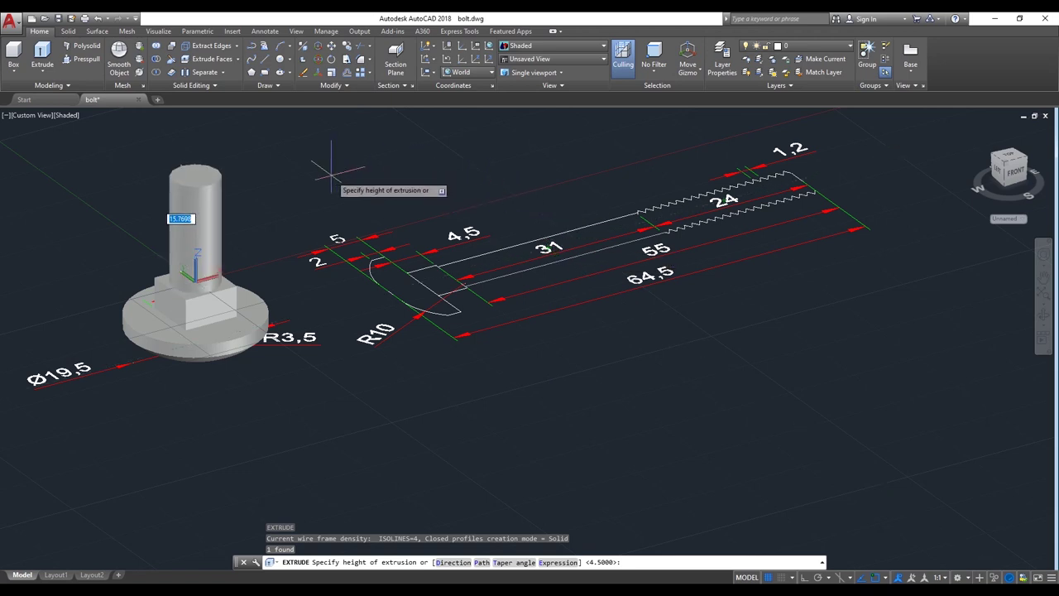
pyautogui.write('31')
pyautogui.press('Return')
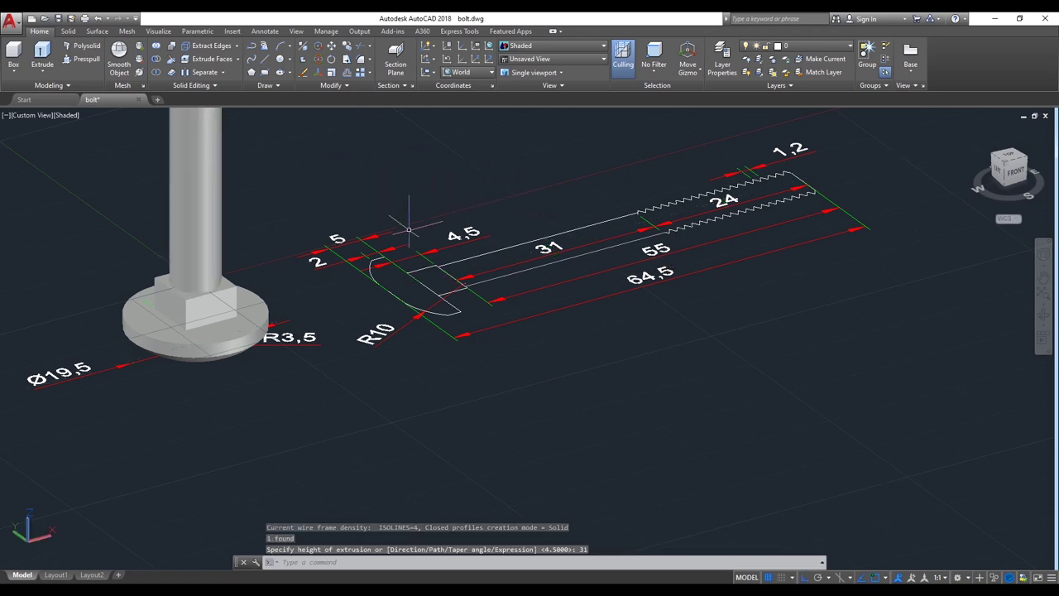
# - Zoom in and out to inspect the new 31-unit shank
pyautogui.scroll(-4, 331, 178)
pyautogui.scroll(-1, 406, 225)
pyautogui.scroll(2, 462, 239)
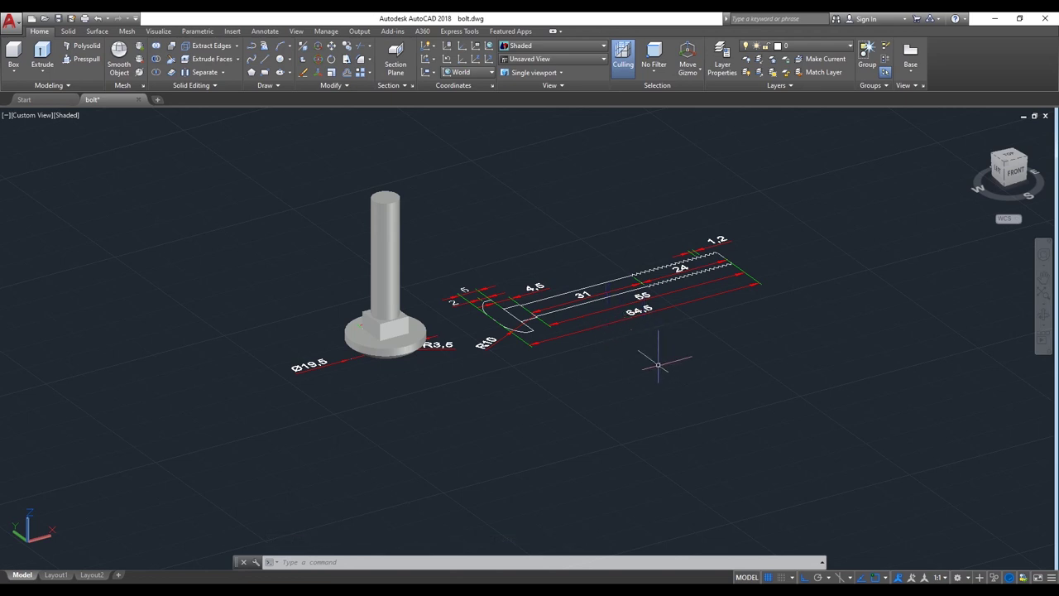
pyautogui.scroll(1, 623, 365)
pyautogui.scroll(2, 654, 315)
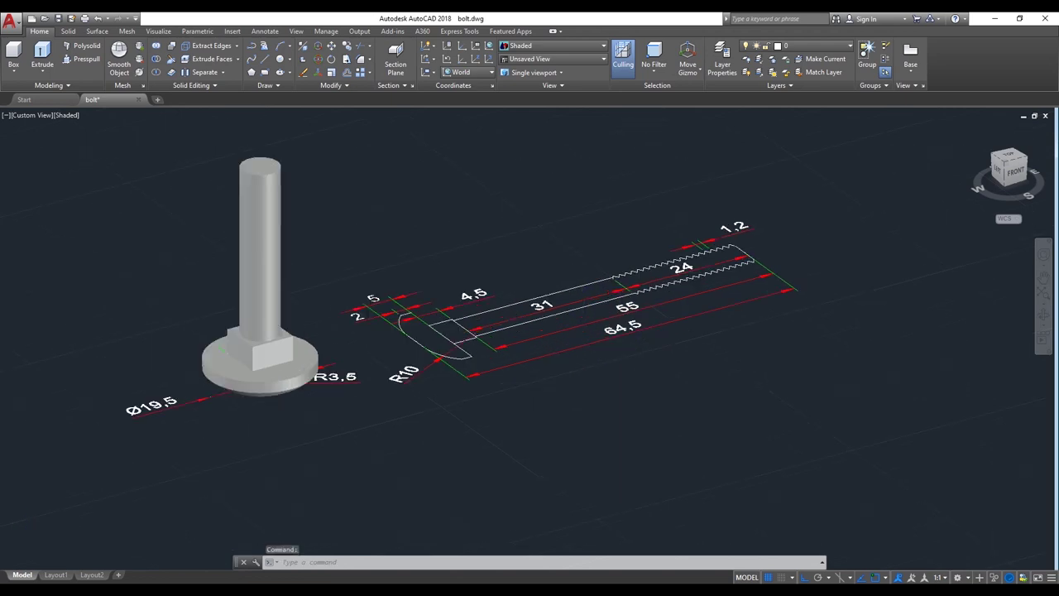
pyautogui.scroll(1, 680, 266)
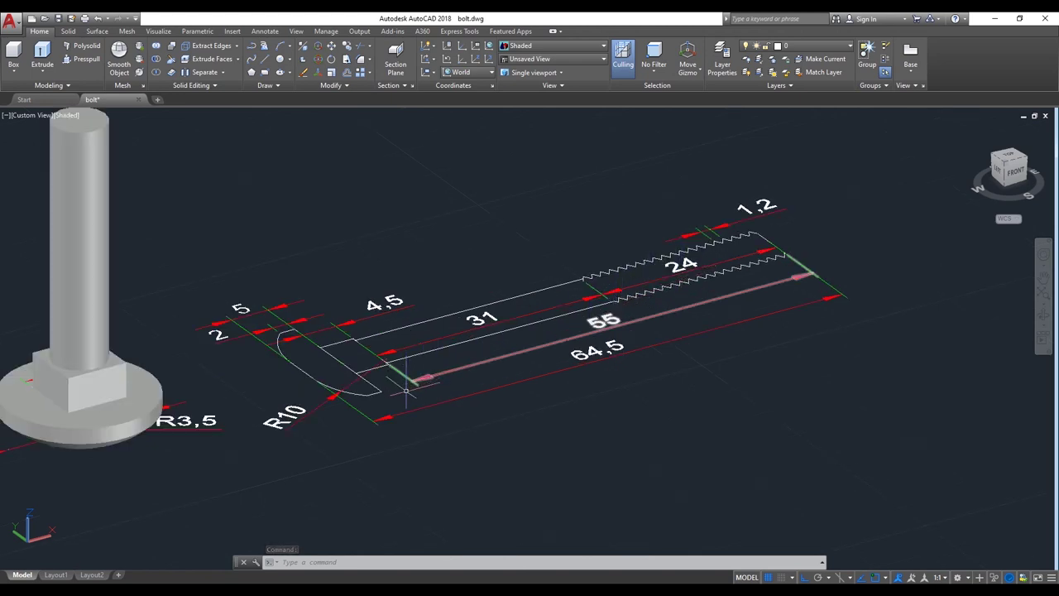
pyautogui.scroll(-2, 405, 382)
pyautogui.scroll(1, 197, 210)
pyautogui.scroll(1, 207, 215)
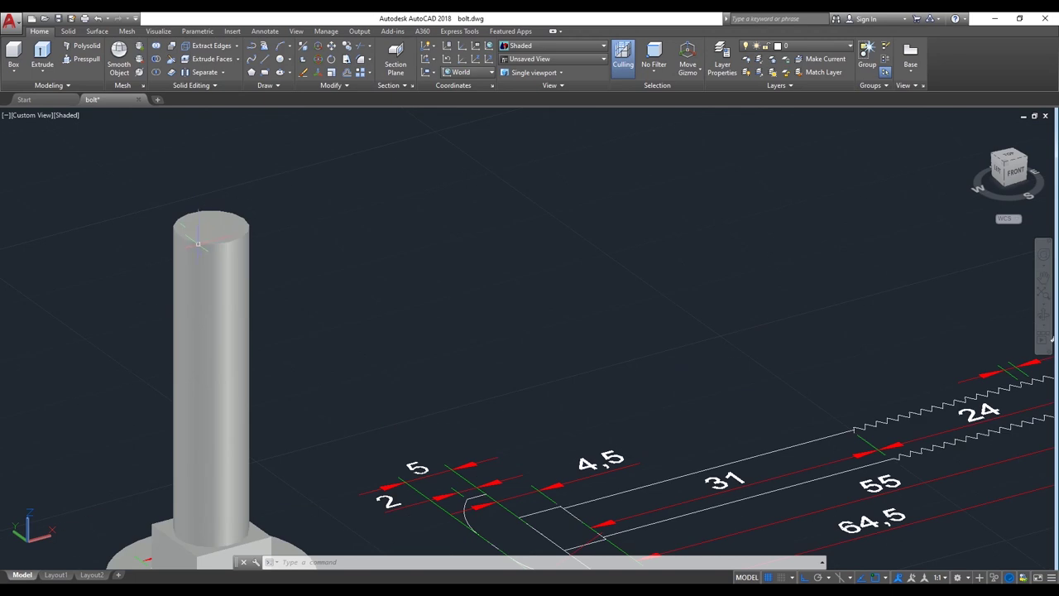
pyautogui.scroll(1, 254, 282)
pyautogui.scroll(1, 274, 267)
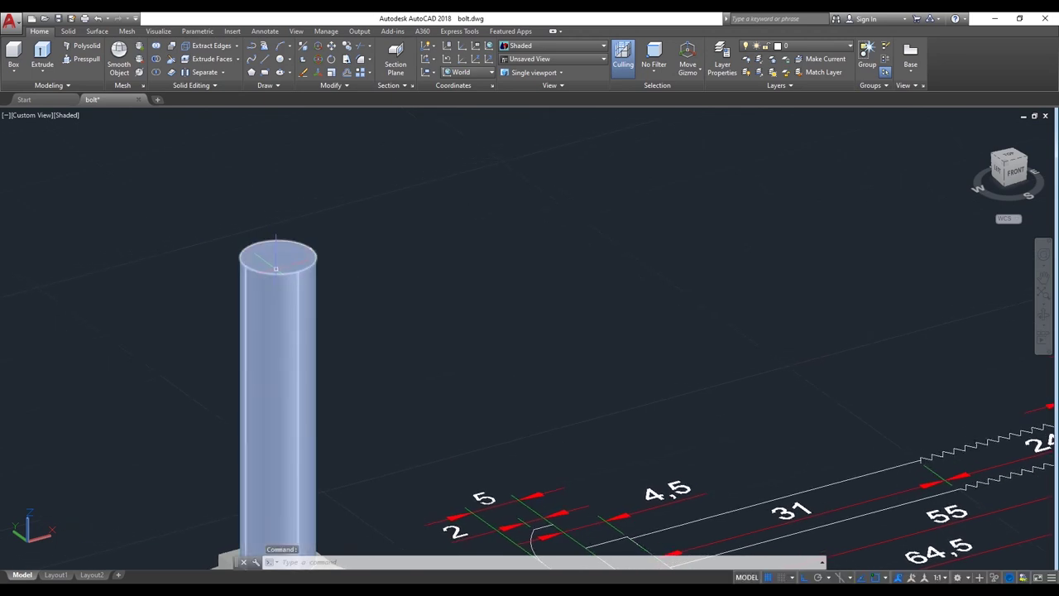
pyautogui.write('C')
# - Draw a diameter-8 circle centred on the top of the shank
pyautogui.press('Return')
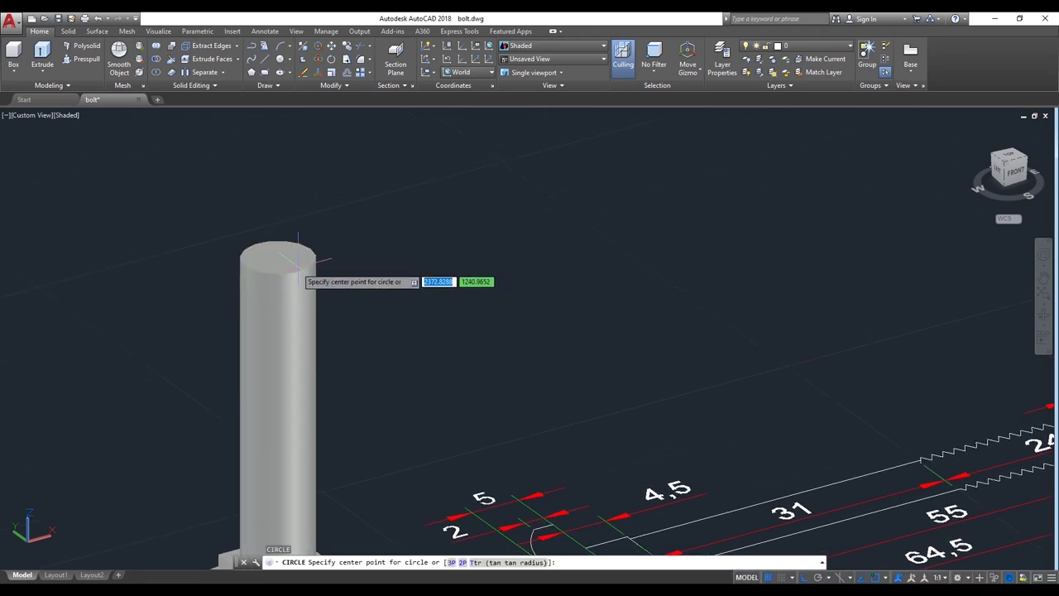
pyautogui.click(278, 256)
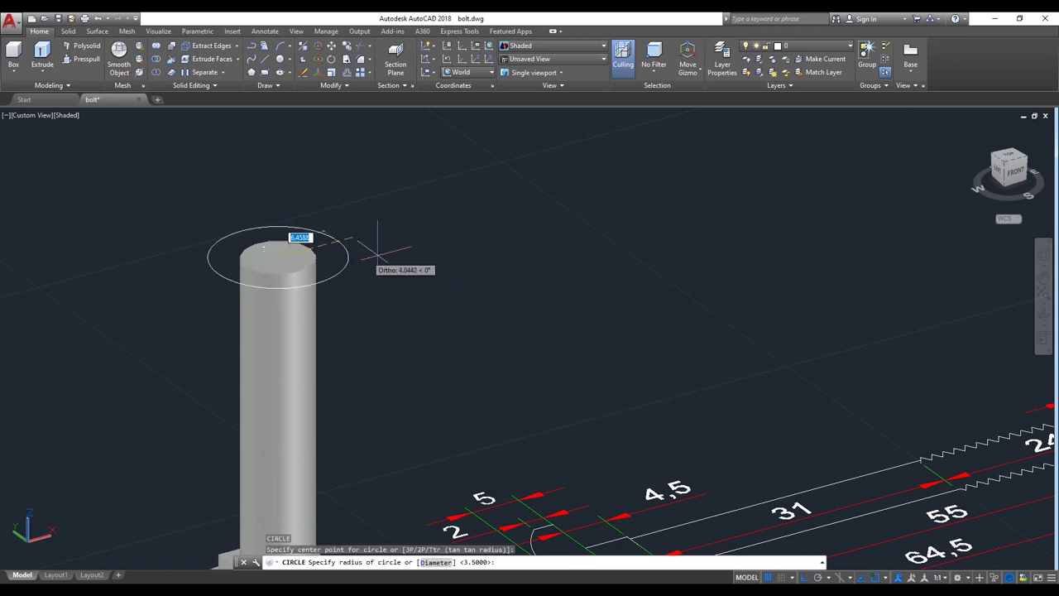
pyautogui.write('d')
pyautogui.press('Return')
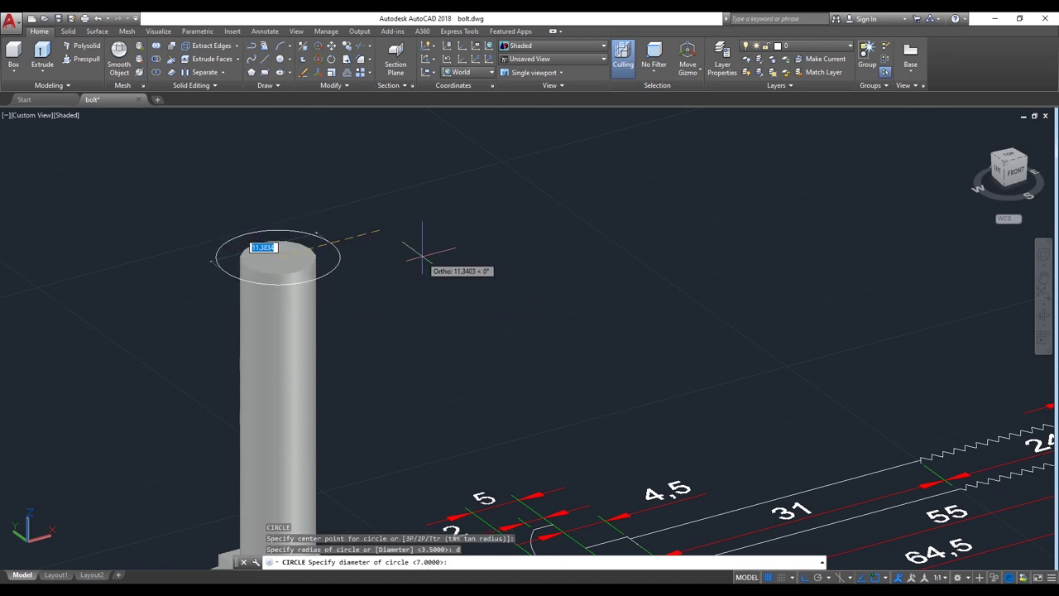
pyautogui.write('8')
pyautogui.press('Return')
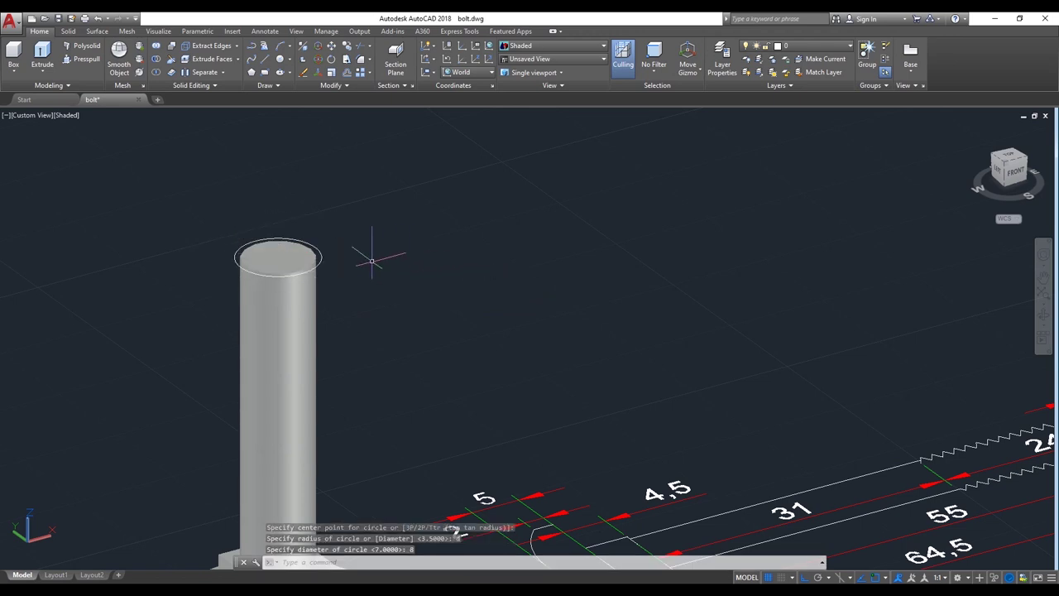
# - Extrude the Ø8 circle 24 units for the threaded section and zoom out to check it
pyautogui.write('ext')
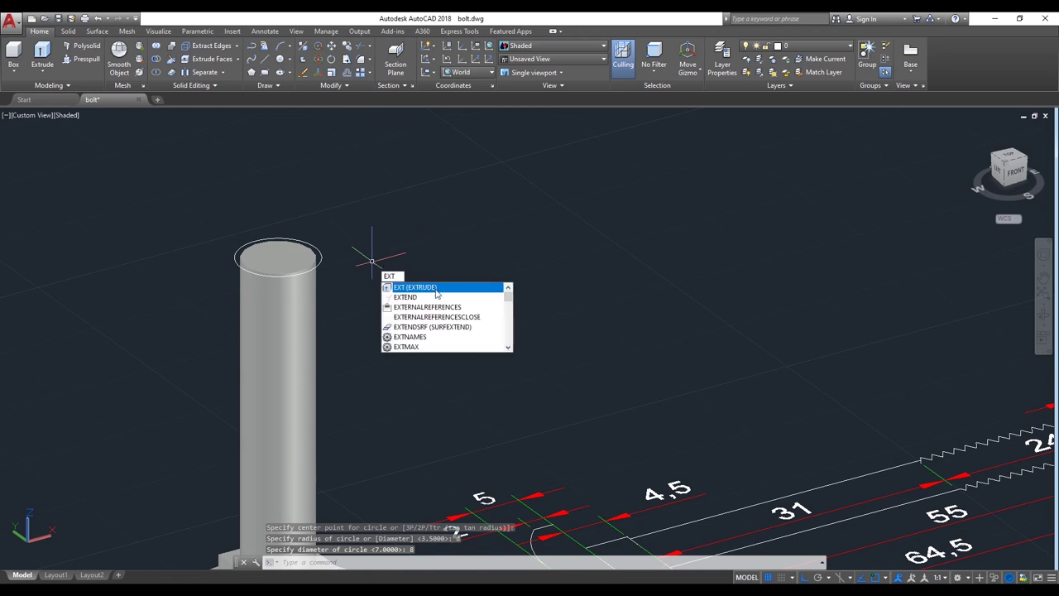
pyautogui.click(436, 288)
pyautogui.click(323, 259)
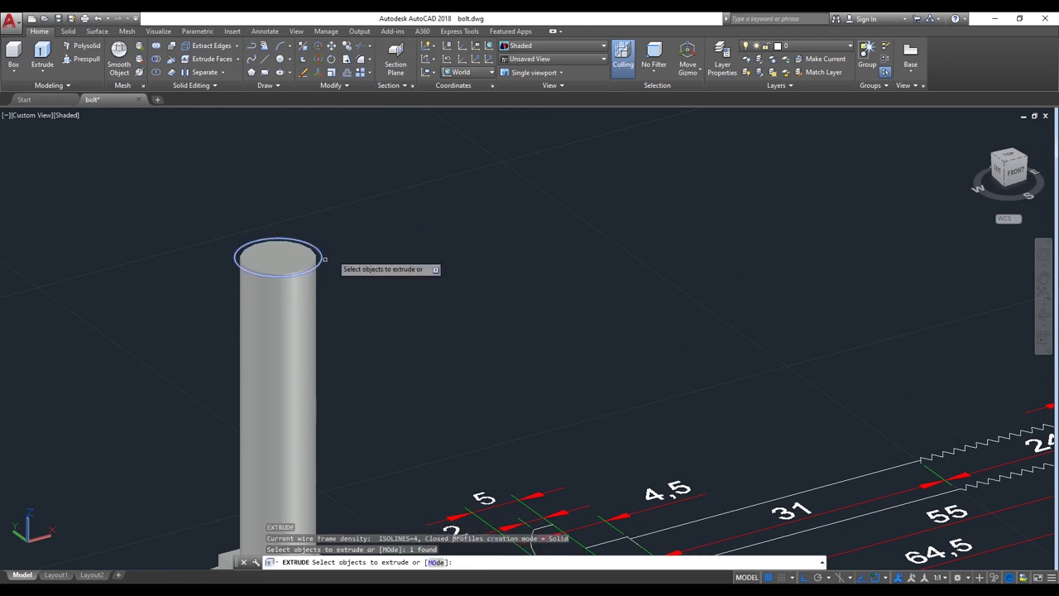
pyautogui.press('Return')
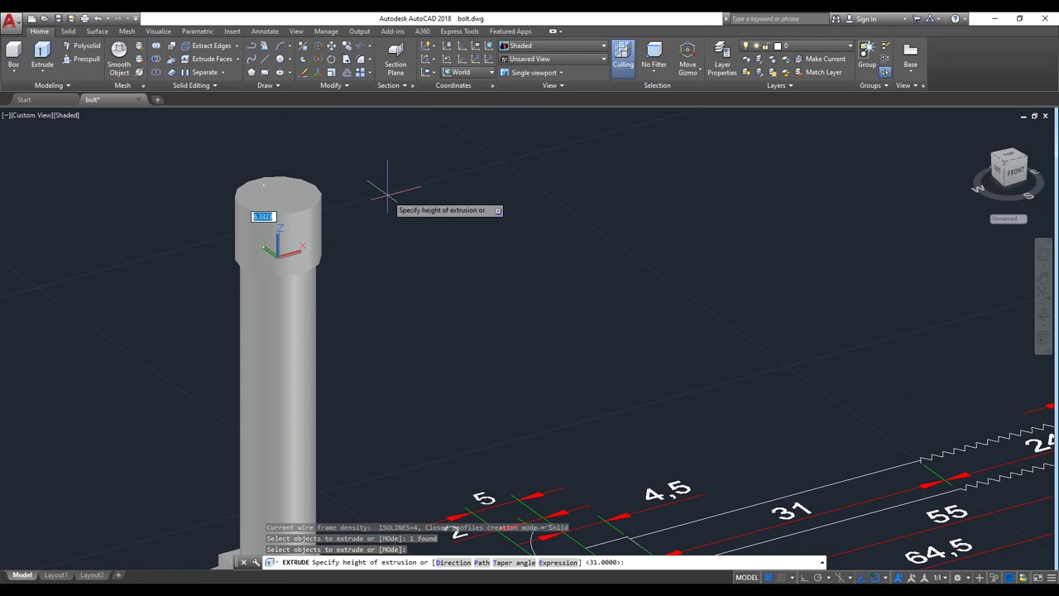
pyautogui.press('Return')
pyautogui.scroll(-2, 356, 295)
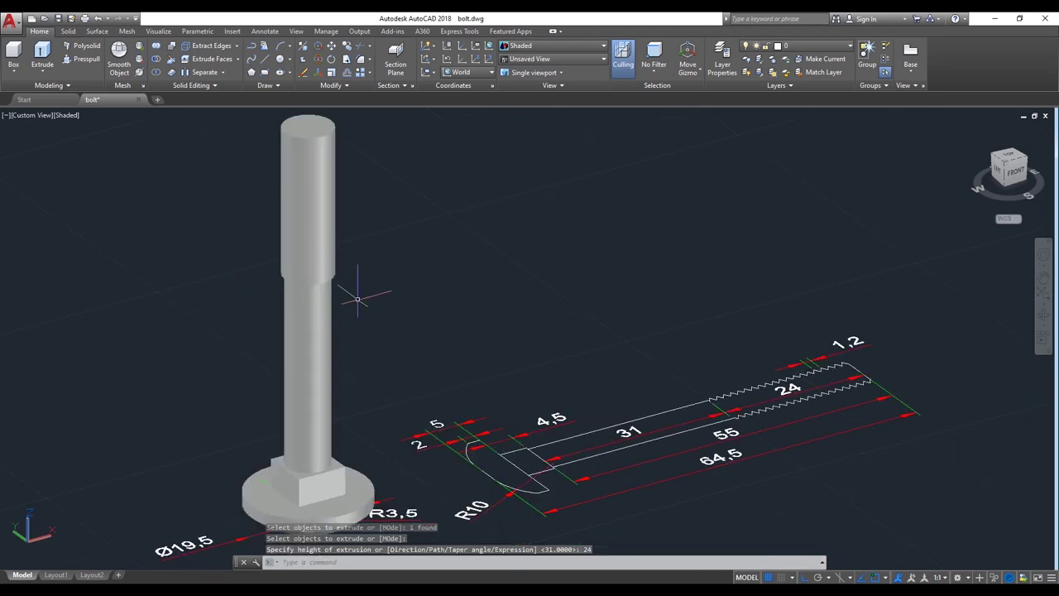
pyautogui.scroll(-1, 412, 298)
pyautogui.scroll(5, 695, 349)
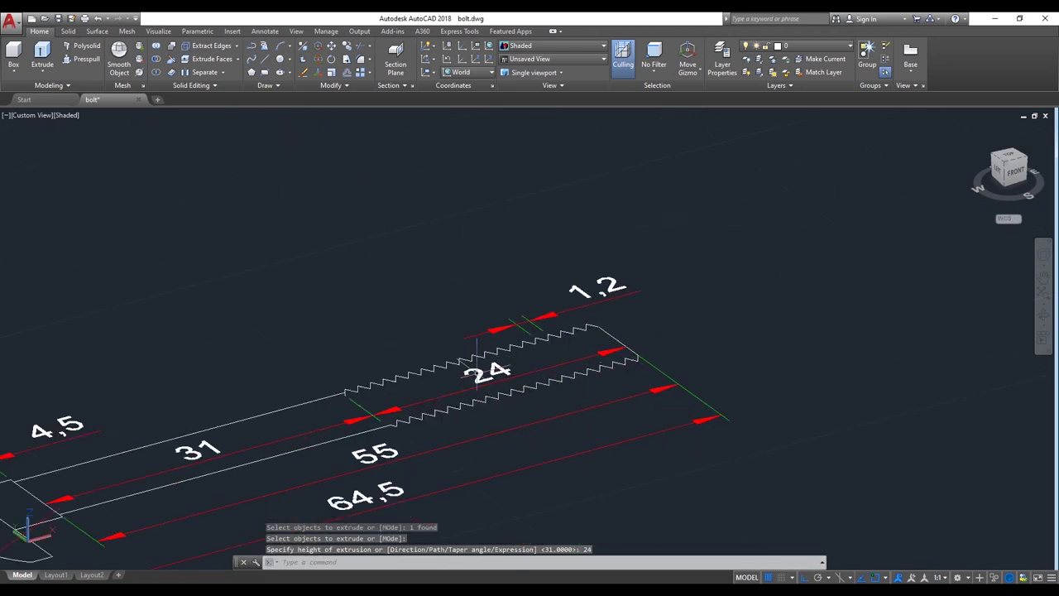
pyautogui.scroll(-2, 561, 347)
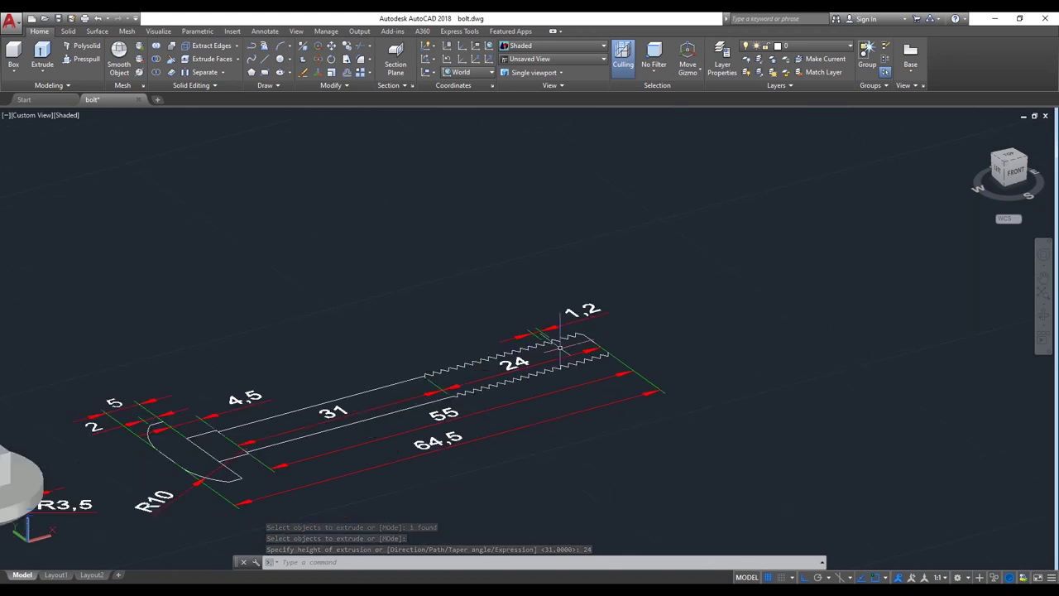
pyautogui.scroll(-4, 561, 348)
pyautogui.scroll(2, 379, 317)
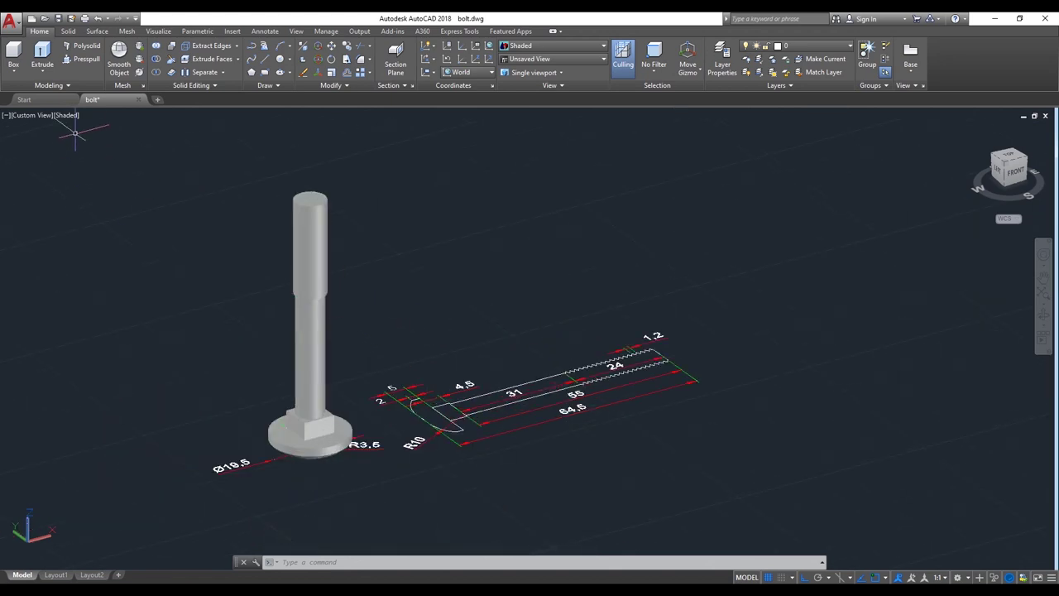
pyautogui.click(62, 113)
# - Switch the viewport to 2D Wireframe and zoom in on the shaft's top collar
pyautogui.click(91, 140)
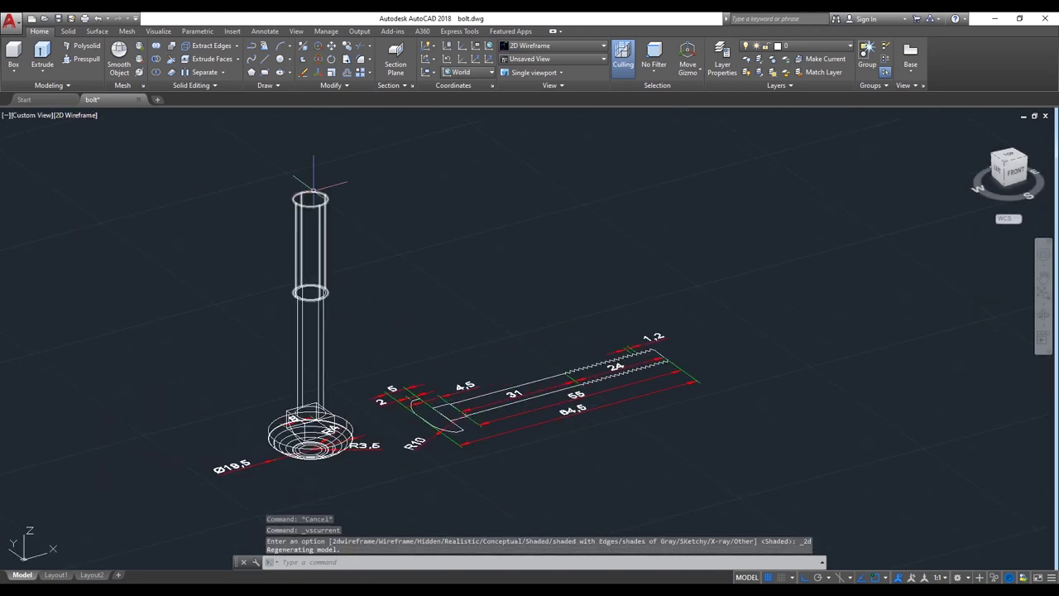
pyautogui.scroll(4, 310, 291)
pyautogui.moveTo(299, 283); pyautogui.dragTo(374, 361, button='middle')
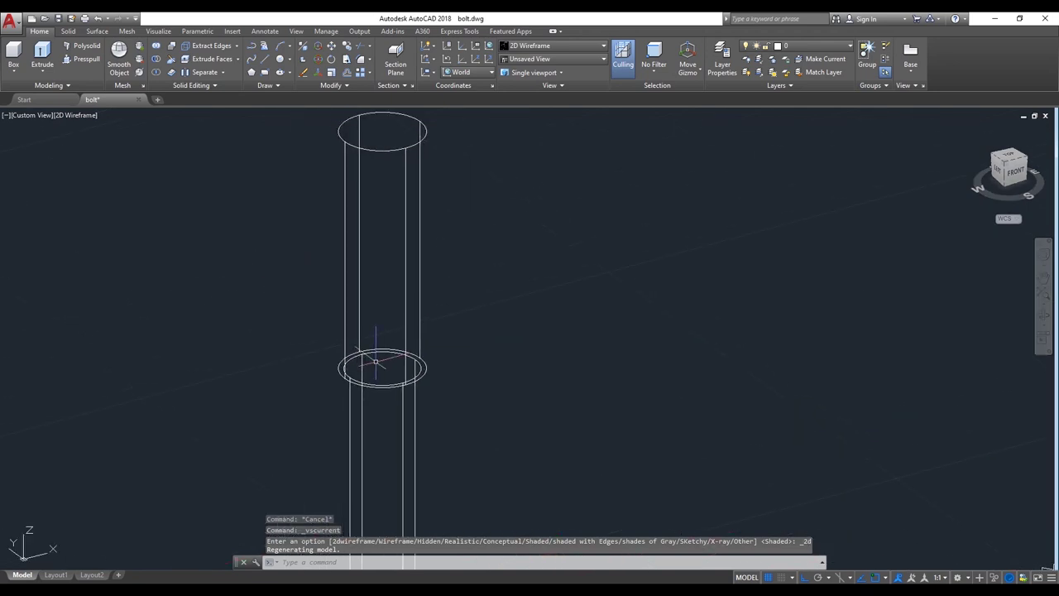
# - Draw a three-turn, radius-4 helix centred on the collar circle, rising up the threaded section
pyautogui.press('Down')
pyautogui.press('Down')
pyautogui.press('Return')
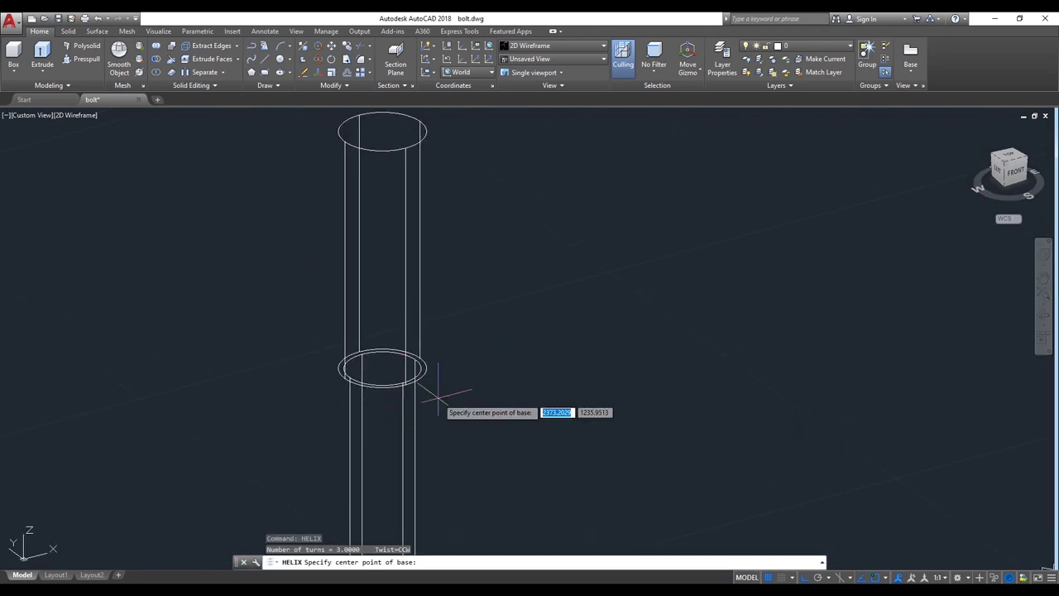
pyautogui.click(382, 368)
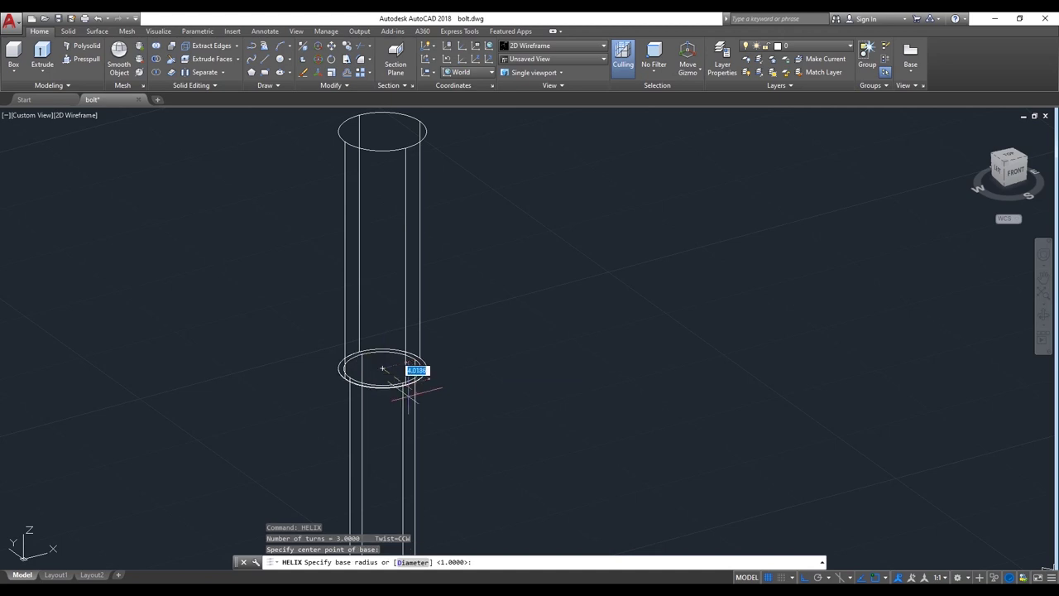
pyautogui.scroll(5, 411, 400)
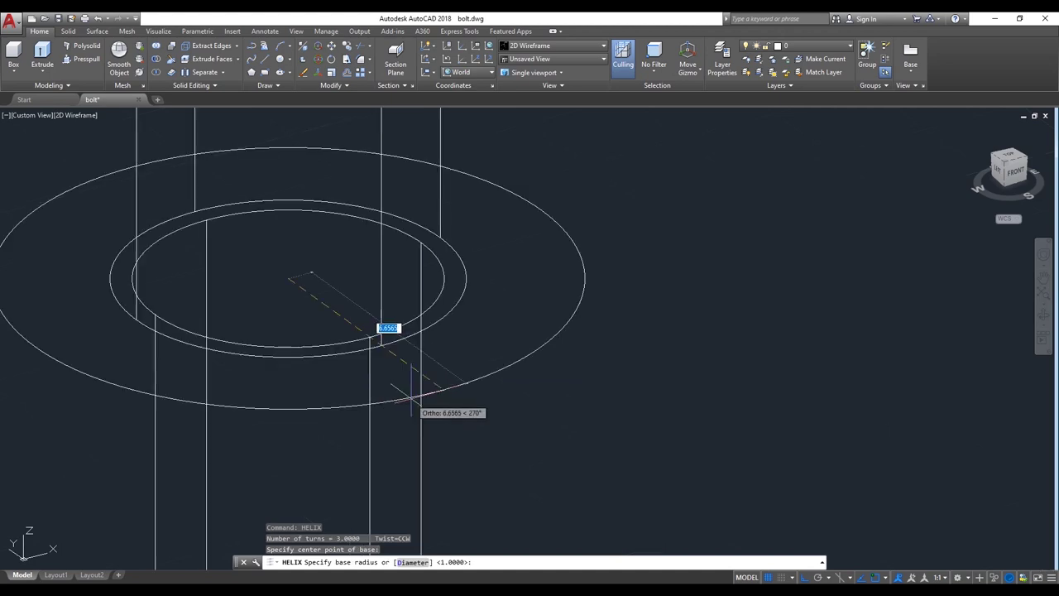
pyautogui.click(381, 344)
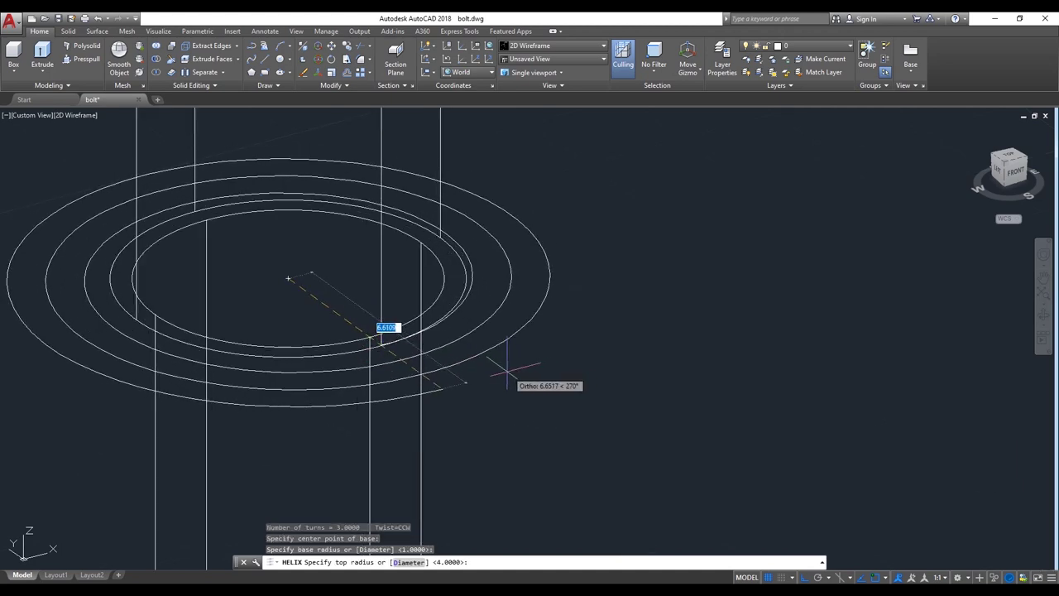
pyautogui.click(381, 344)
pyautogui.scroll(-5, 386, 379)
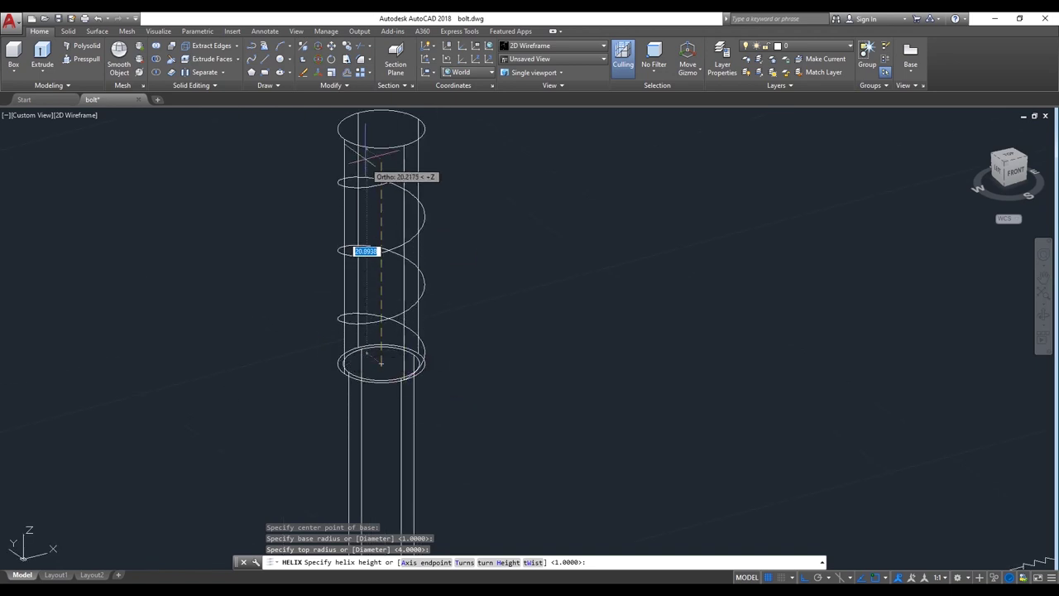
pyautogui.click(381, 125)
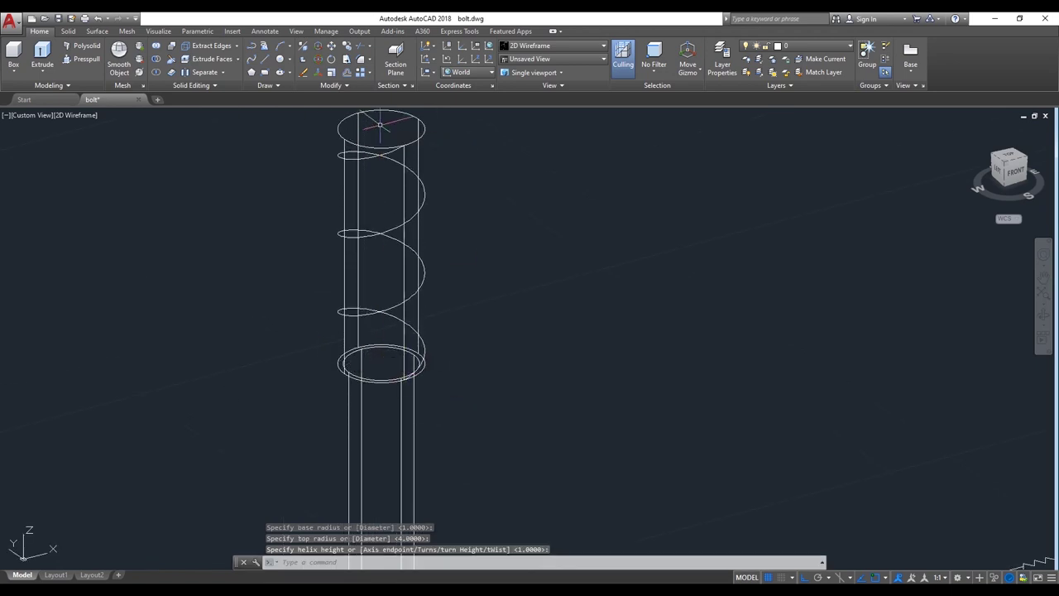
pyautogui.click(426, 185)
pyautogui.rightClick(425, 192)
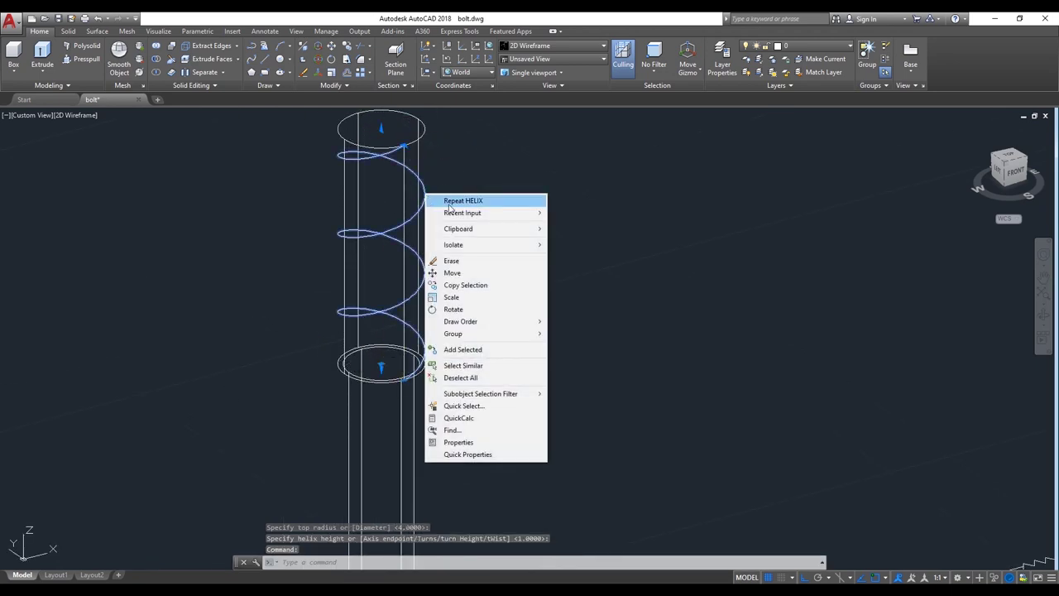
# - Give the helix 20 turns, a 1.2 turn height and a 4.001 base and top radius
pyautogui.click(460, 441)
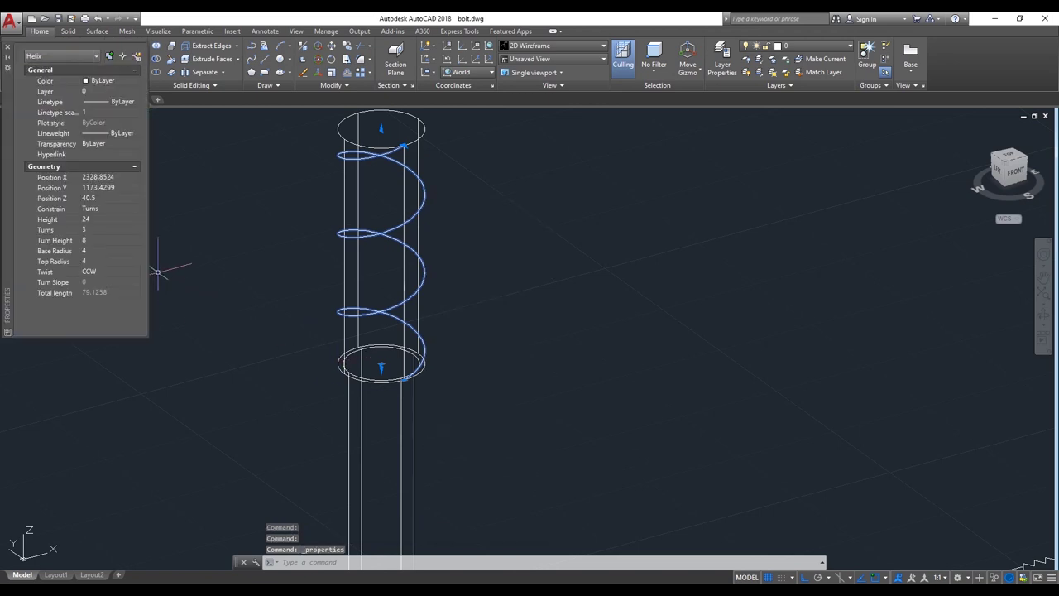
pyautogui.click(91, 221)
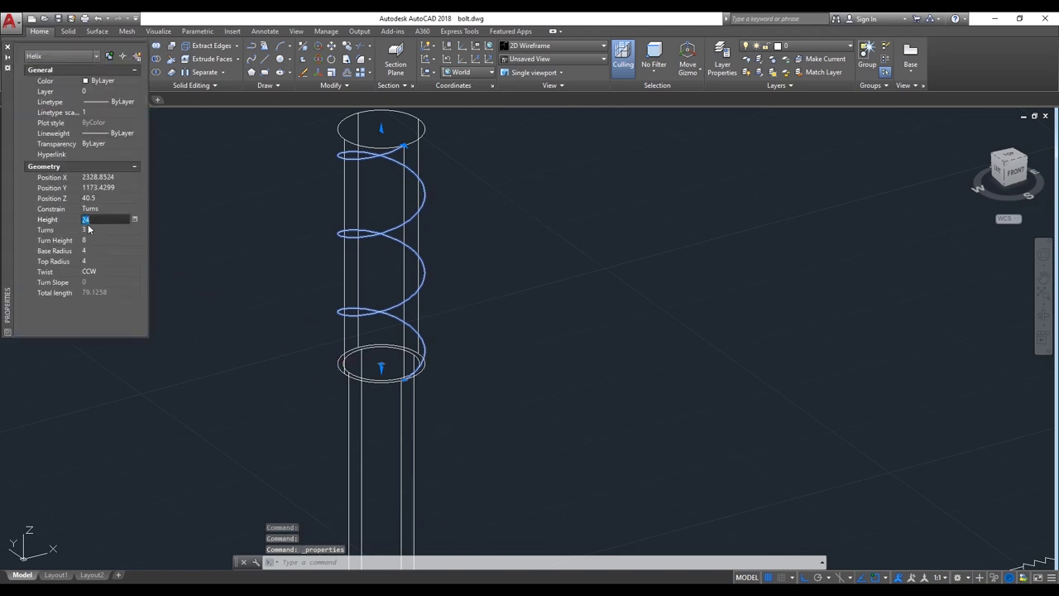
pyautogui.click(89, 229)
pyautogui.write('20')
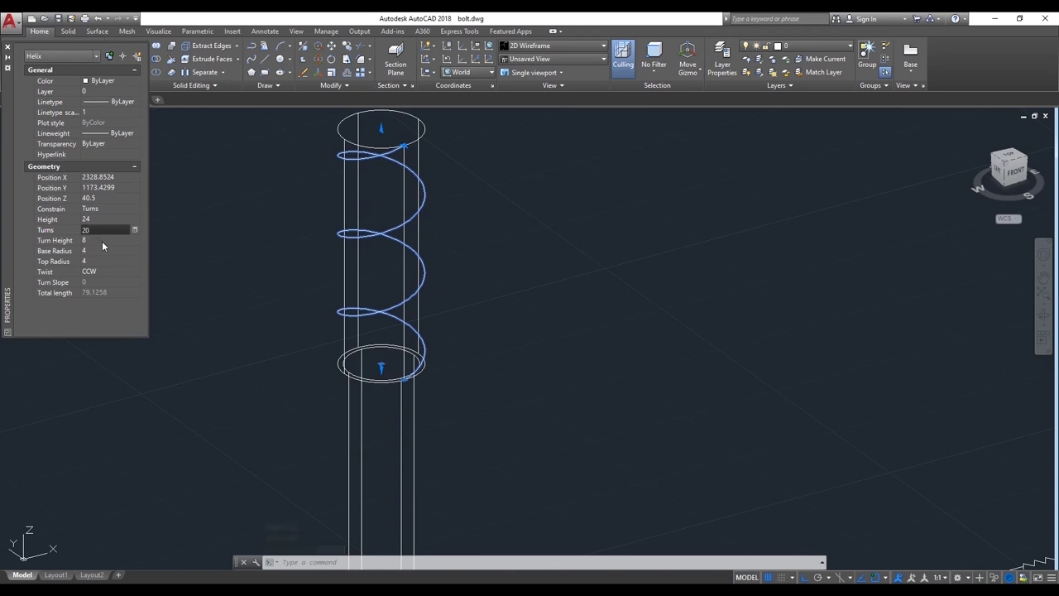
pyautogui.click(102, 241)
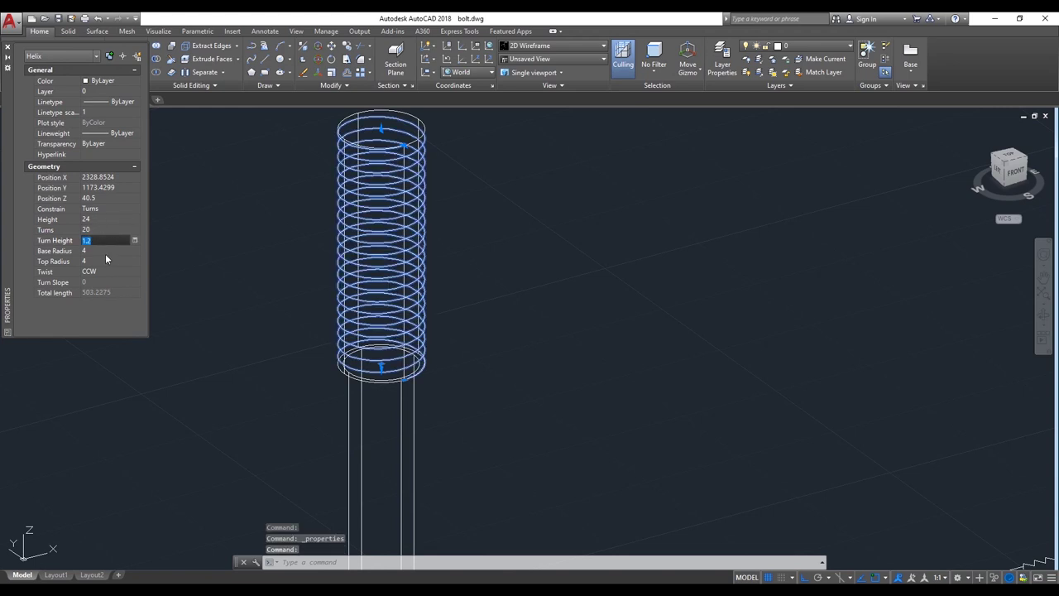
pyautogui.press('Tab')
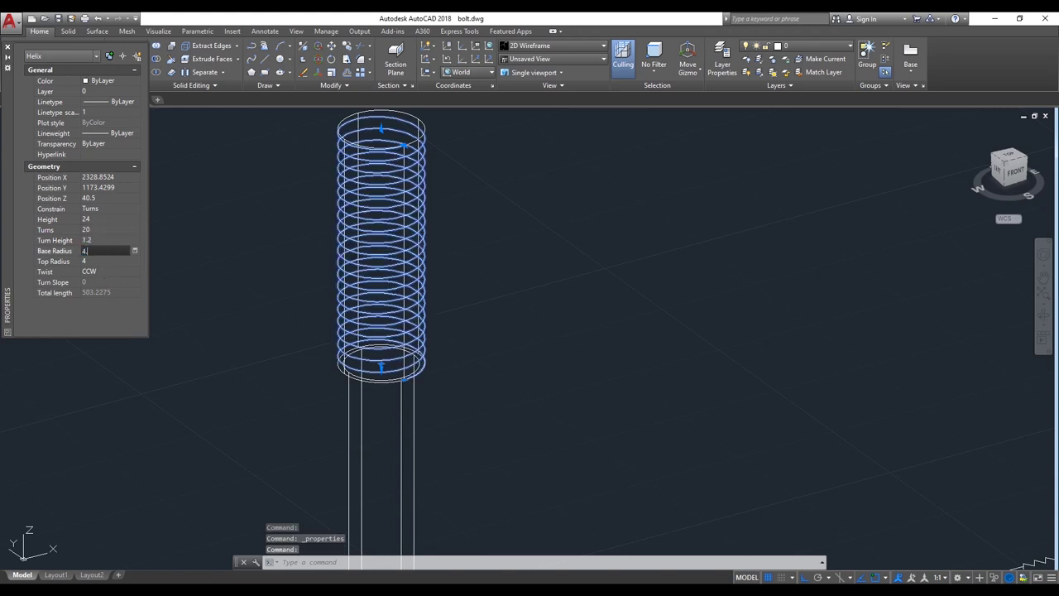
pyautogui.click(99, 260)
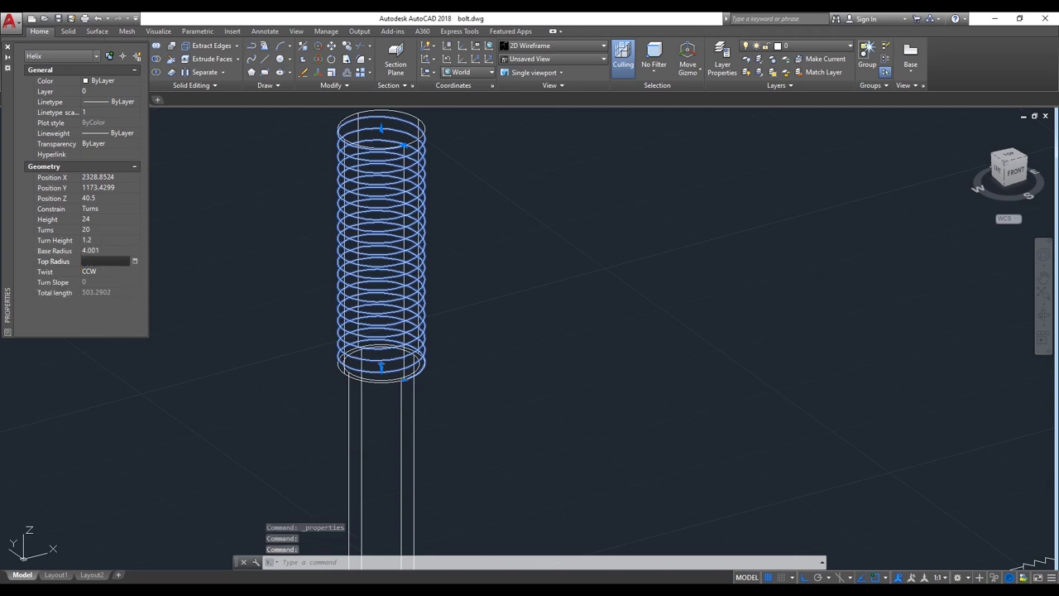
pyautogui.write('4.001')
pyautogui.click(102, 248)
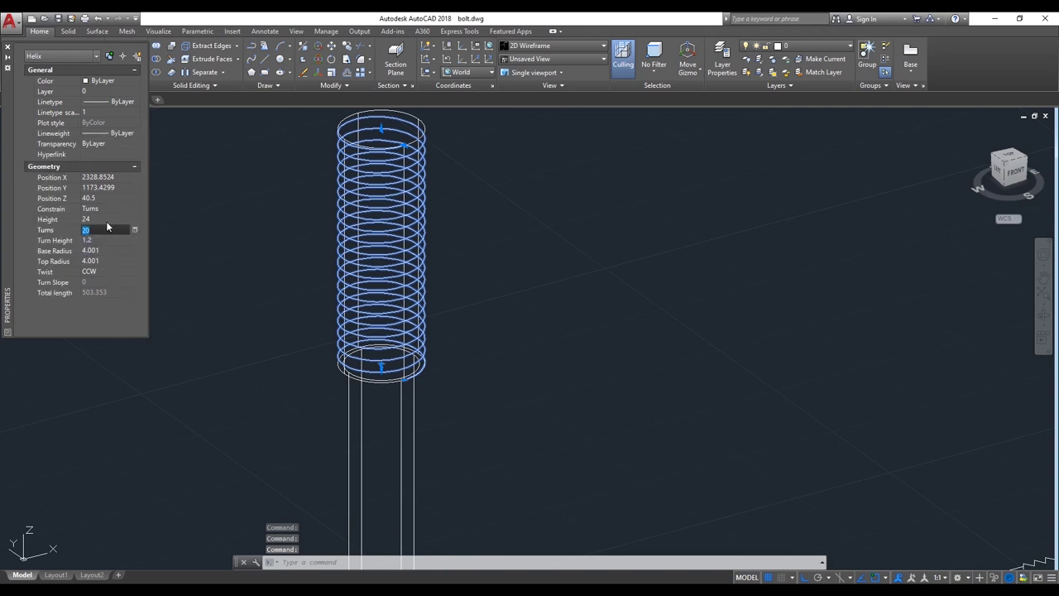
pyautogui.click(106, 218)
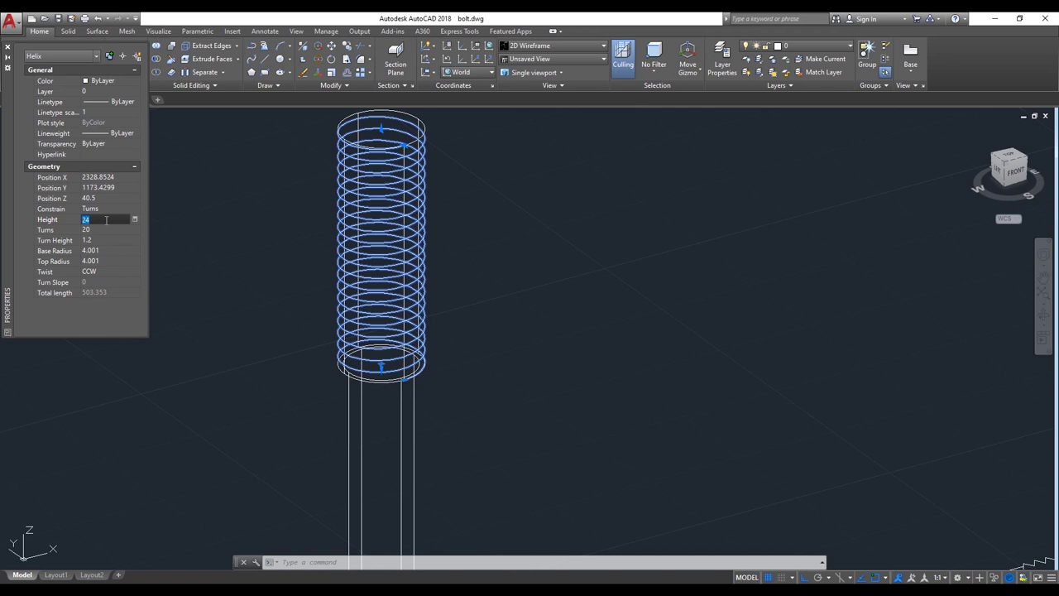
pyautogui.click(8, 48)
# - Deselect the helix and view the drawing from the Top to see the thread profile
pyautogui.press('Escape')
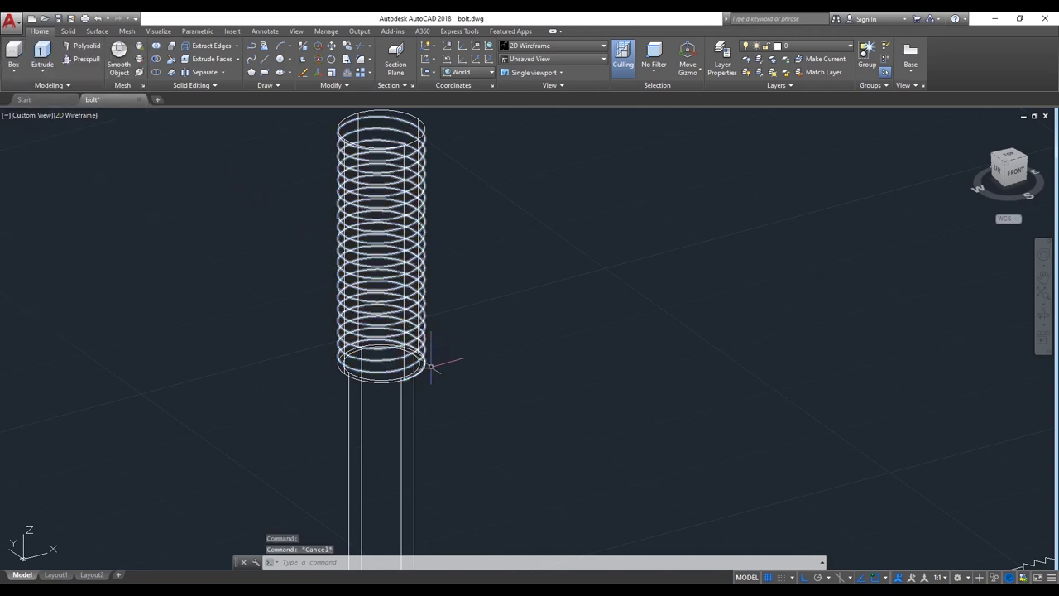
pyautogui.scroll(-6, 469, 380)
pyautogui.scroll(2, 620, 398)
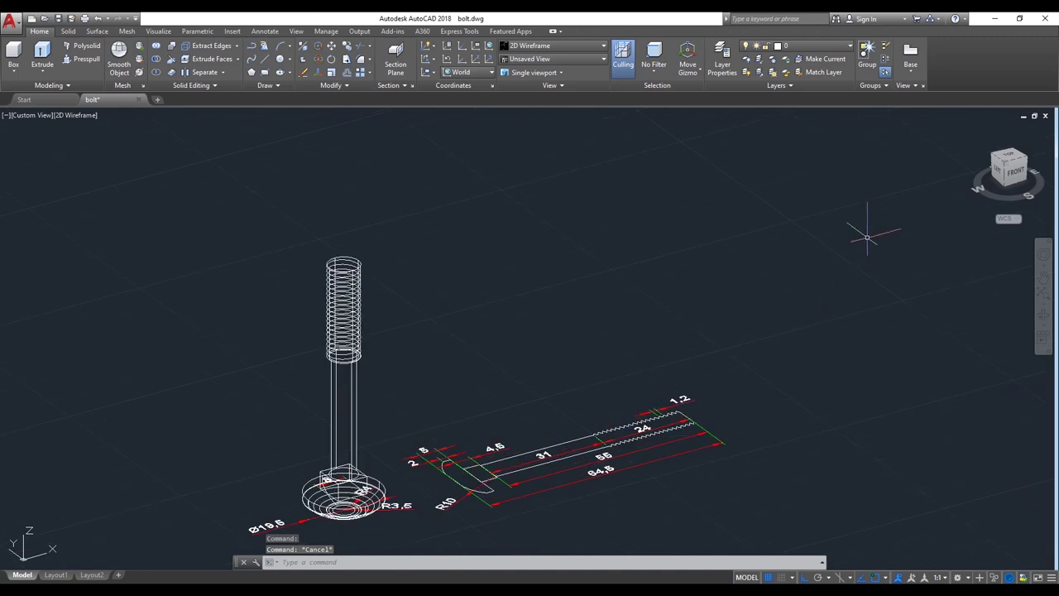
pyautogui.click(1007, 159)
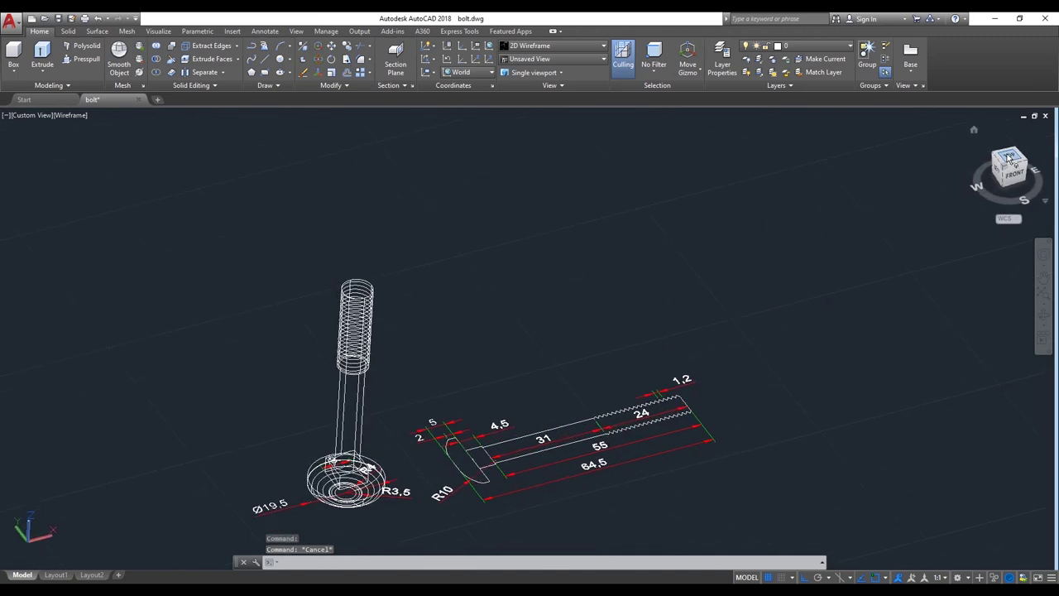
pyautogui.scroll(3, 687, 335)
pyautogui.scroll(2, 736, 313)
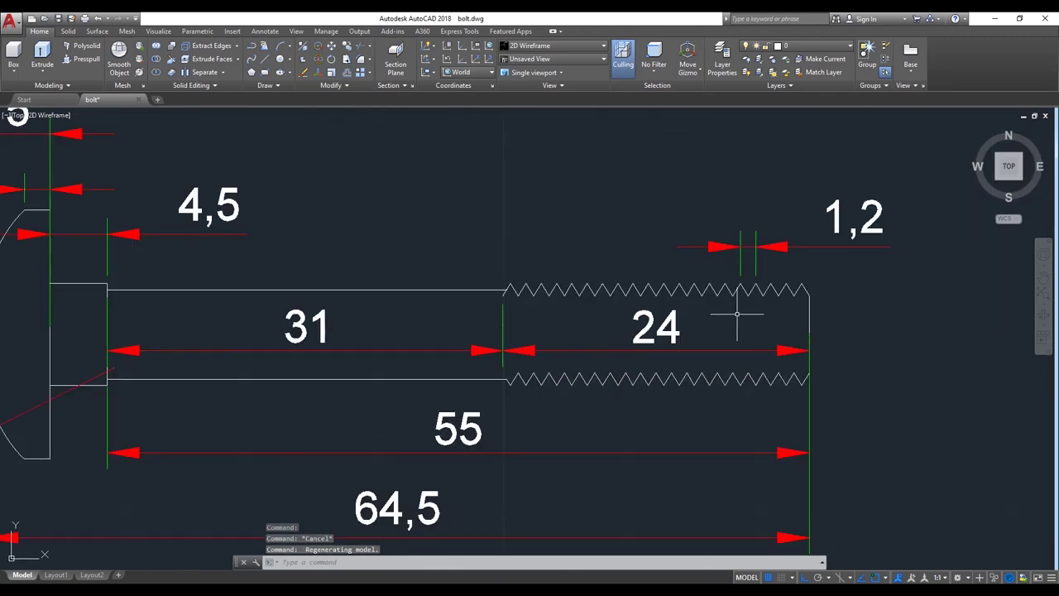
# - Draw a line closing the base of one thread tooth beside the 24 dimension
pyautogui.scroll(4, 749, 300)
pyautogui.moveTo(752, 301); pyautogui.dragTo(571, 352, button='middle')
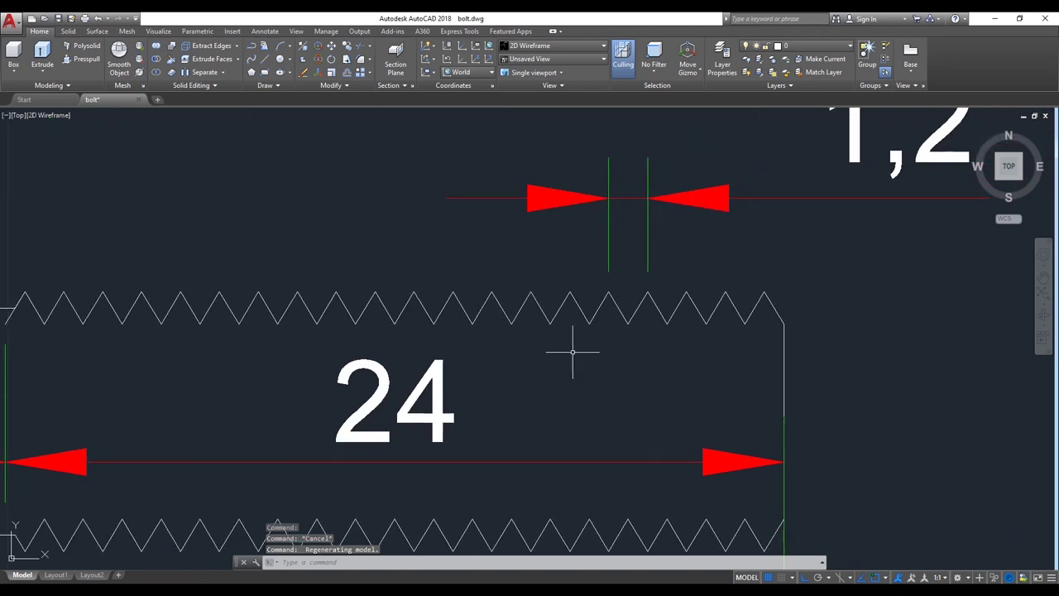
pyautogui.write('pl')
pyautogui.press('Return')
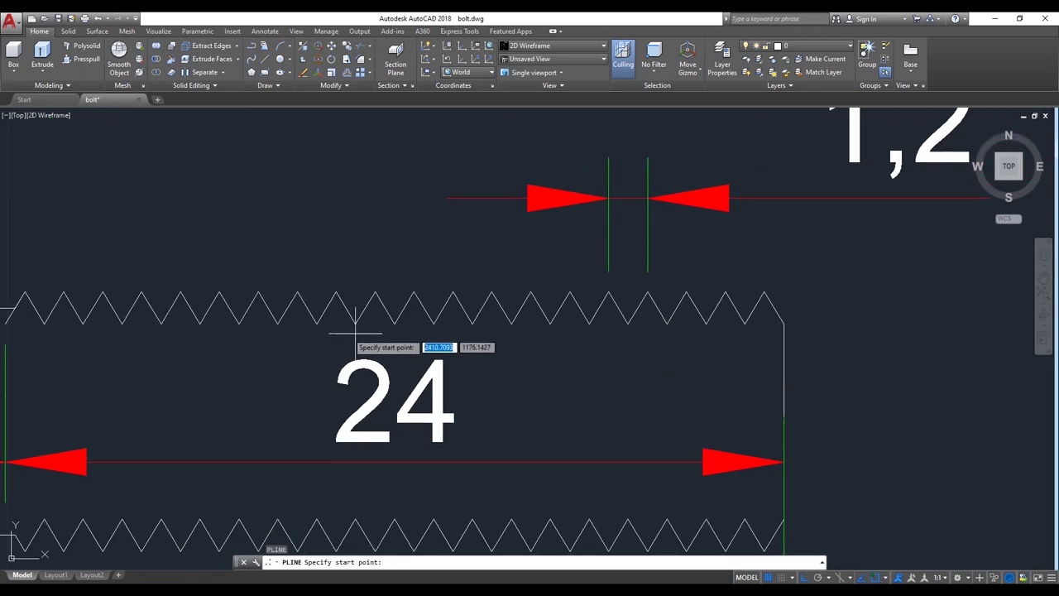
pyautogui.click(354, 324)
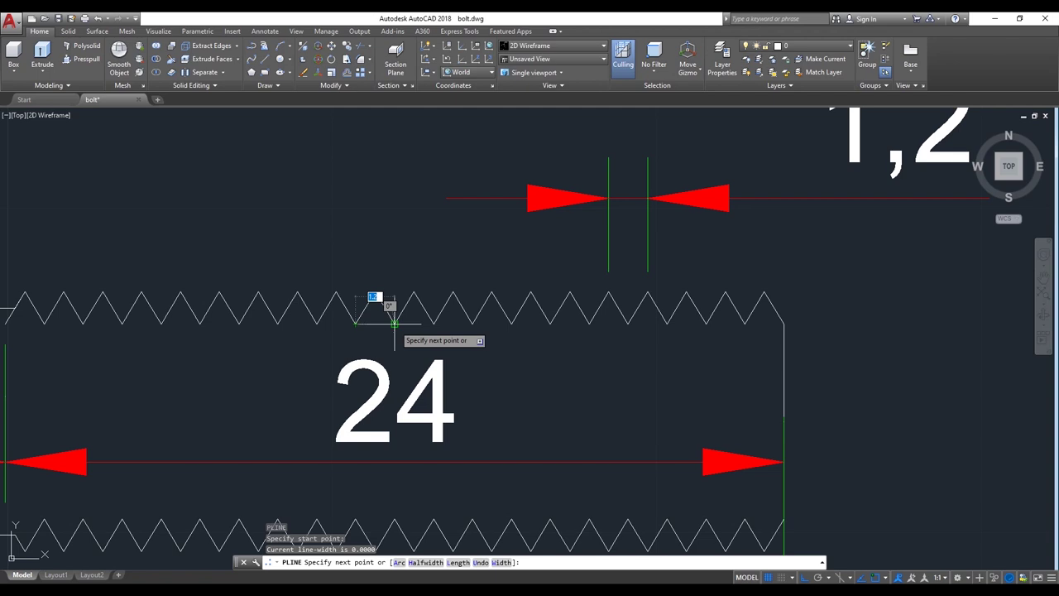
pyautogui.click(459, 342)
pyautogui.press('Return')
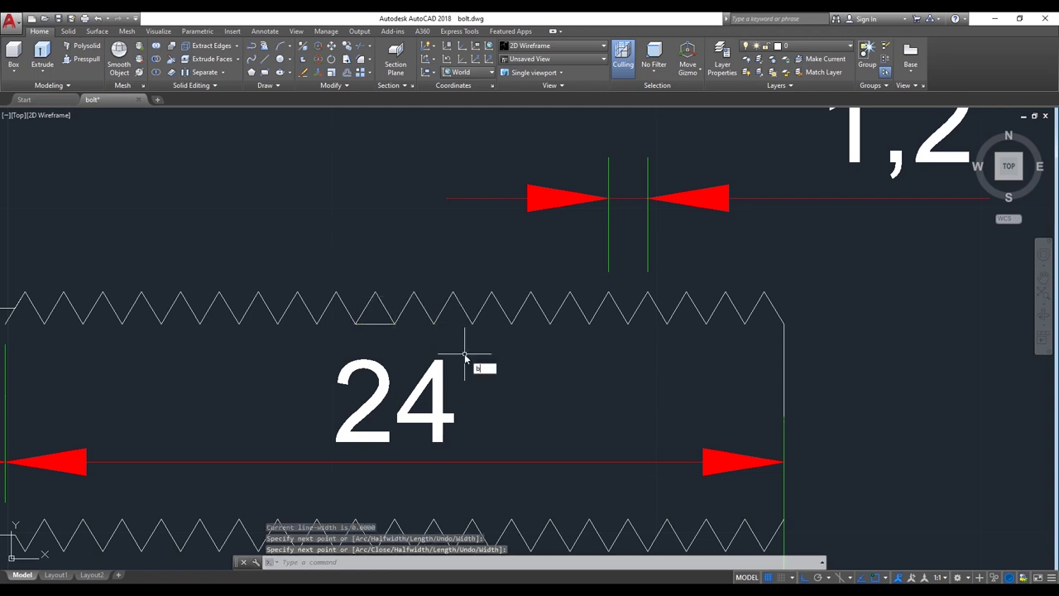
# - Create a closed boundary polyline inside that thread tooth and select it
pyautogui.write('o')
pyautogui.click(521, 379)
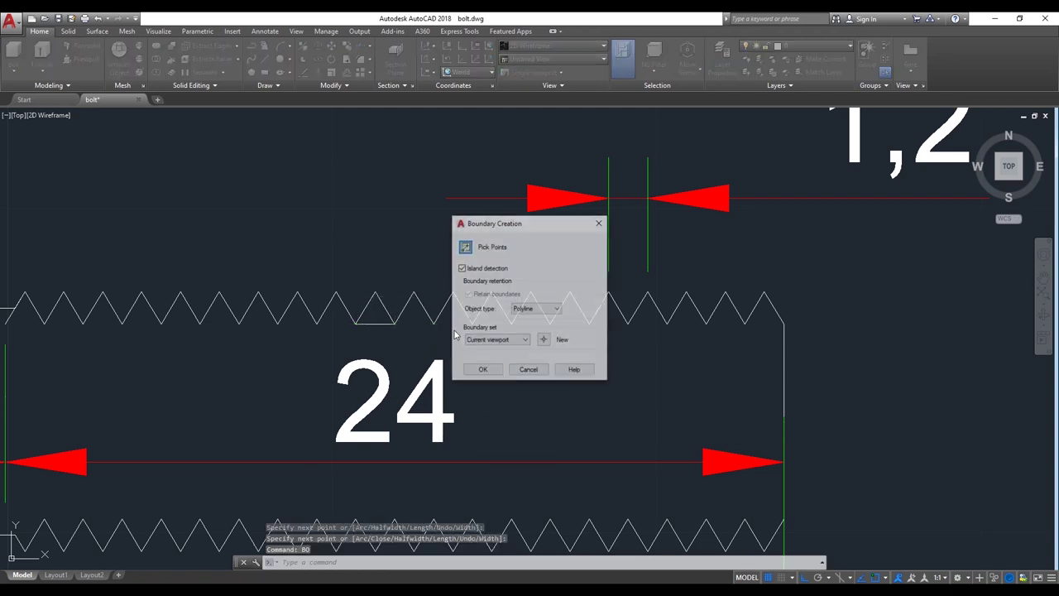
pyautogui.click(465, 246)
pyautogui.click(374, 311)
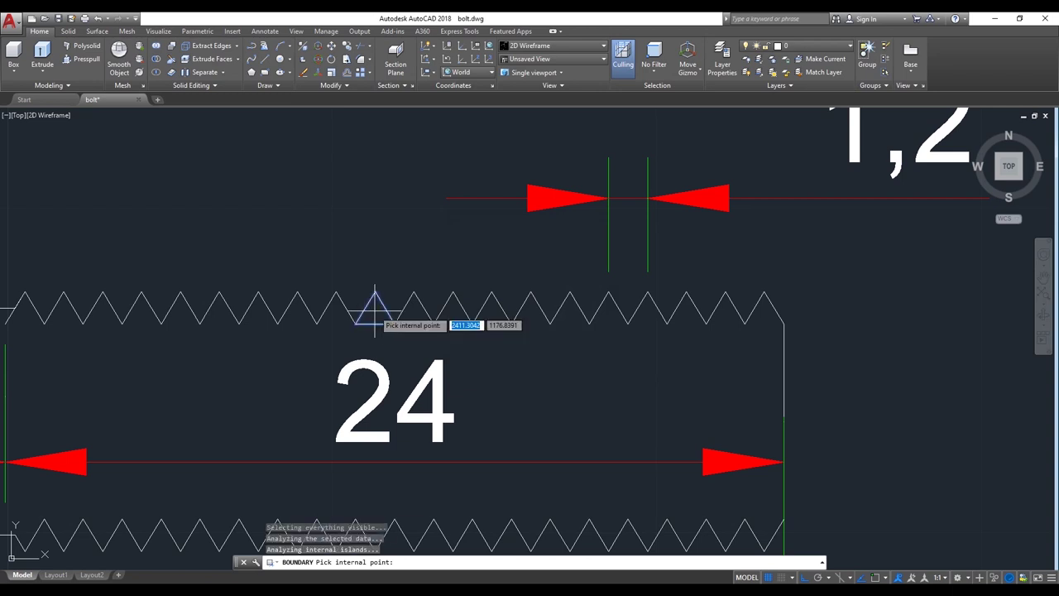
pyautogui.press('Return')
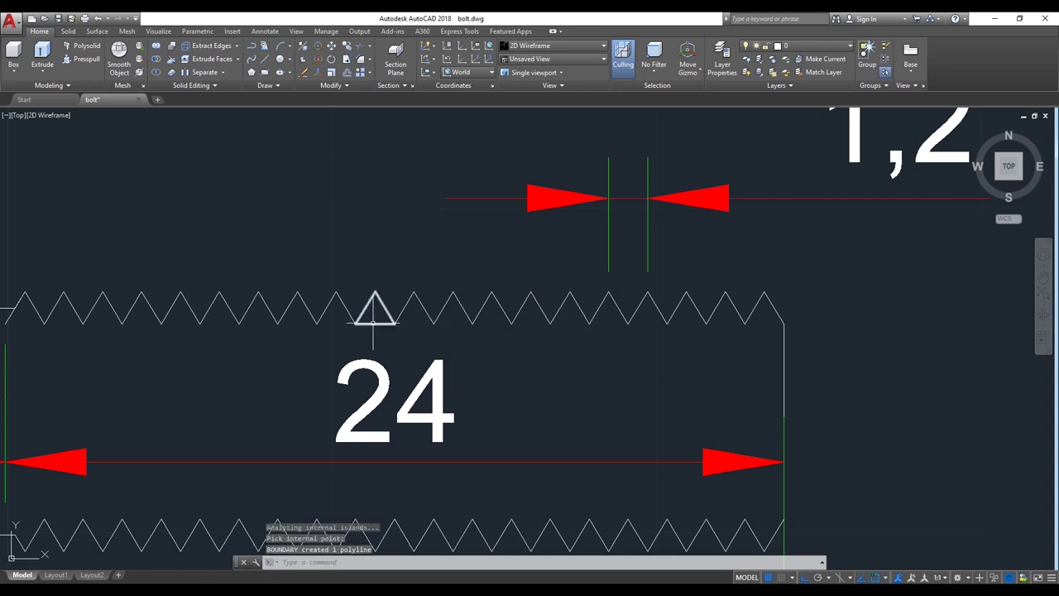
pyautogui.click(373, 321)
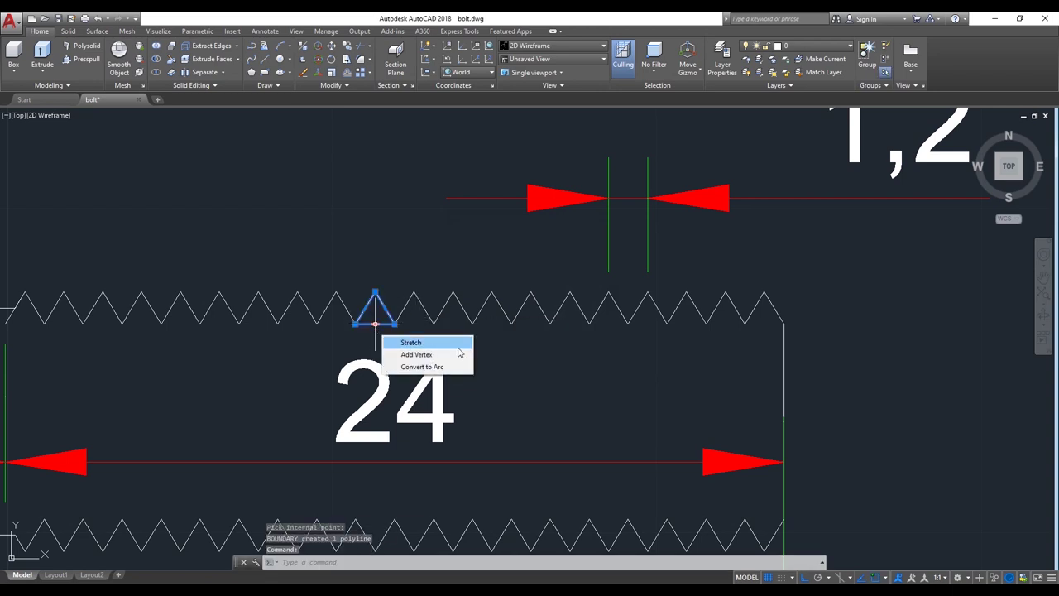
pyautogui.write('m')
pyautogui.press('Return')
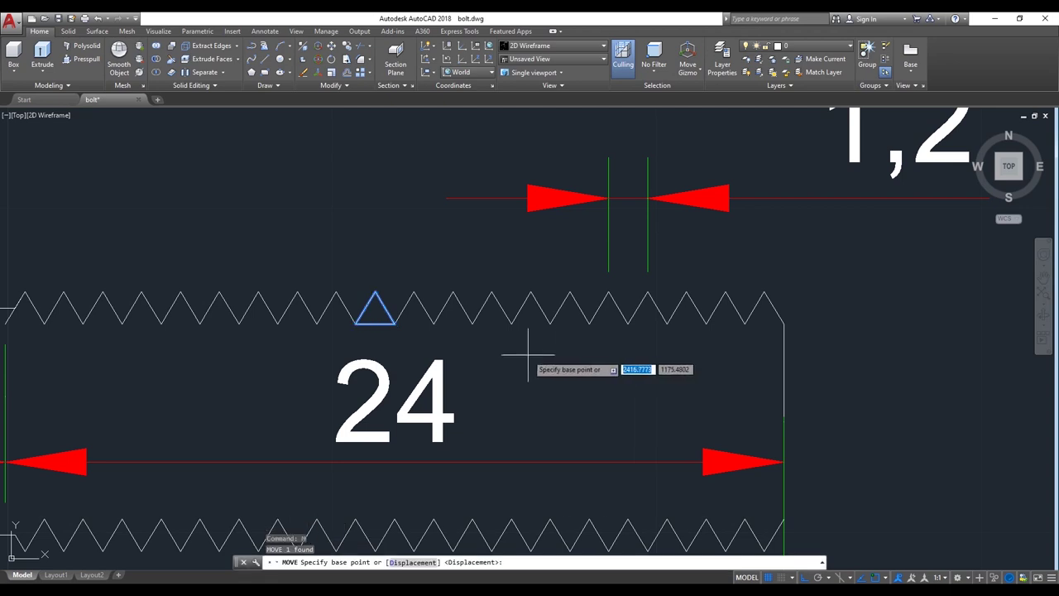
# - Move the tooth triangle to the left of the bolt's side view
pyautogui.click(375, 312)
pyautogui.scroll(-6, 546, 348)
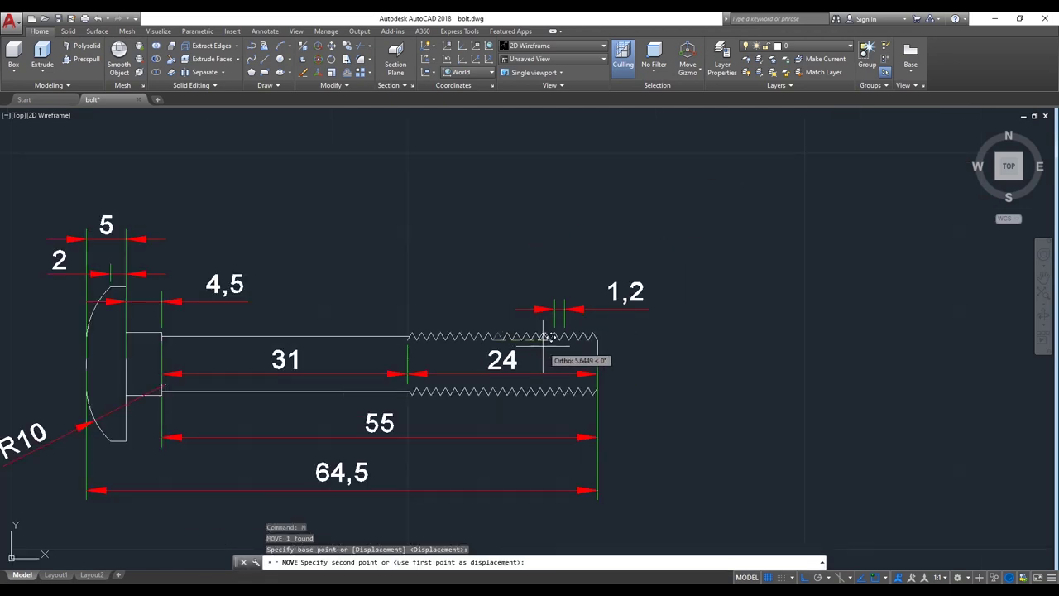
pyautogui.scroll(-5, 563, 359)
pyautogui.scroll(5, 427, 352)
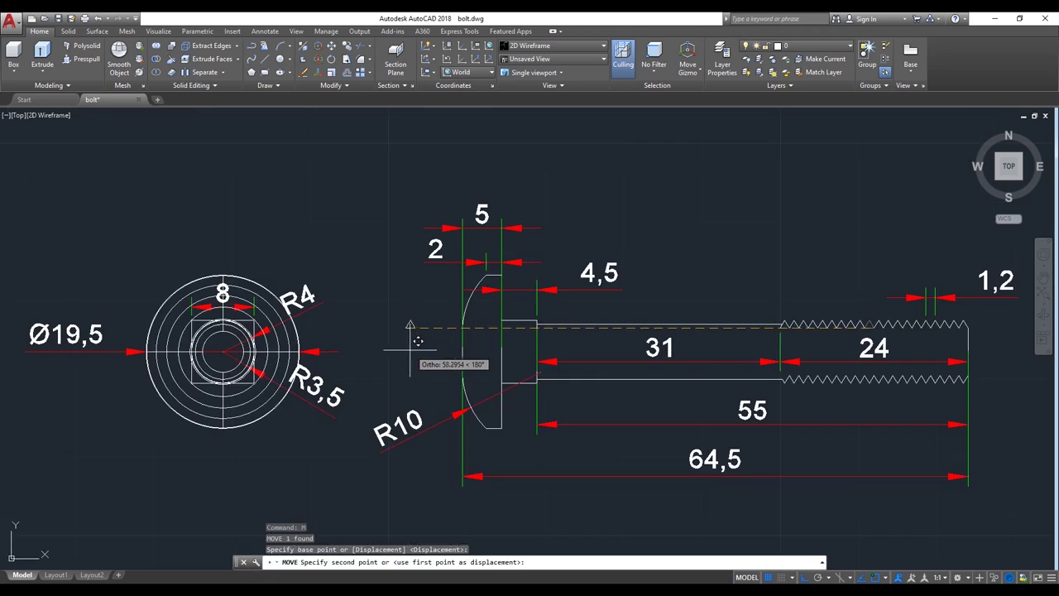
pyautogui.click(374, 326)
# - In SW Isometric view, rotate the triangle 90° in 3D so it stands upright
pyautogui.moveTo(1009, 166)
pyautogui.click(997, 183)
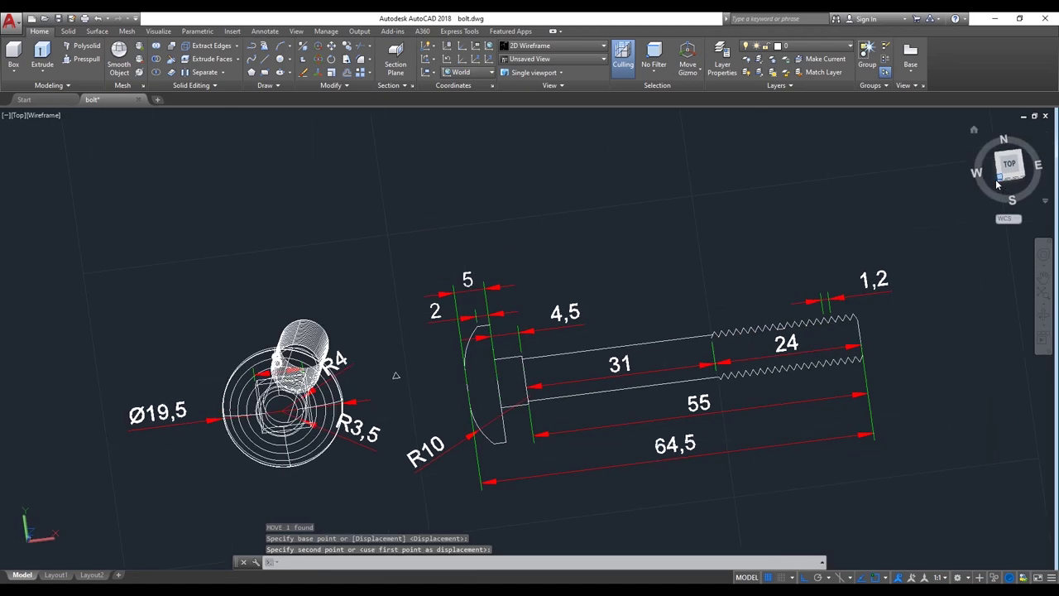
pyautogui.scroll(5, 503, 451)
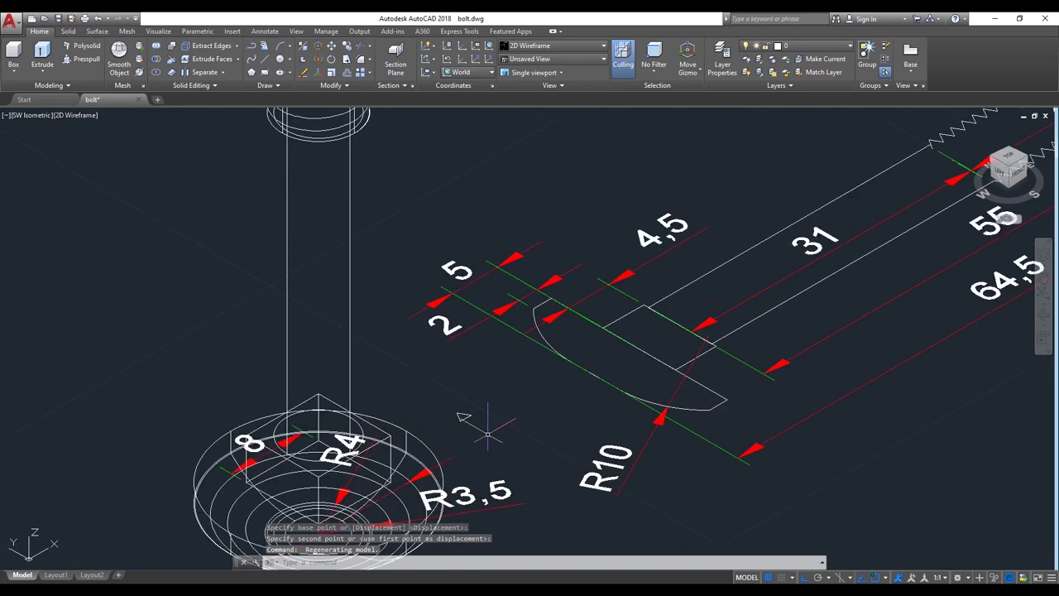
pyautogui.scroll(5, 481, 426)
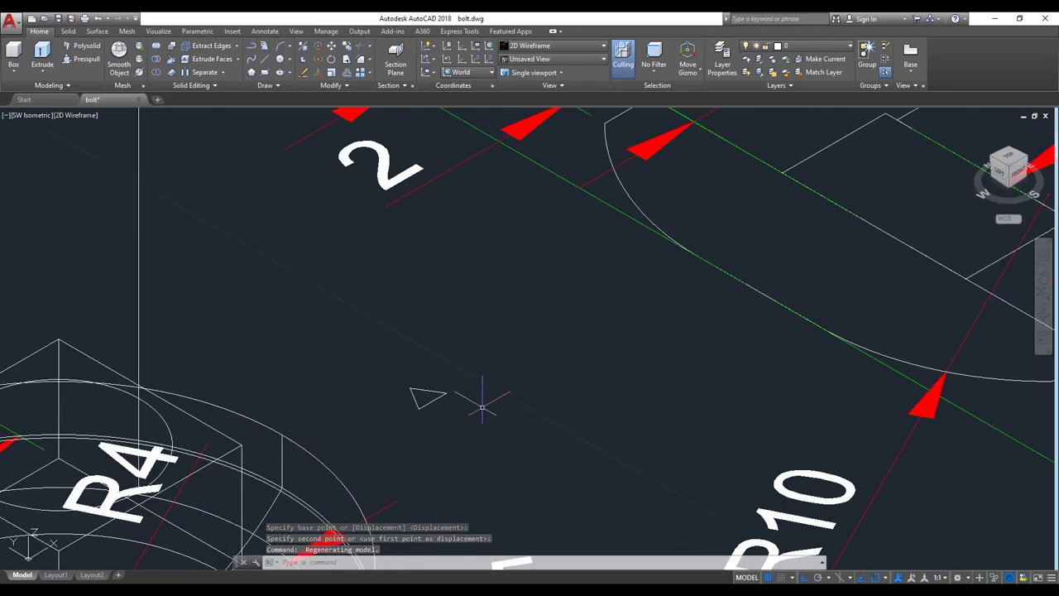
pyautogui.write('RO')
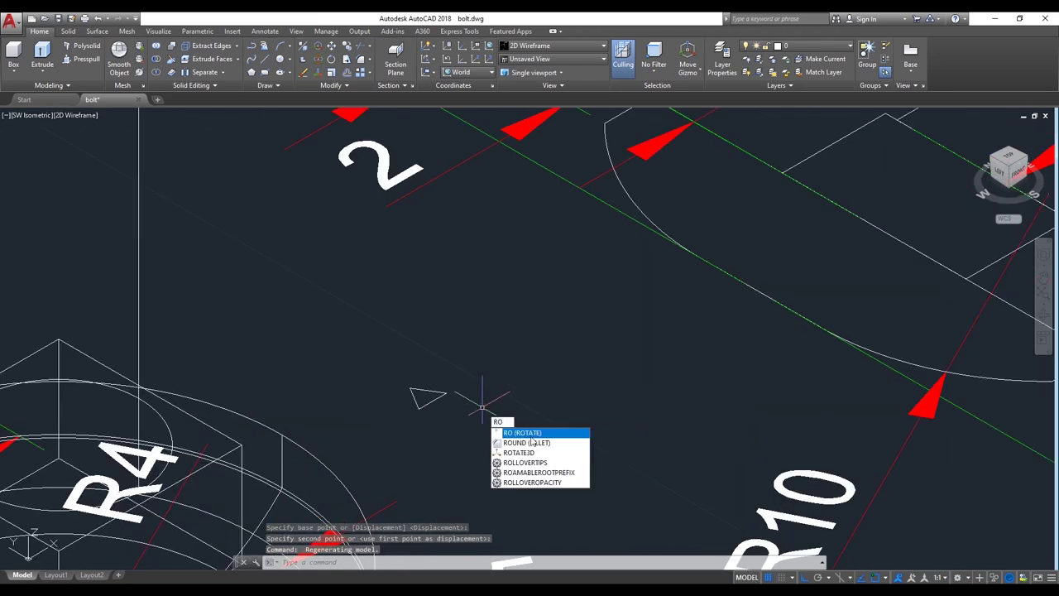
pyautogui.click(530, 452)
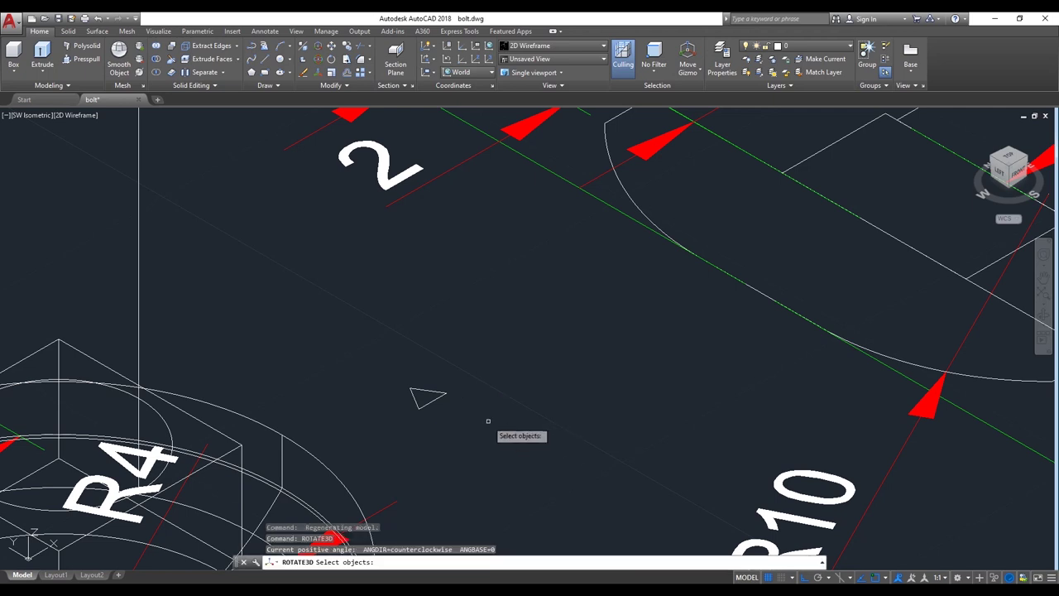
pyautogui.click(427, 401)
pyautogui.press('Return')
pyautogui.click(418, 403)
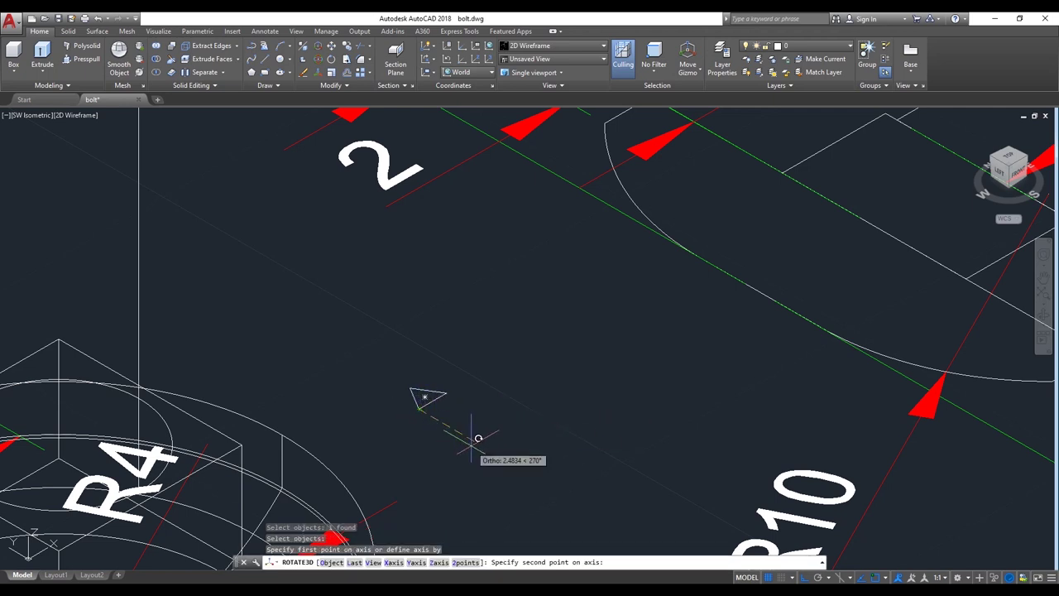
pyautogui.click(465, 429)
pyautogui.write('90')
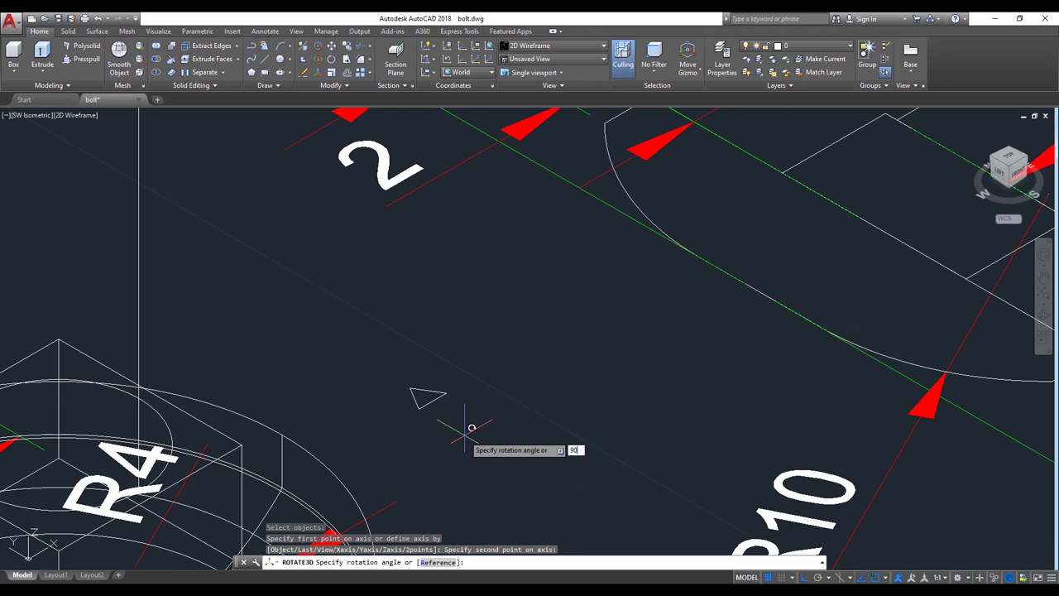
pyautogui.press('Return')
pyautogui.scroll(-5, 488, 429)
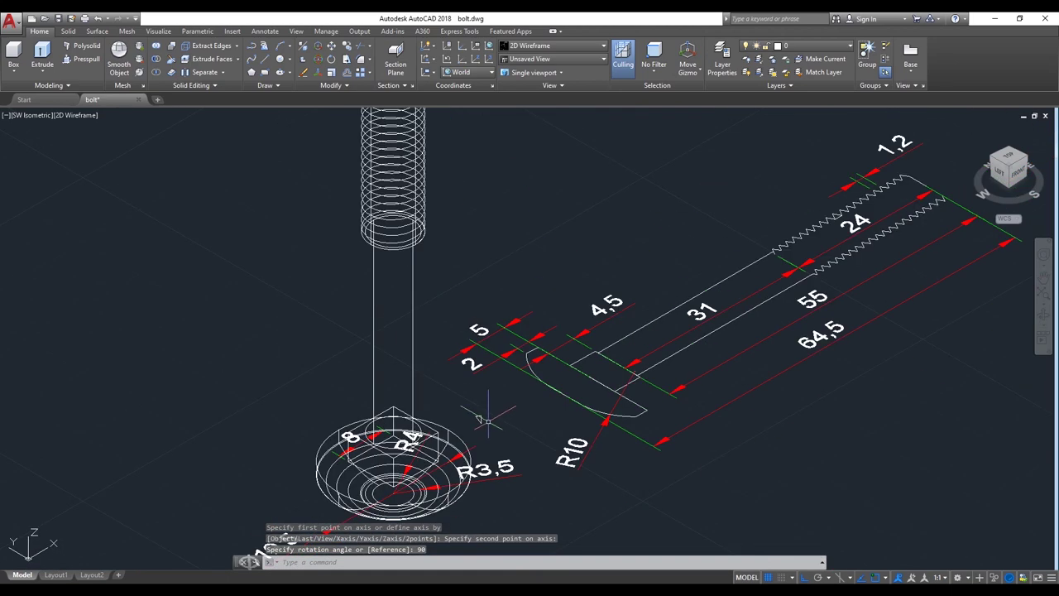
pyautogui.scroll(3, 488, 421)
pyautogui.scroll(3, 480, 411)
pyautogui.write('M')
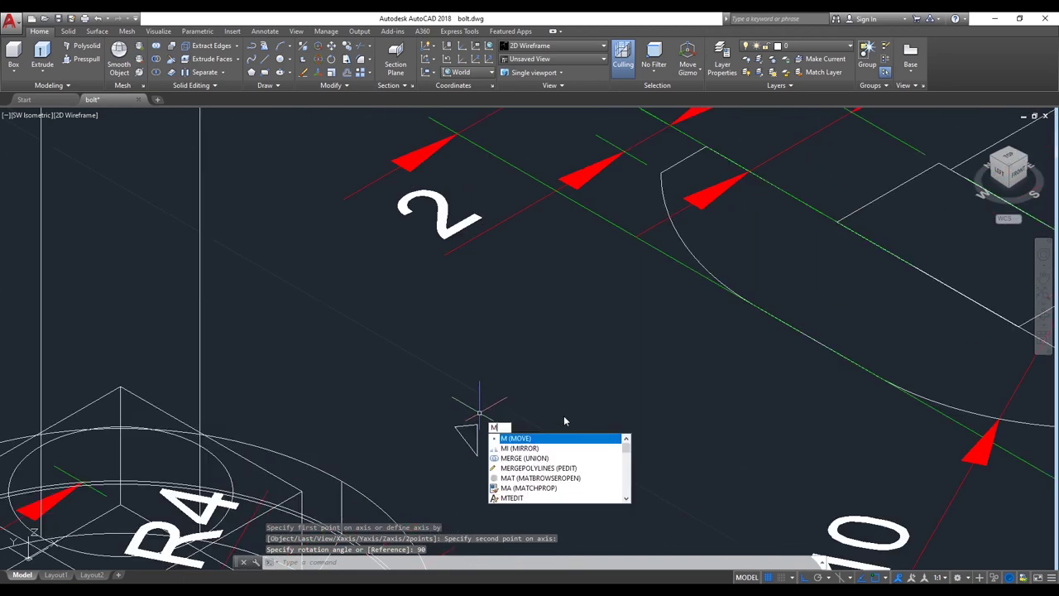
# - Move the upright triangle to the bottom edge of the bolt's threads
pyautogui.press('Return')
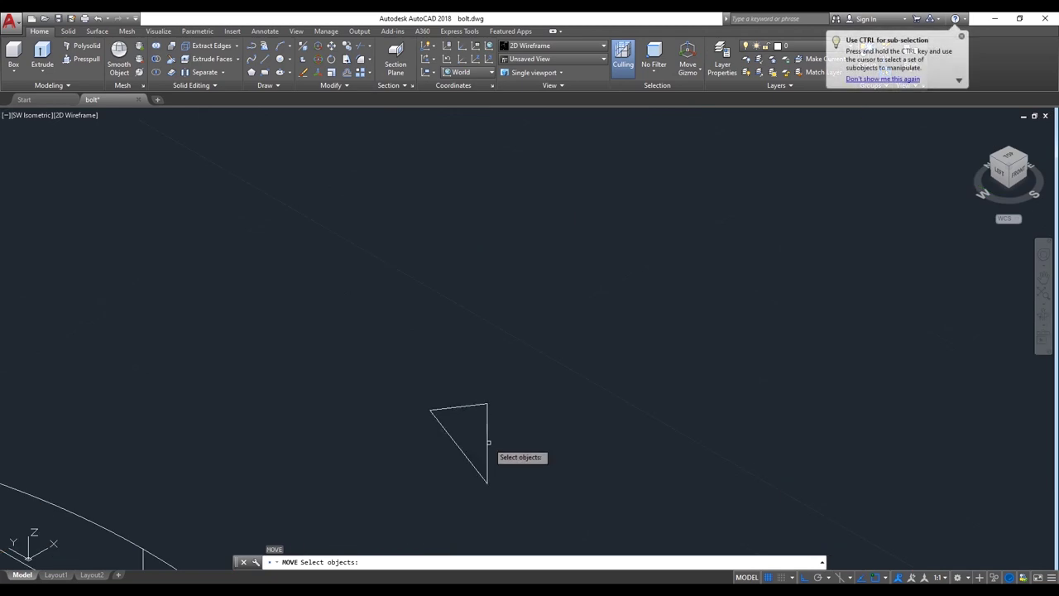
pyautogui.click(484, 460)
pyautogui.press('Return')
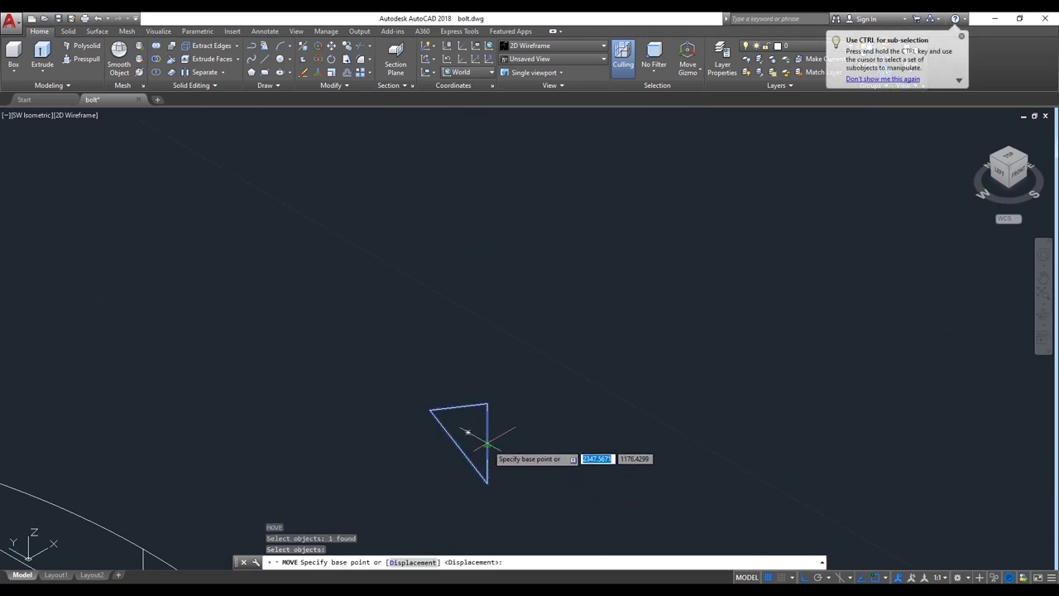
pyautogui.click(487, 445)
pyautogui.scroll(-5, 556, 438)
pyautogui.scroll(-1, 558, 451)
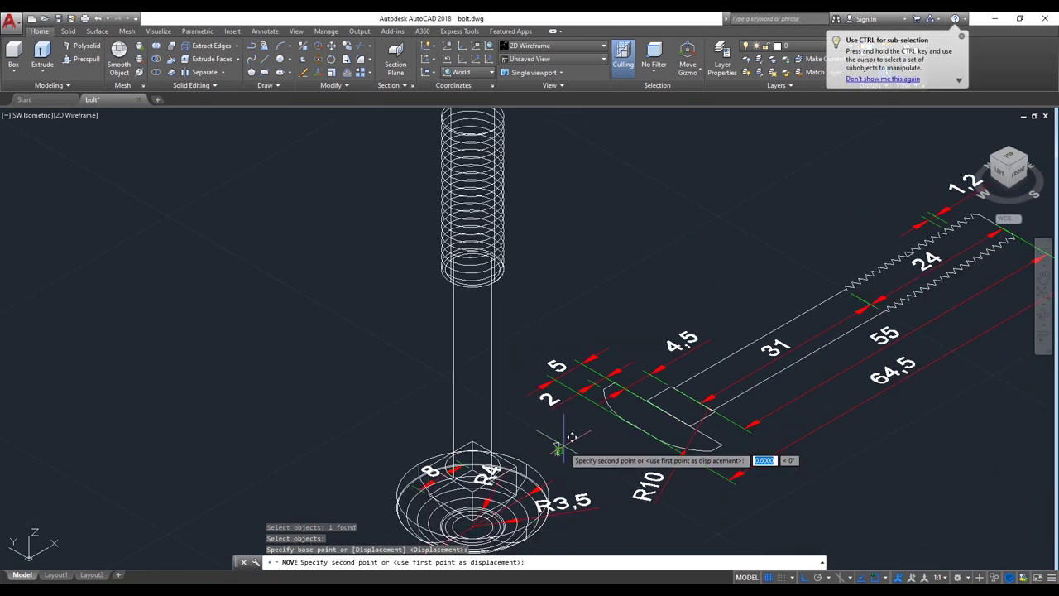
pyautogui.scroll(2, 500, 262)
pyautogui.scroll(3, 496, 307)
pyautogui.scroll(3, 504, 295)
pyautogui.scroll(2, 465, 303)
pyautogui.scroll(2, 364, 356)
pyautogui.scroll(1, 374, 366)
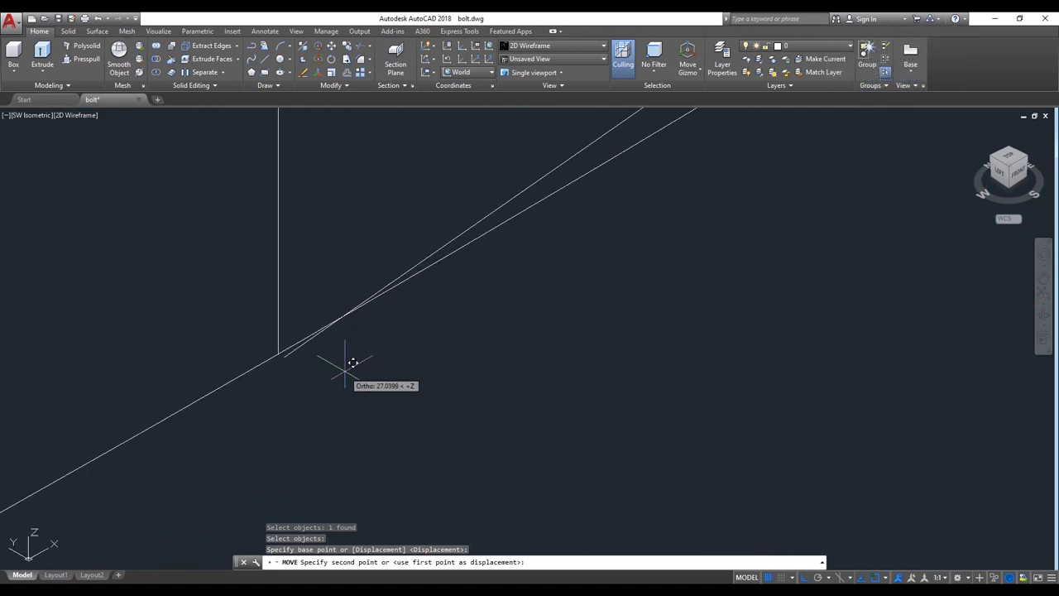
pyautogui.click(284, 356)
pyautogui.scroll(-1, 378, 355)
pyautogui.scroll(-2, 379, 355)
pyautogui.scroll(-2, 395, 355)
pyautogui.scroll(-1, 453, 362)
pyautogui.scroll(-3, 447, 355)
pyautogui.scroll(1, 455, 356)
pyautogui.scroll(-1, 472, 355)
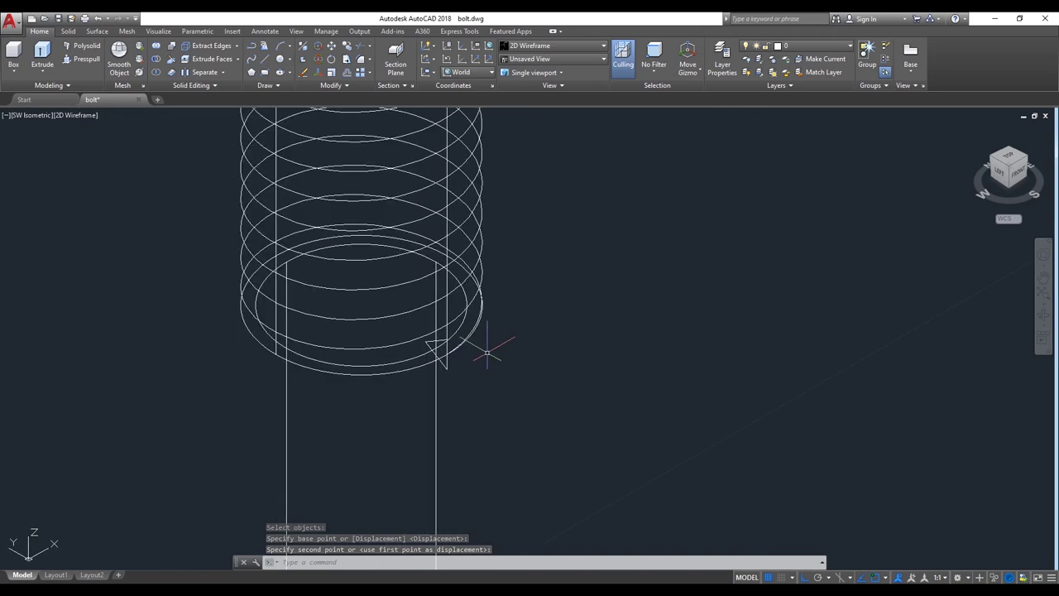
pyautogui.scroll(-2, 363, 341)
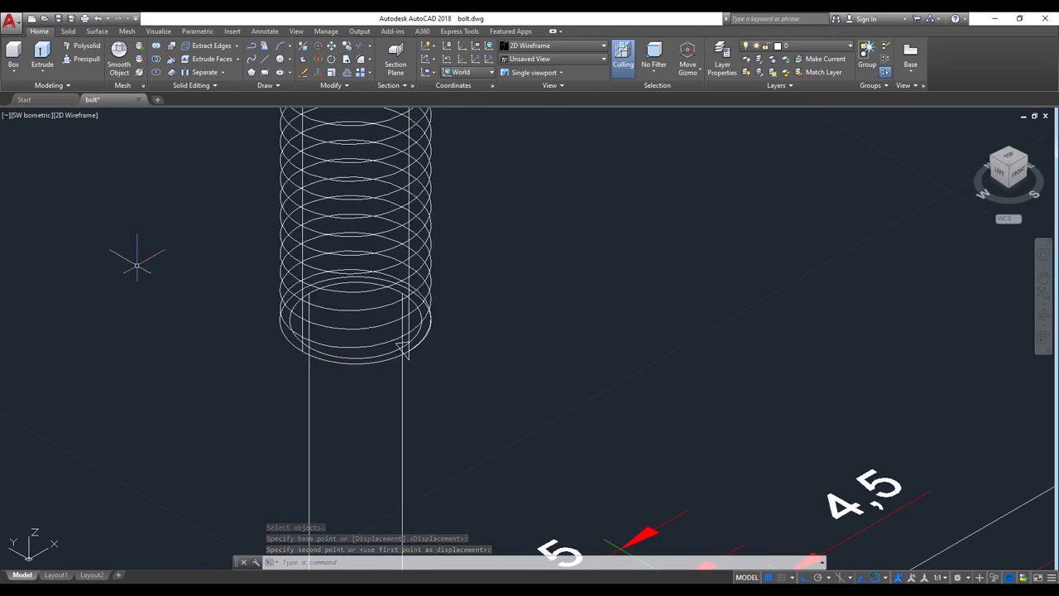
# - Switch the visual style to Shaded and frame the bolt with its dimensions
pyautogui.click(79, 115)
pyautogui.click(106, 191)
pyautogui.scroll(-2, 371, 240)
pyautogui.scroll(-1, 370, 240)
pyautogui.moveTo(371, 240); pyautogui.dragTo(441, 271, button='middle')
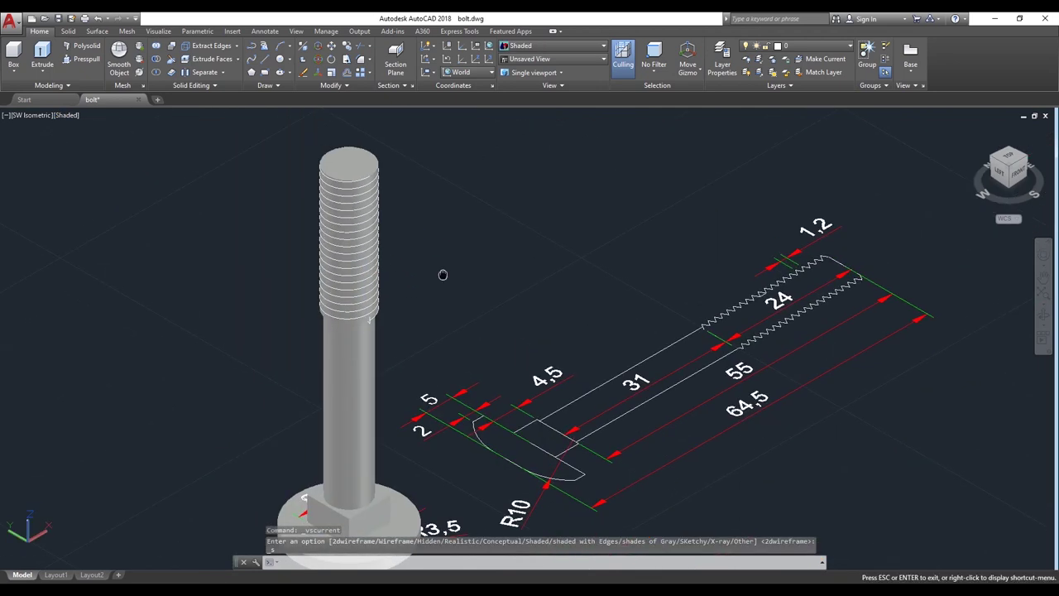
# - Hide the bolt's lower shaft to leave the threaded cylinder visible
pyautogui.click(364, 368)
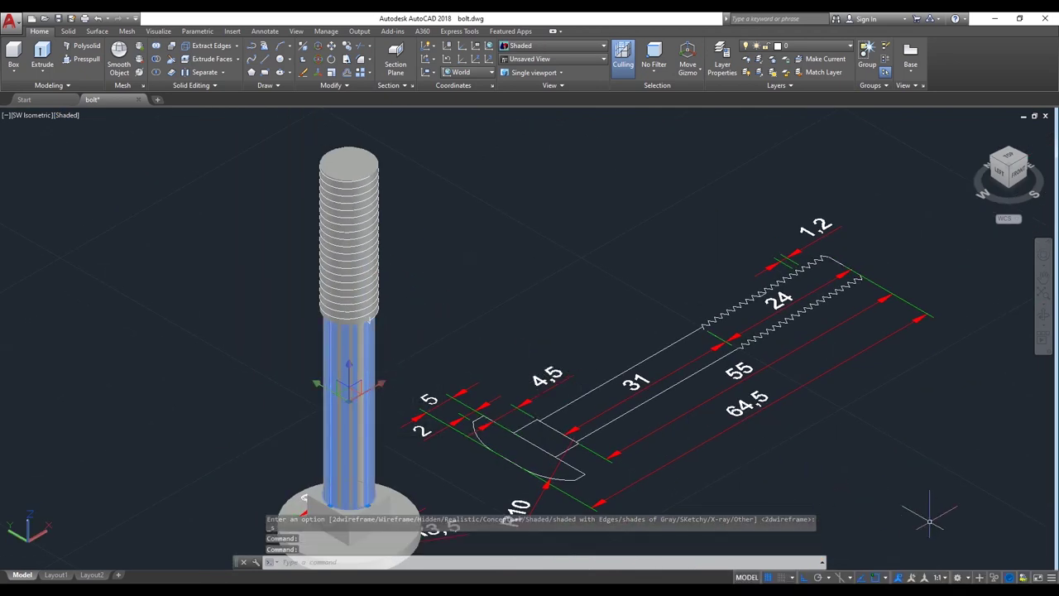
pyautogui.click(998, 578)
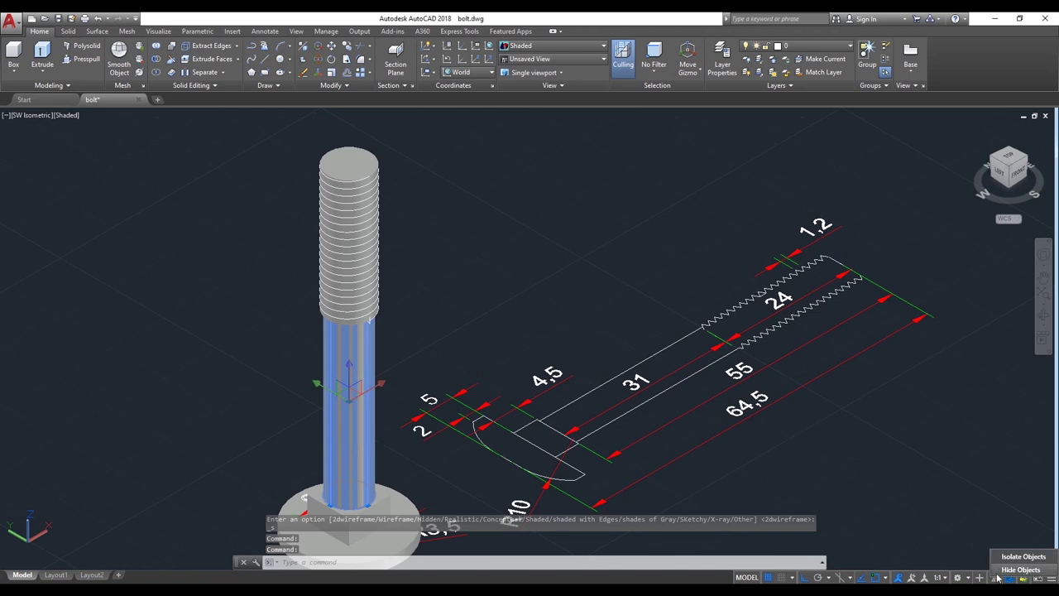
pyautogui.click(1020, 570)
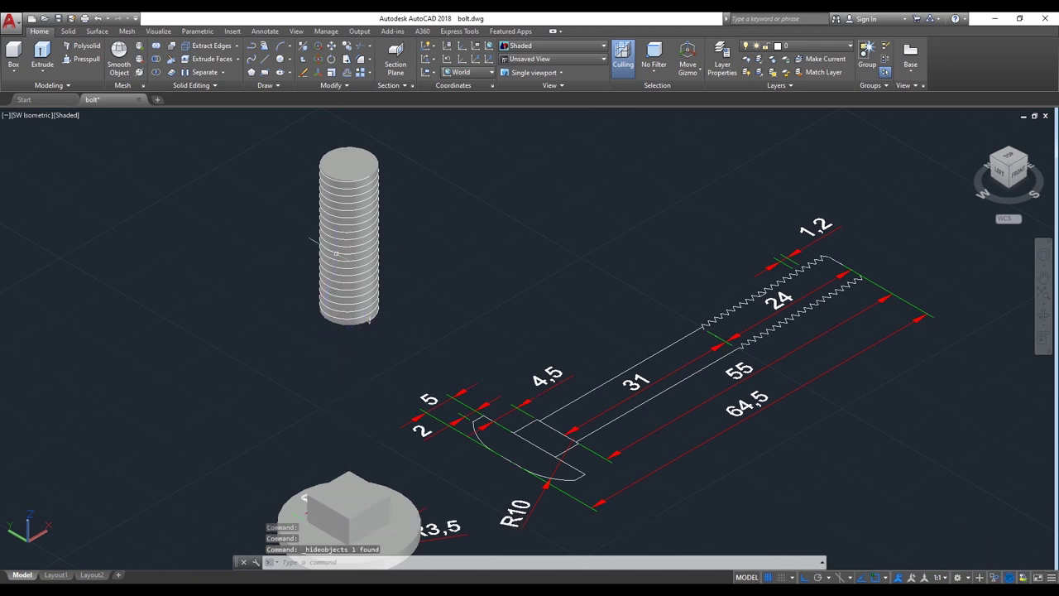
pyautogui.scroll(5, 370, 321)
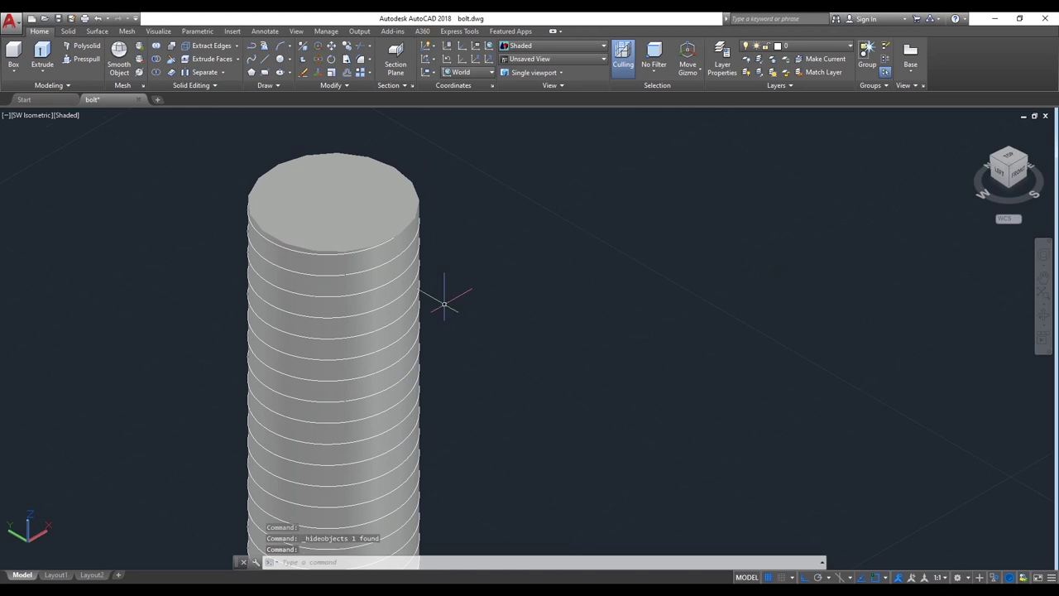
# - Chamfer the threaded cylinder's top edge with 1 × 1 distances
pyautogui.write('cha')
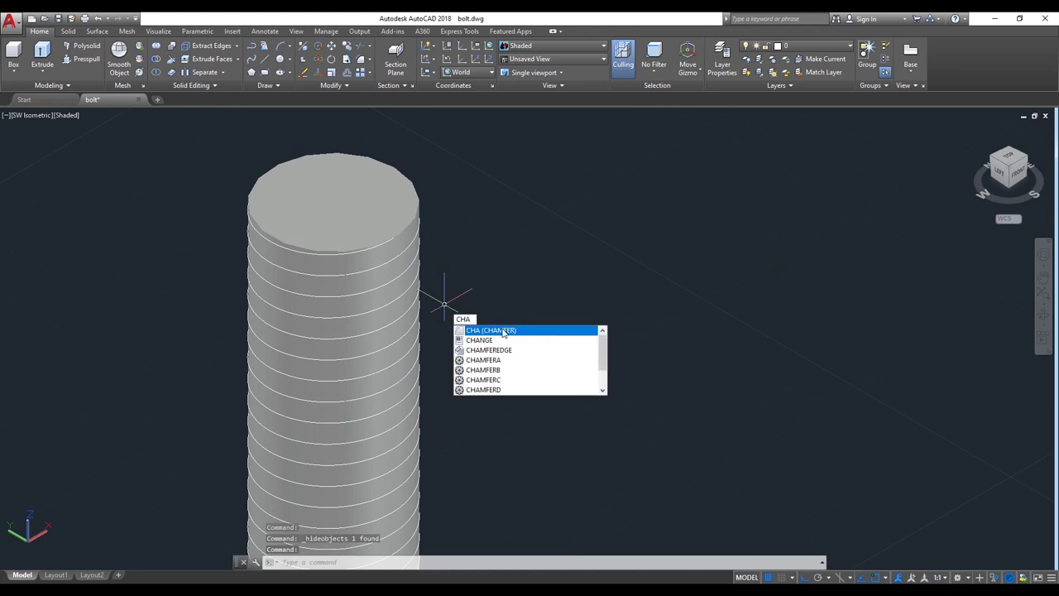
pyautogui.click(502, 333)
pyautogui.click(415, 226)
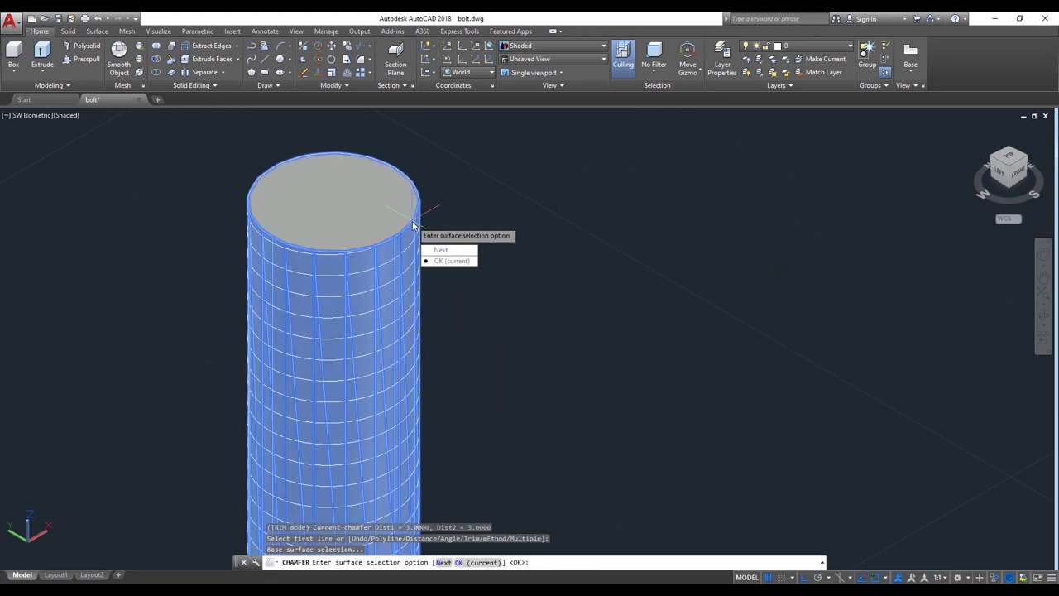
pyautogui.click(468, 261)
pyautogui.write('1')
pyautogui.press('Return')
pyautogui.write('1')
pyautogui.press('Return')
pyautogui.scroll(2, 410, 221)
pyautogui.scroll(2, 410, 219)
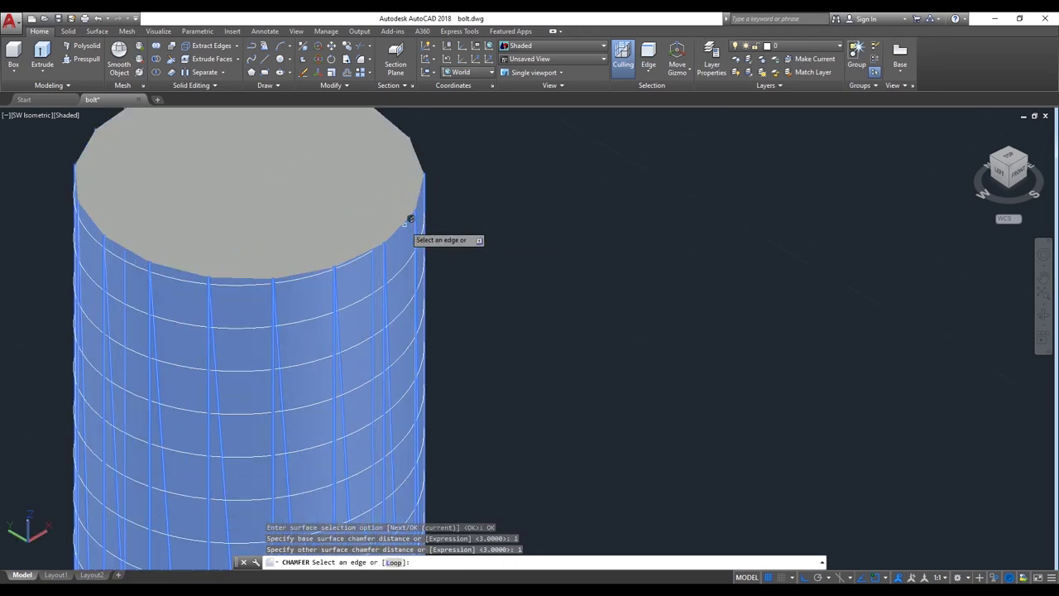
pyautogui.click(407, 221)
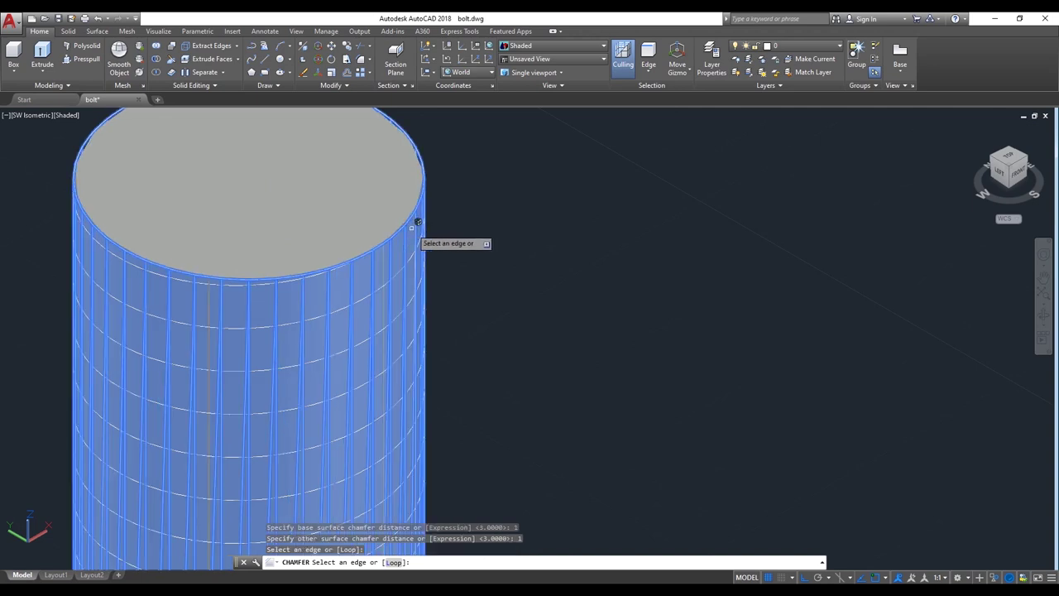
pyautogui.press('Return')
pyautogui.scroll(-5, 422, 223)
pyautogui.scroll(3, 444, 321)
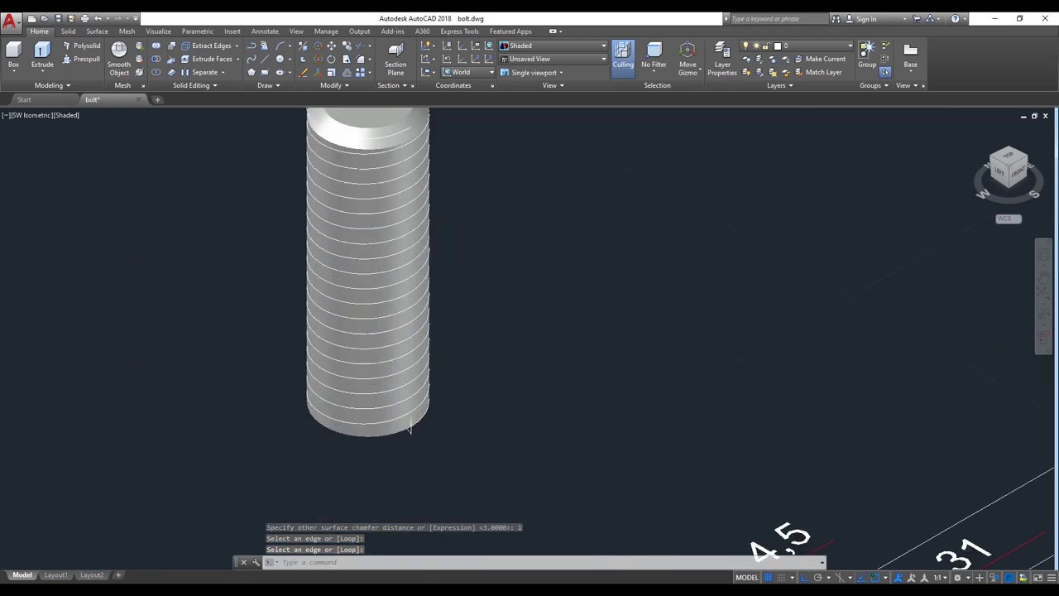
pyautogui.scroll(1, 492, 355)
# - Apply the same 1 × 1 chamfer to the cylinder's bottom edge
pyautogui.rightClick(523, 280)
pyautogui.click(547, 287)
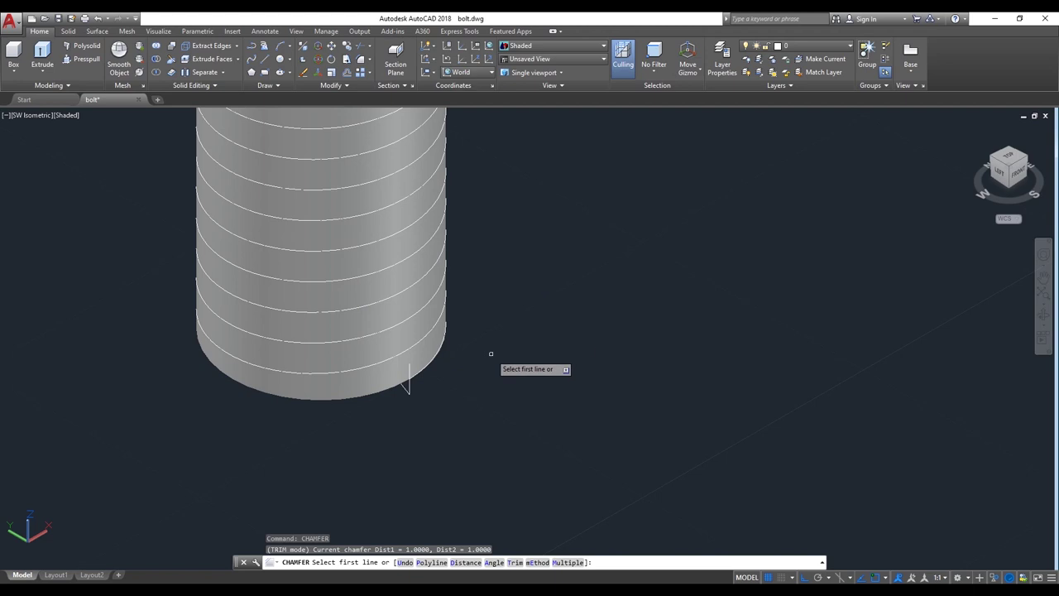
pyautogui.click(359, 398)
pyautogui.press('Down')
pyautogui.press('Return')
pyautogui.press('Return')
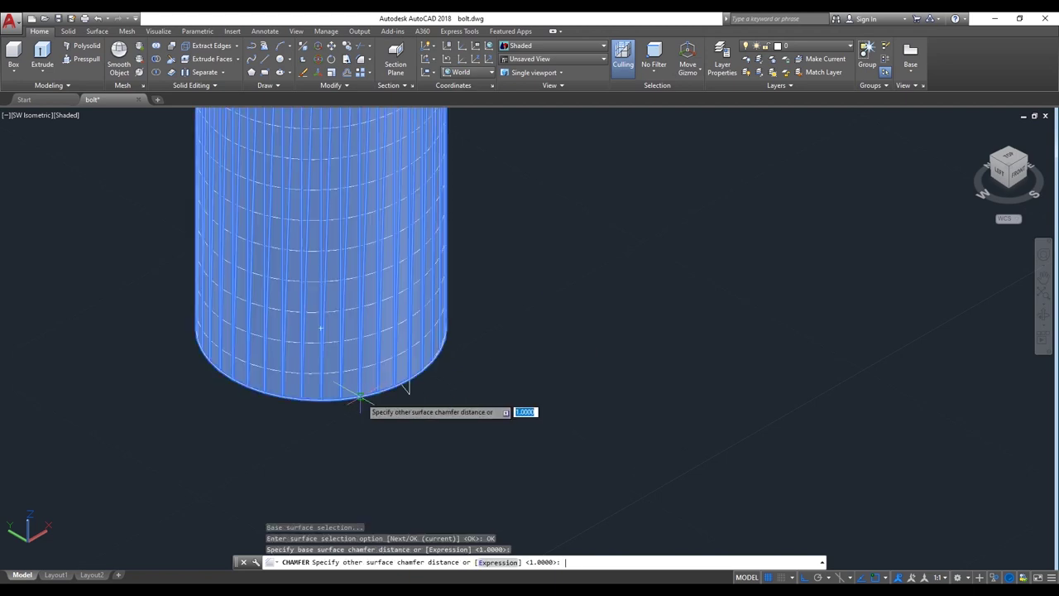
pyautogui.press('Return')
pyautogui.click(360, 403)
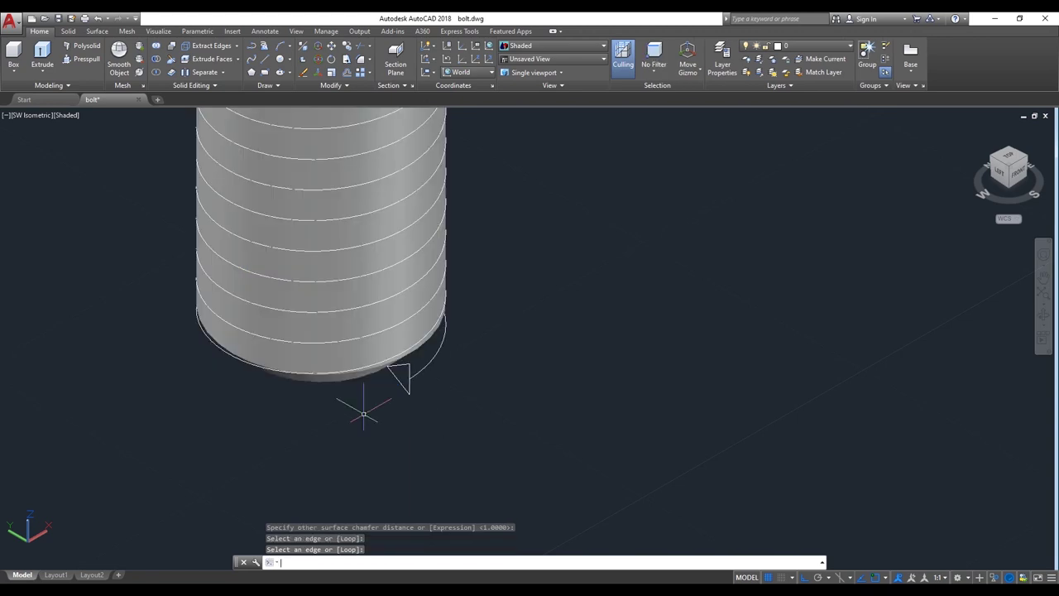
pyautogui.press('Return')
pyautogui.scroll(-2, 355, 397)
pyautogui.scroll(-3, 356, 397)
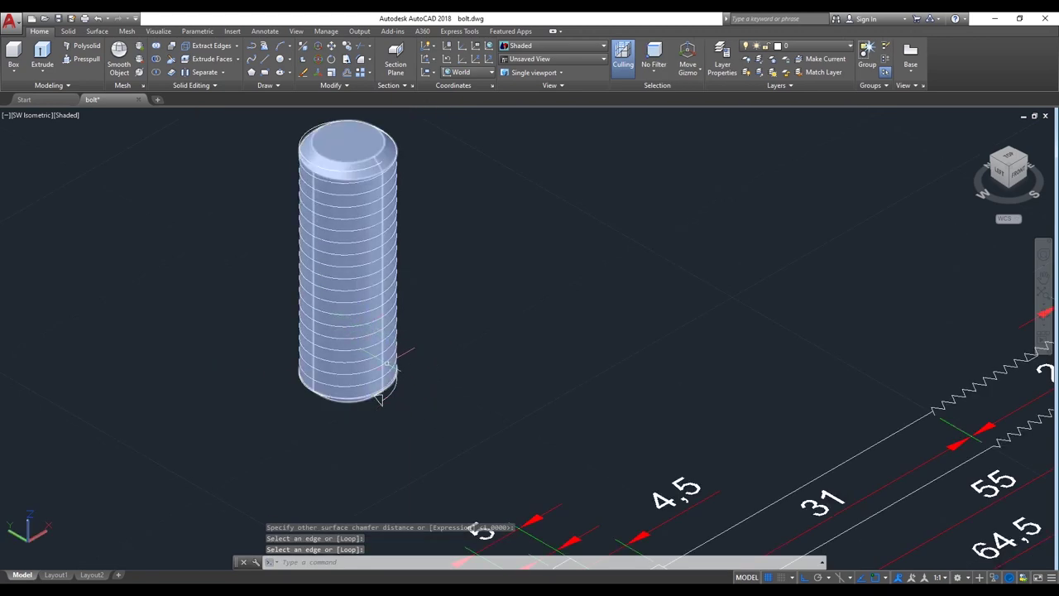
pyautogui.scroll(2, 389, 381)
pyautogui.scroll(2, 395, 414)
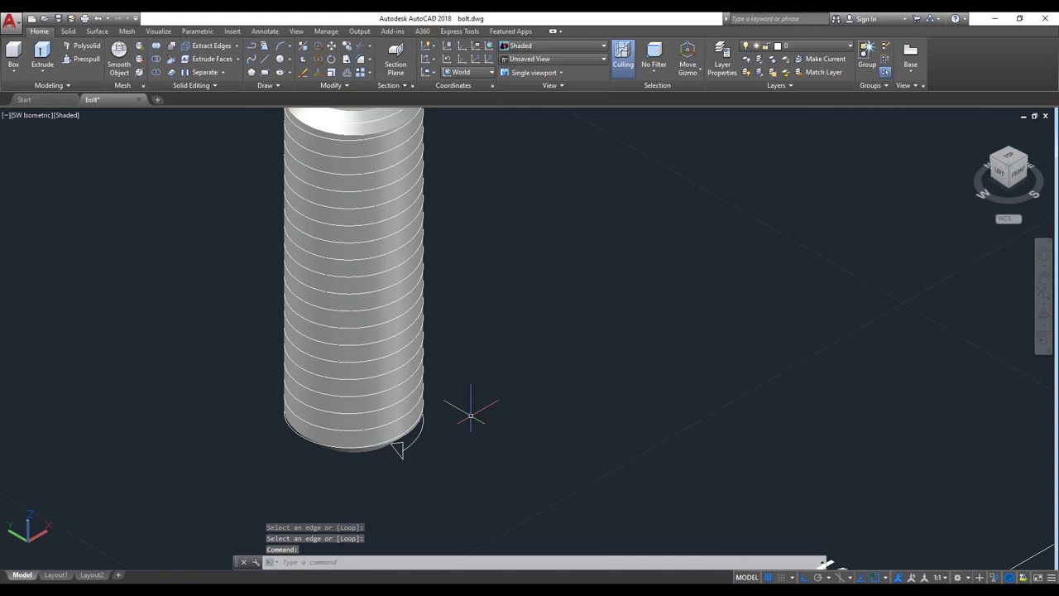
pyautogui.write('Ex')
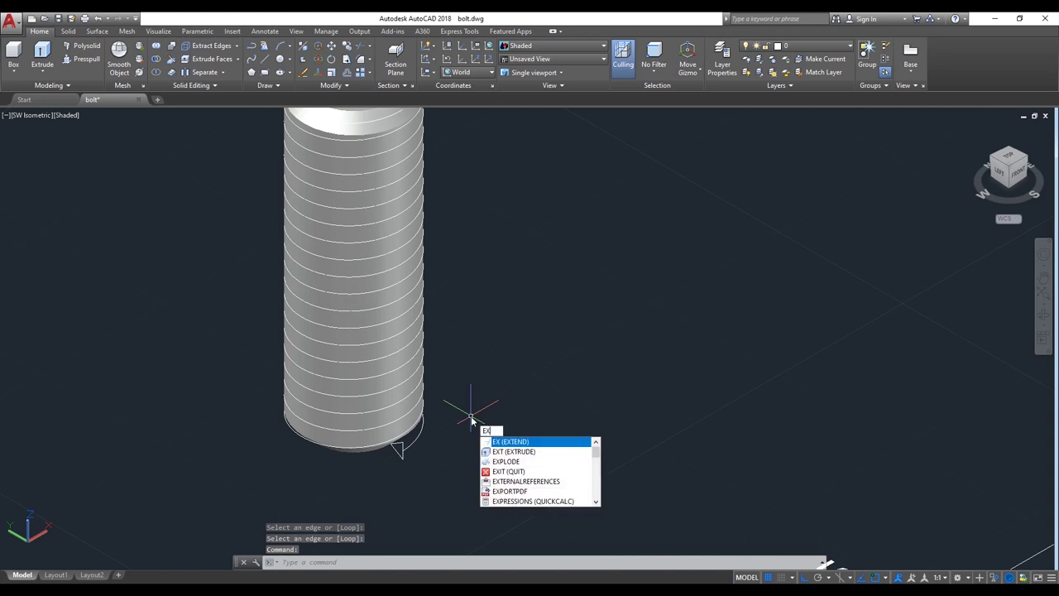
pyautogui.press('Return')
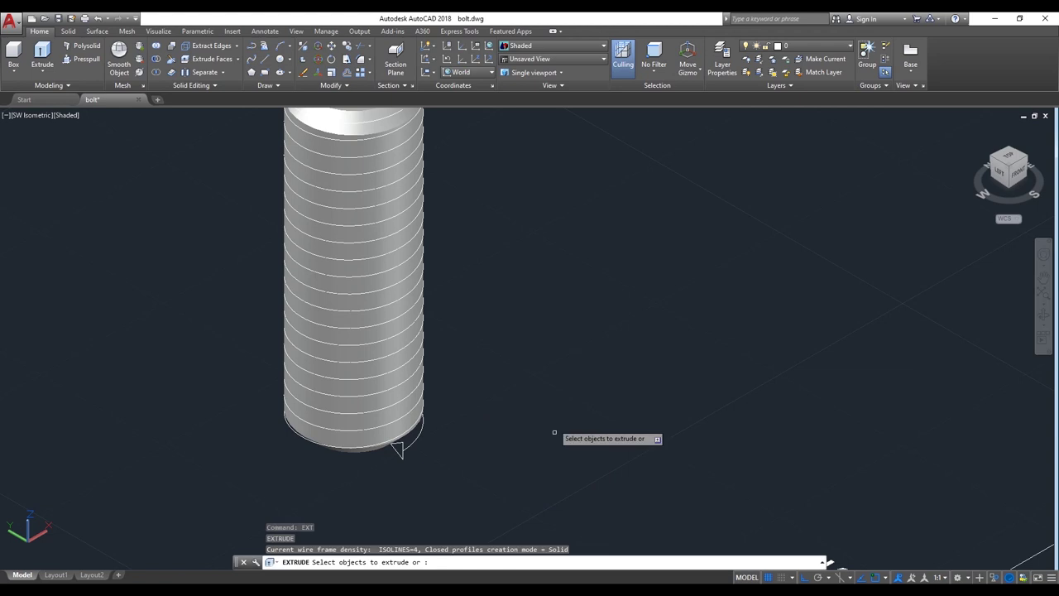
# - Extrude the tooth triangle along the helix path into a thread solid
pyautogui.click(398, 451)
pyautogui.press('Return')
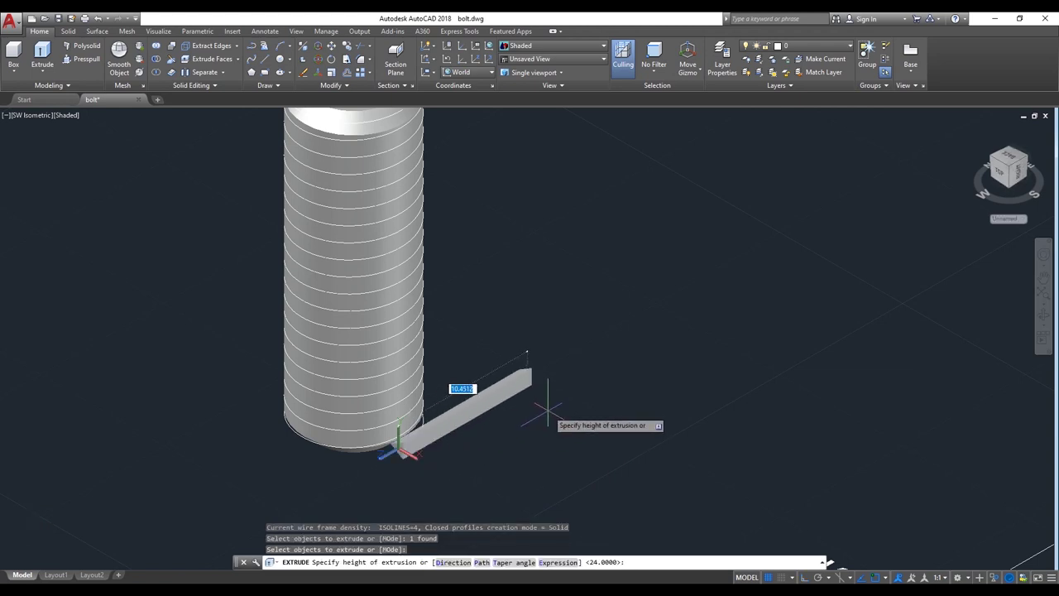
pyautogui.write('p')
pyautogui.press('Return')
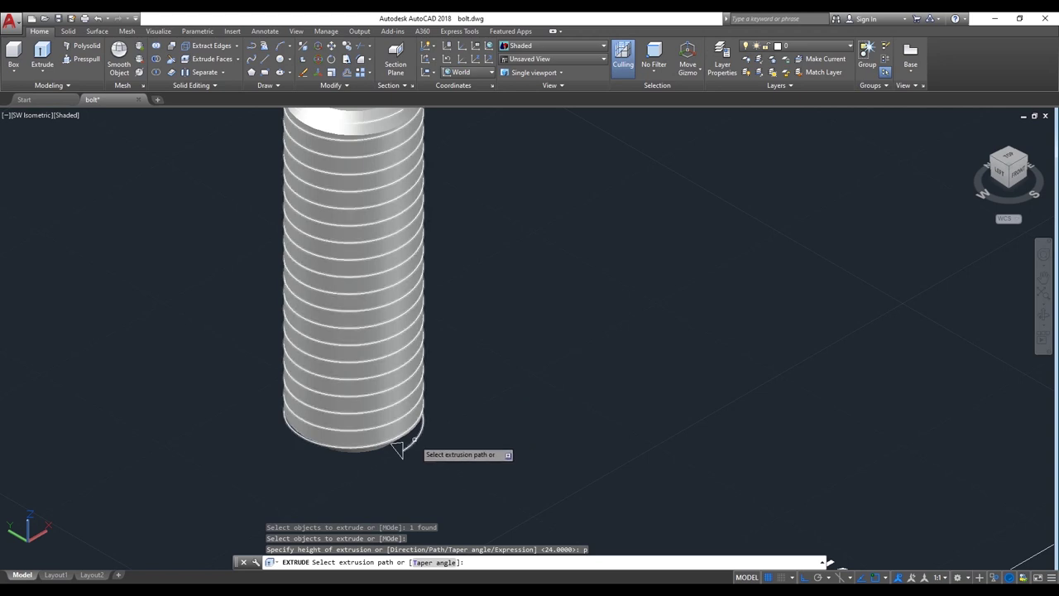
pyautogui.click(397, 447)
pyautogui.scroll(-3, 505, 418)
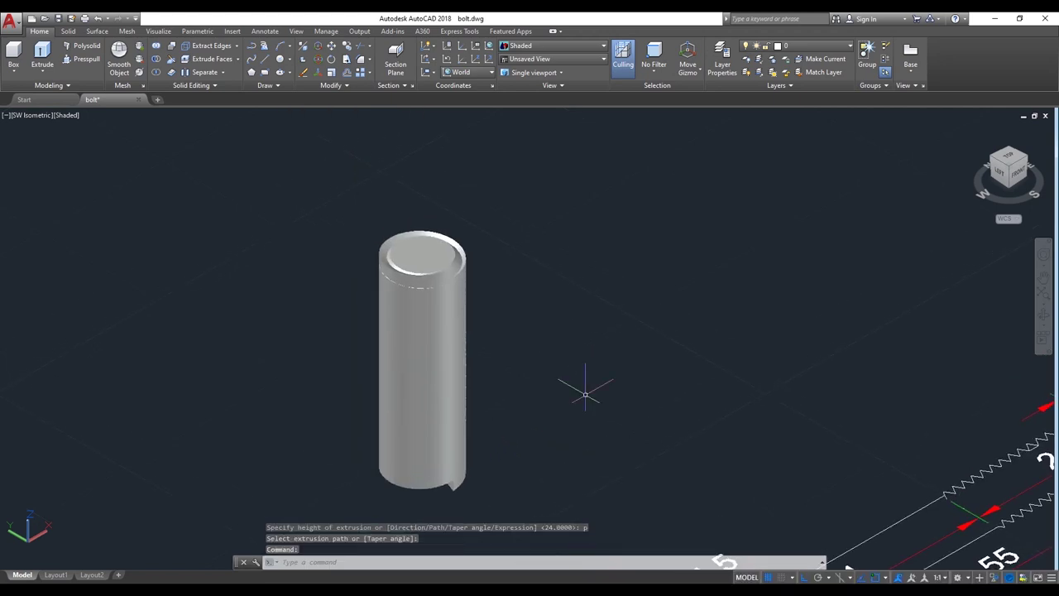
# - Subtract the thread solid from the threaded cylinder to cut helical threads
pyautogui.write('Su')
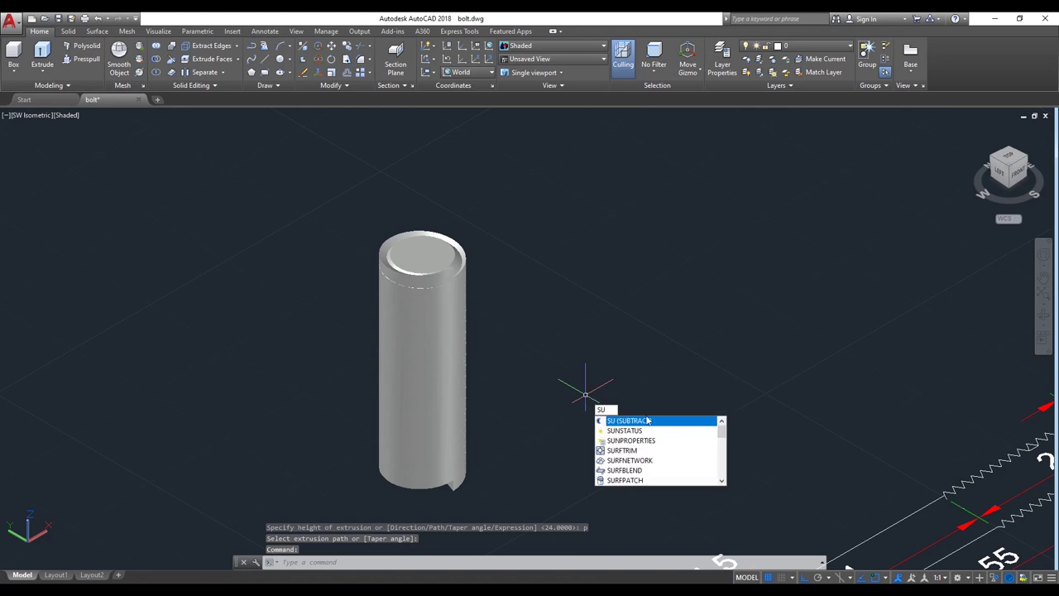
pyautogui.click(648, 421)
pyautogui.scroll(3, 455, 271)
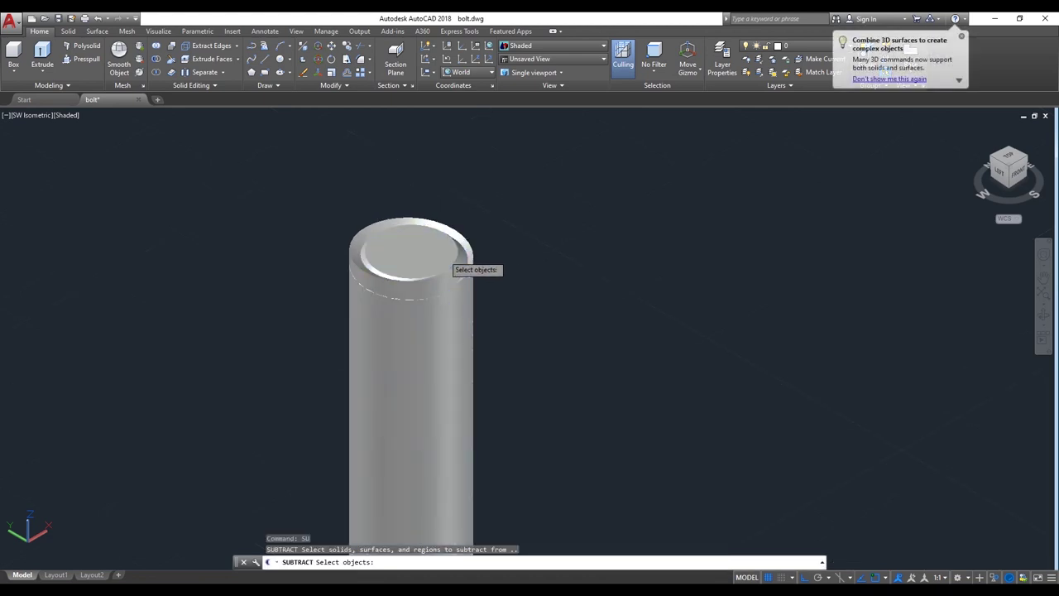
pyautogui.click(468, 269)
pyautogui.press('Return')
pyautogui.click(441, 280)
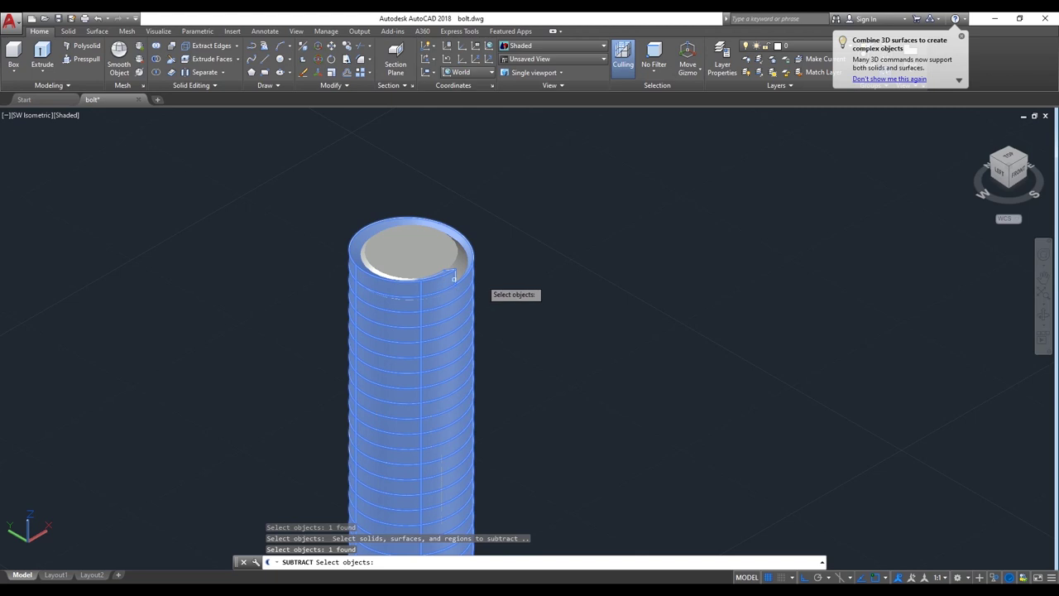
pyautogui.press('Return')
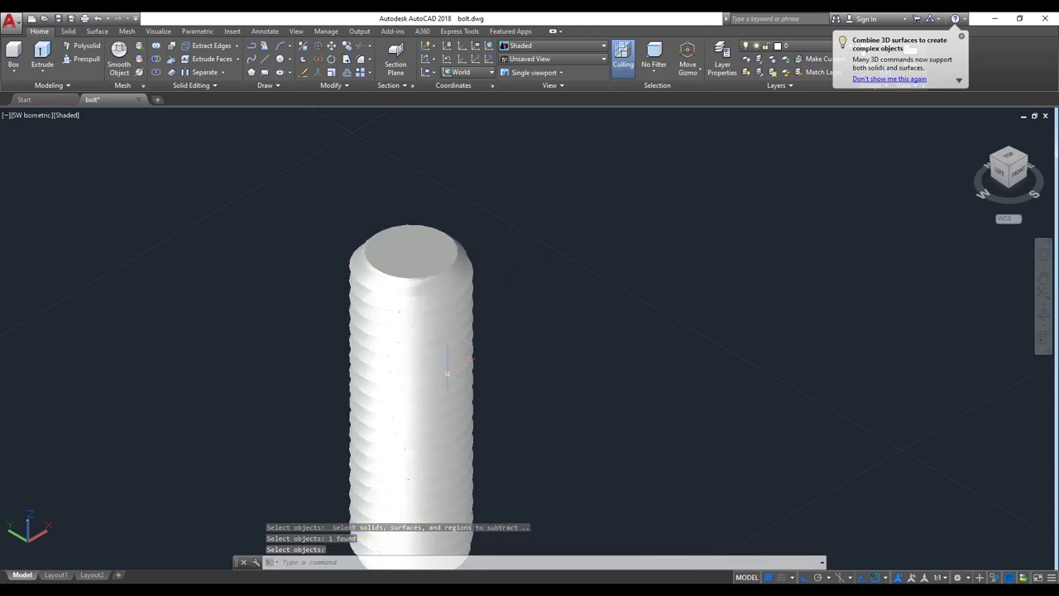
pyautogui.scroll(2, 448, 373)
pyautogui.click(1044, 315)
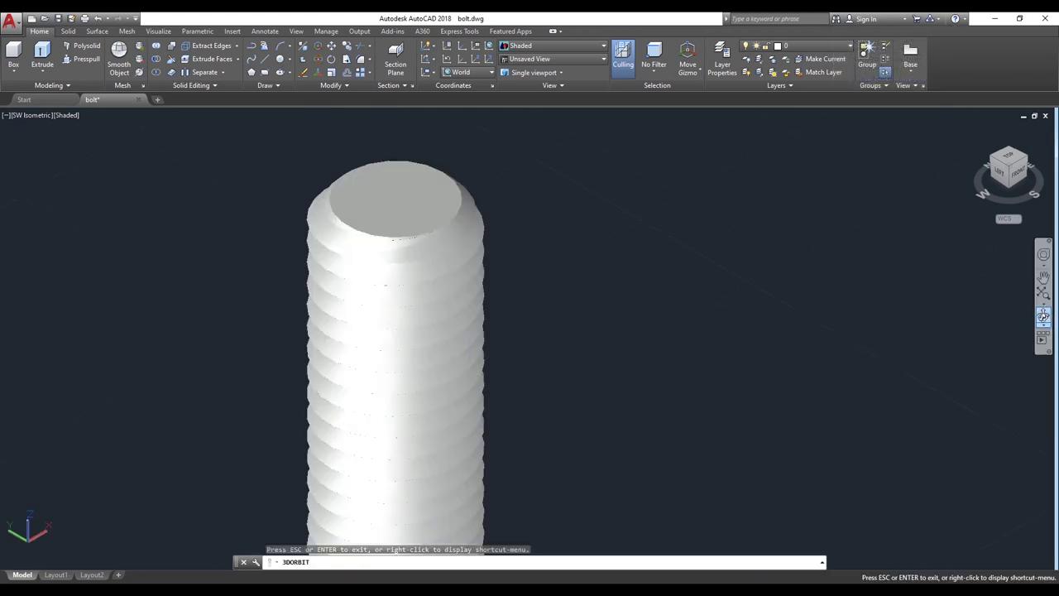
pyautogui.moveTo(460, 399)
pyautogui.mouseDown()
pyautogui.moveTo(412, 312)
pyautogui.moveTo(787, 340)
pyautogui.moveTo(657, 326)
pyautogui.mouseUp()
pyautogui.scroll(-3, 658, 327)
pyautogui.scroll(1, 658, 327)
pyautogui.scroll(2, 588, 336)
pyautogui.scroll(2, 556, 348)
pyautogui.moveTo(505, 365)
pyautogui.mouseDown()
pyautogui.moveTo(323, 361)
pyautogui.moveTo(273, 373)
pyautogui.moveTo(278, 407)
pyautogui.moveTo(762, 409)
pyautogui.moveTo(618, 404)
pyautogui.moveTo(508, 421)
pyautogui.moveTo(489, 472)
pyautogui.moveTo(504, 433)
pyautogui.moveTo(496, 385)
pyautogui.moveTo(426, 372)
pyautogui.moveTo(342, 378)
pyautogui.moveTo(307, 395)
pyautogui.moveTo(365, 370)
pyautogui.moveTo(411, 386)
pyautogui.mouseUp()
pyautogui.rightClick(730, 212)
pyautogui.click(755, 219)
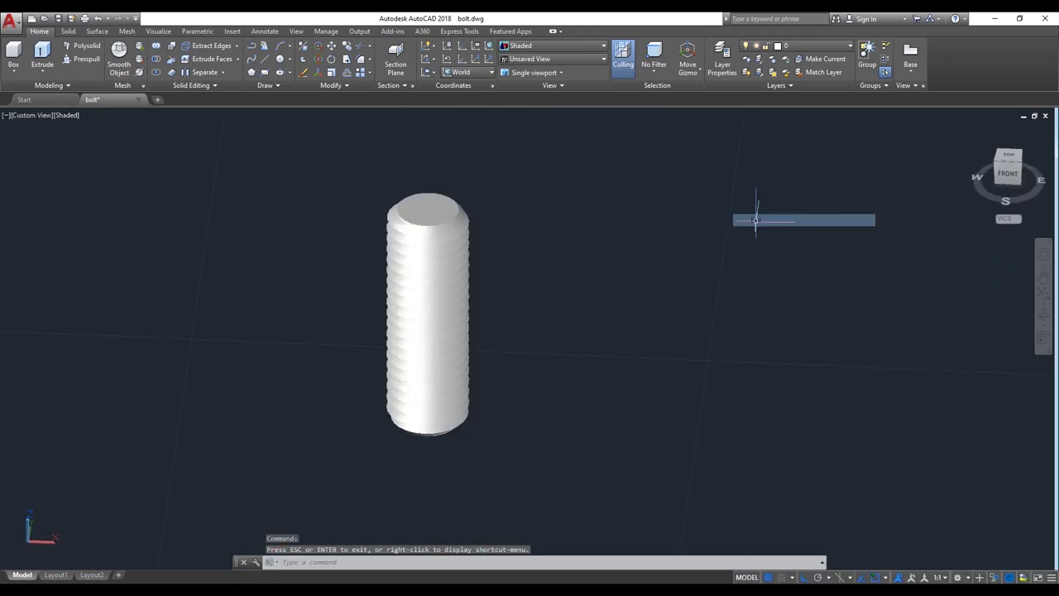
pyautogui.click(999, 165)
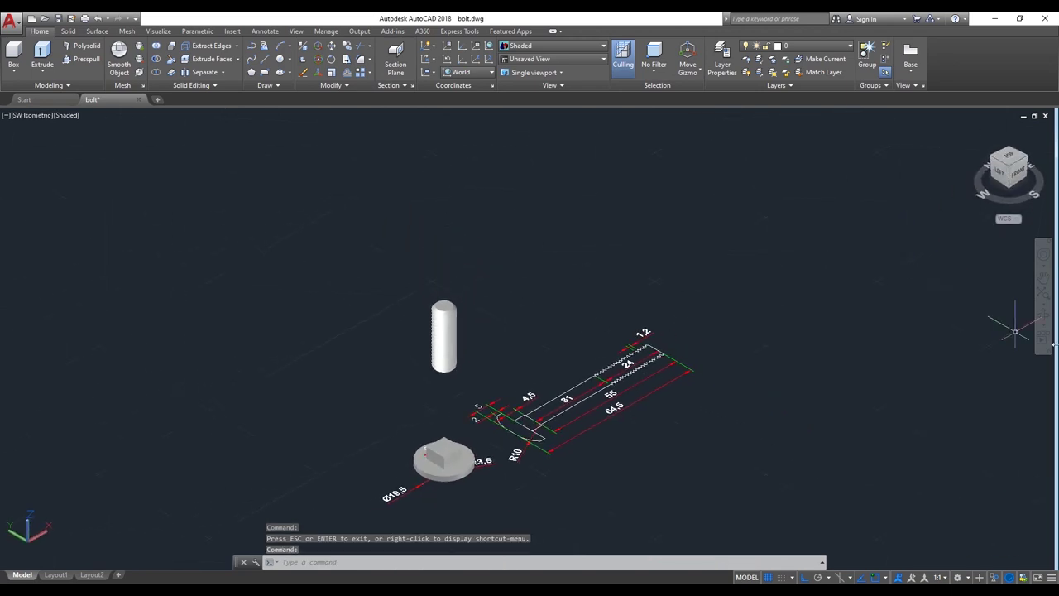
# - End object isolation so the hidden head and shank reappear, and zoom in
pyautogui.click(996, 577)
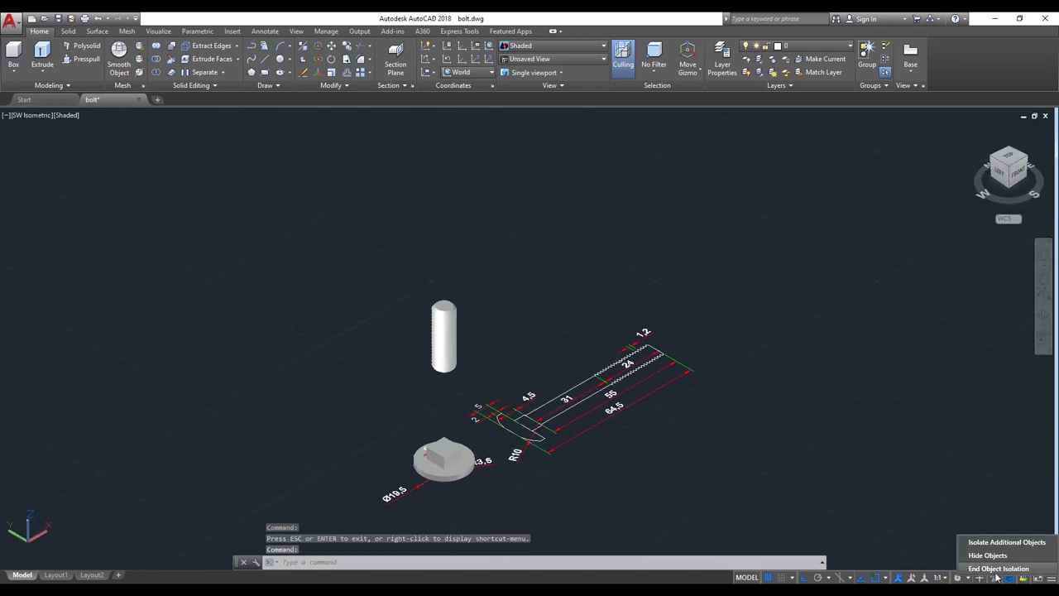
pyautogui.click(997, 569)
pyautogui.scroll(1, 403, 365)
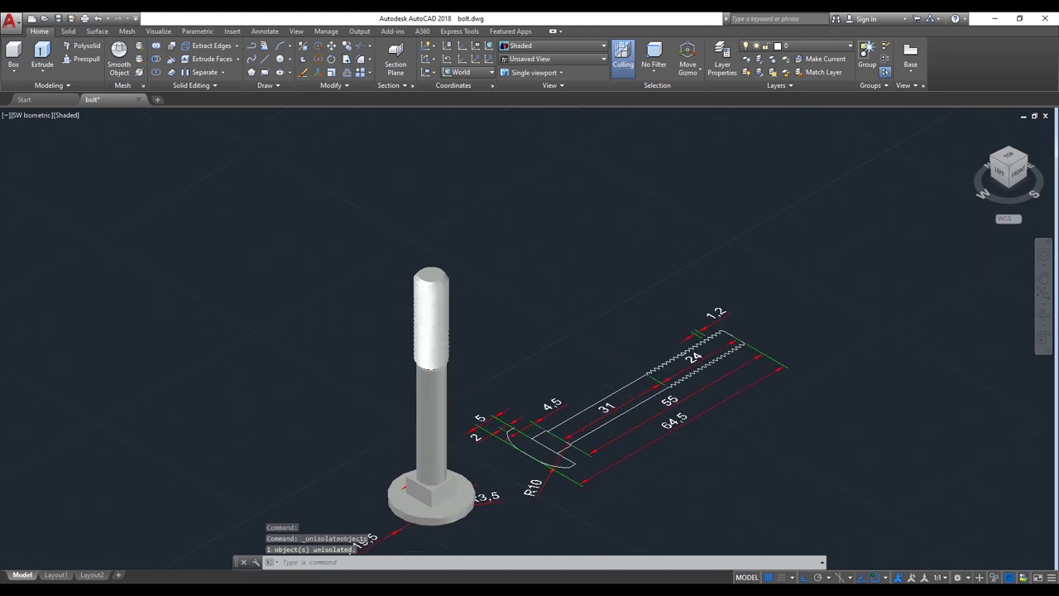
pyautogui.scroll(1, 447, 363)
pyautogui.scroll(2, 417, 367)
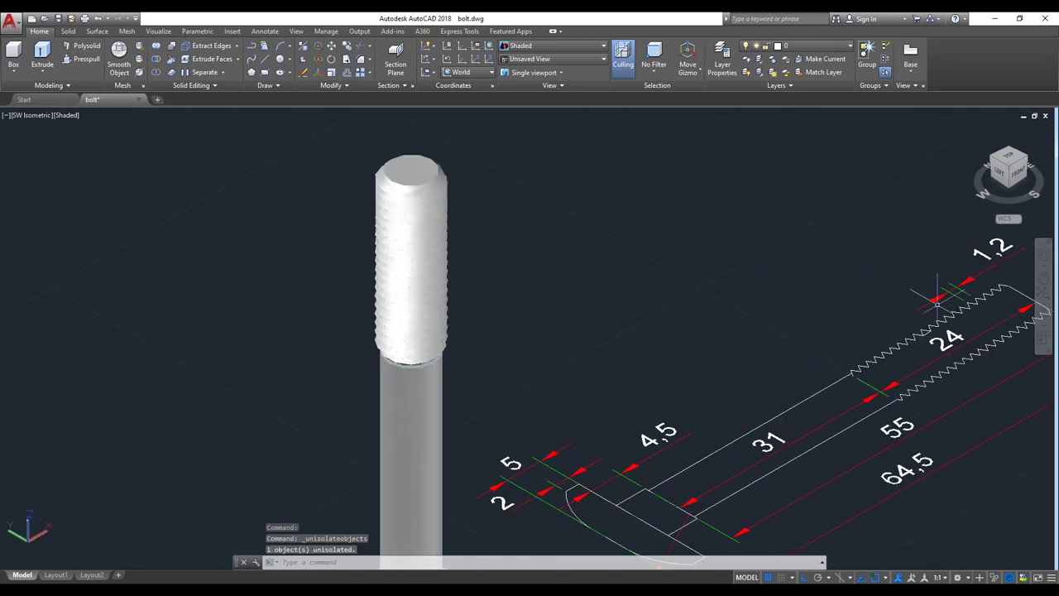
# - Orbit and zoom around the whole bolt to inspect its threaded top end
pyautogui.click(1043, 316)
pyautogui.scroll(-3, 632, 343)
pyautogui.moveTo(631, 331)
pyautogui.mouseDown()
pyautogui.moveTo(478, 216)
pyautogui.moveTo(494, 241)
pyautogui.mouseUp()
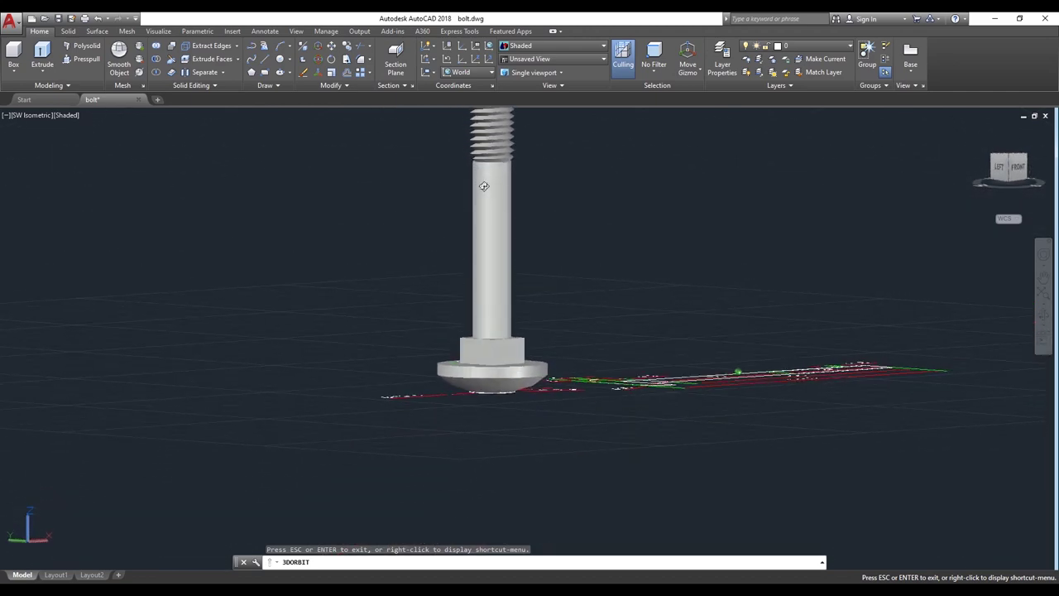
pyautogui.moveTo(493, 241); pyautogui.dragTo(547, 326, button='middle')
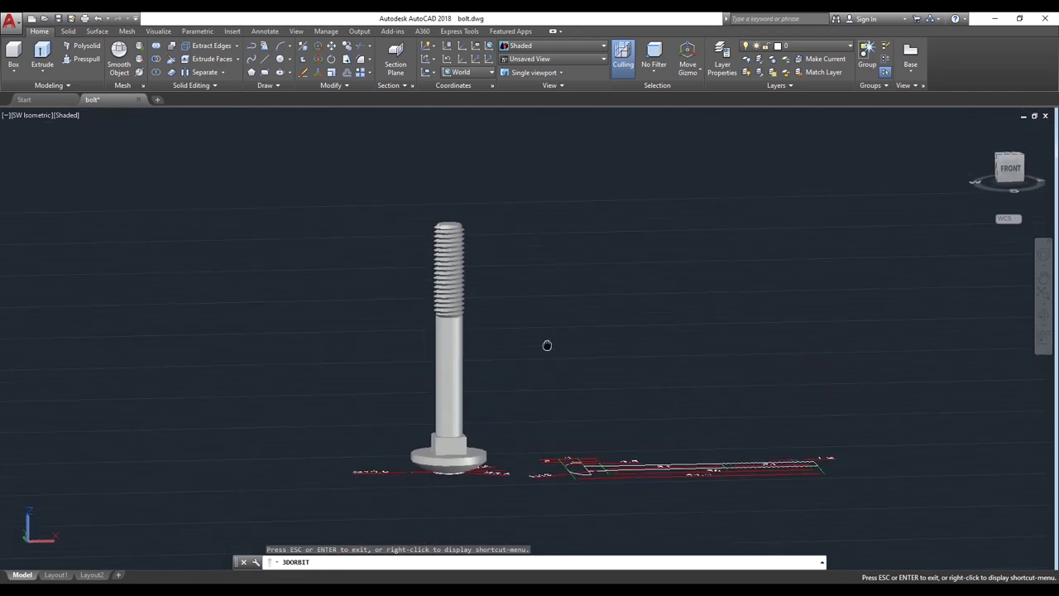
pyautogui.scroll(3, 459, 286)
pyautogui.scroll(3, 459, 287)
pyautogui.moveTo(459, 286)
pyautogui.mouseDown()
pyautogui.moveTo(298, 302)
pyautogui.moveTo(555, 303)
pyautogui.moveTo(804, 336)
pyautogui.moveTo(497, 308)
pyautogui.moveTo(483, 324)
pyautogui.moveTo(489, 305)
pyautogui.mouseUp()
pyautogui.scroll(1, 435, 308)
pyautogui.scroll(3, 436, 308)
pyautogui.scroll(2, 446, 318)
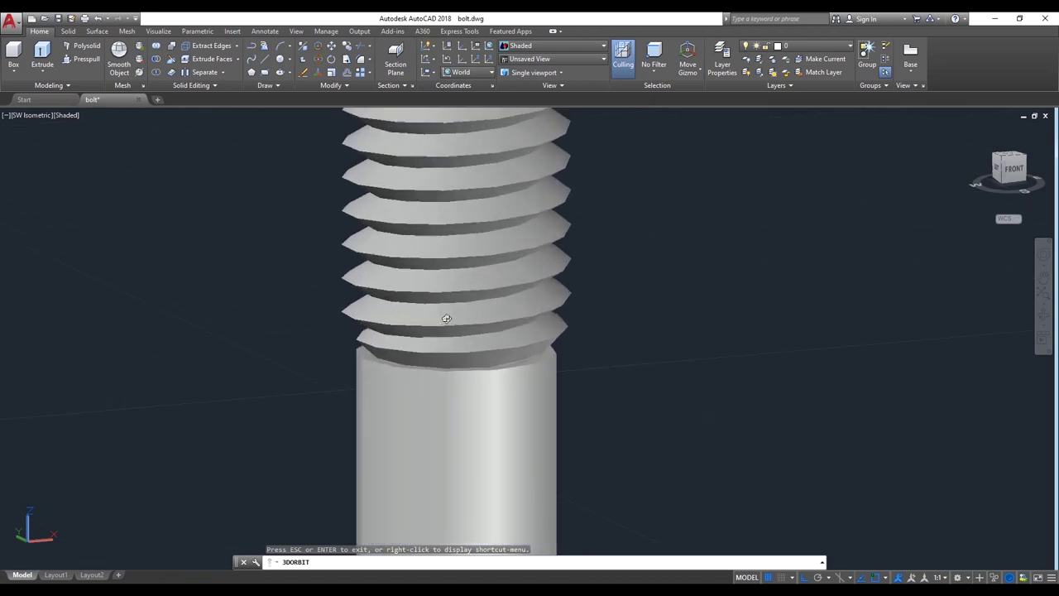
pyautogui.moveTo(523, 355)
pyautogui.mouseDown()
pyautogui.moveTo(539, 320)
pyautogui.moveTo(263, 335)
pyautogui.moveTo(326, 331)
pyautogui.moveTo(613, 362)
pyautogui.moveTo(624, 383)
pyautogui.mouseUp()
pyautogui.rightClick(650, 271)
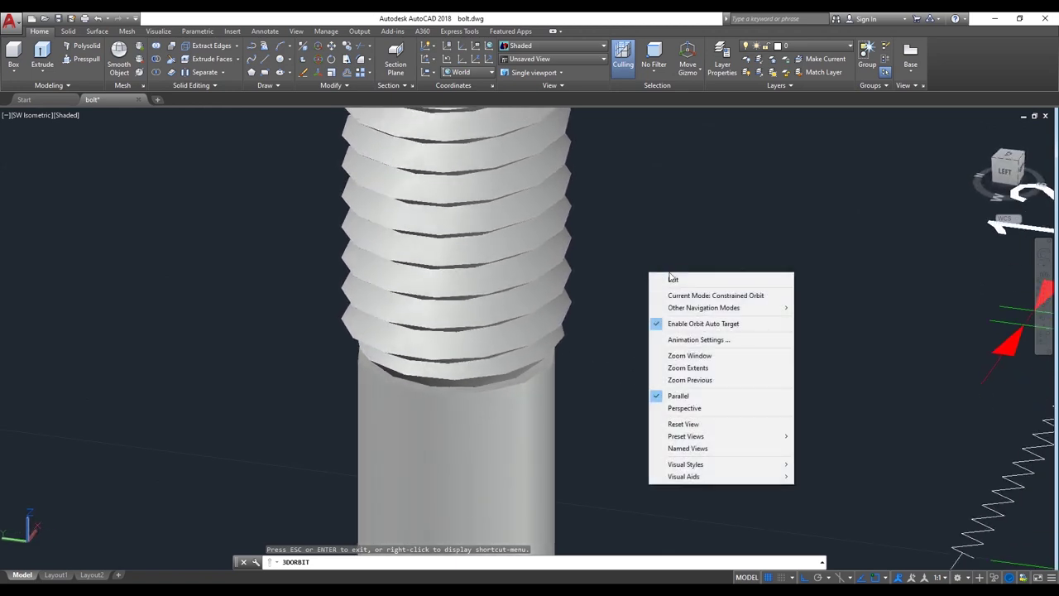
pyautogui.click(673, 279)
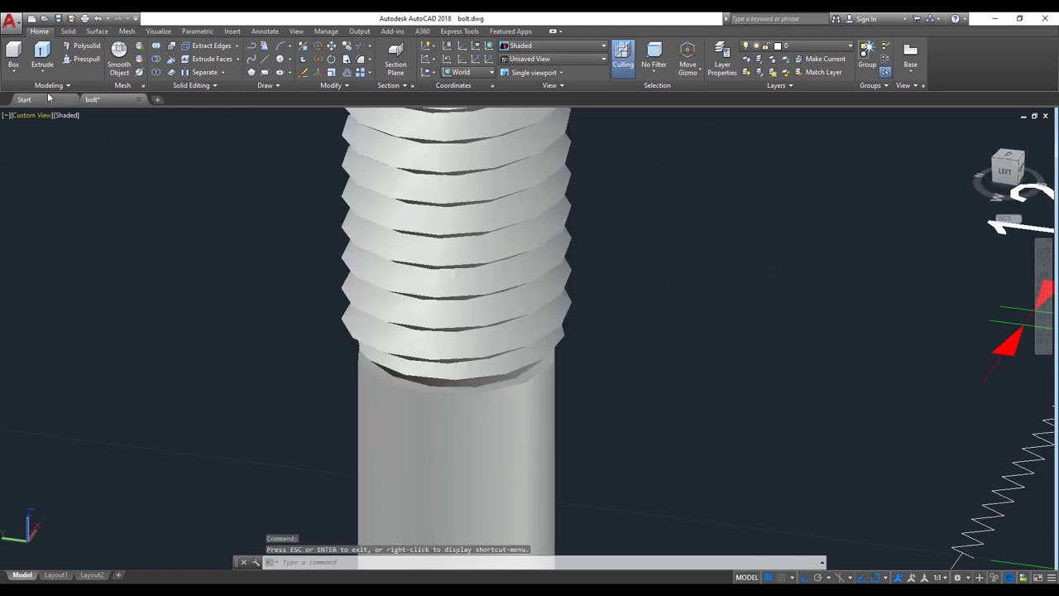
pyautogui.click(83, 61)
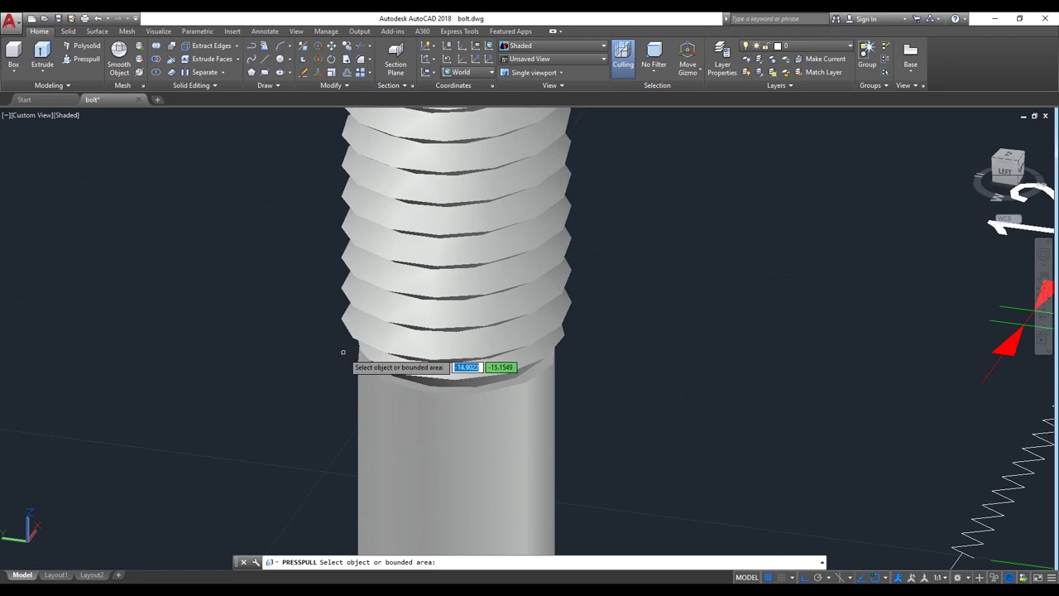
pyautogui.click(442, 390)
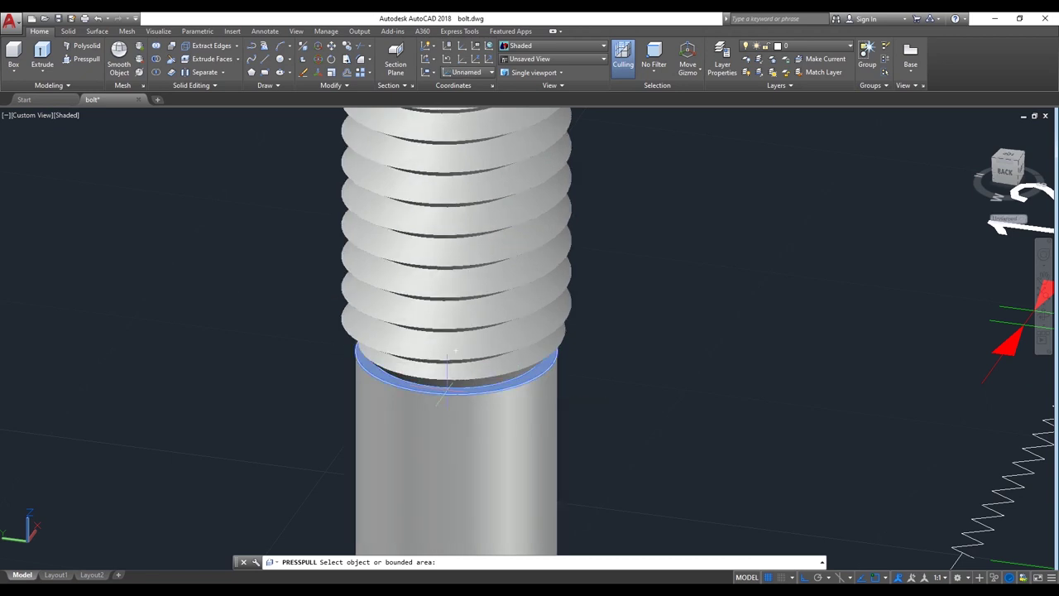
pyautogui.click(448, 374)
pyautogui.scroll(1, 448, 374)
pyautogui.scroll(4, 449, 369)
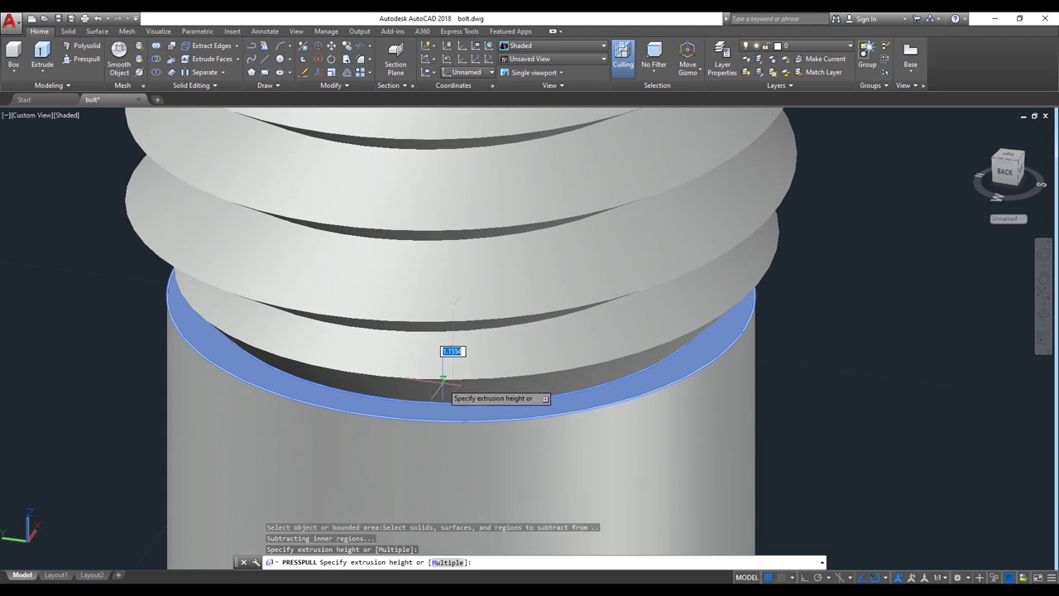
pyautogui.write('1')
pyautogui.press('Return')
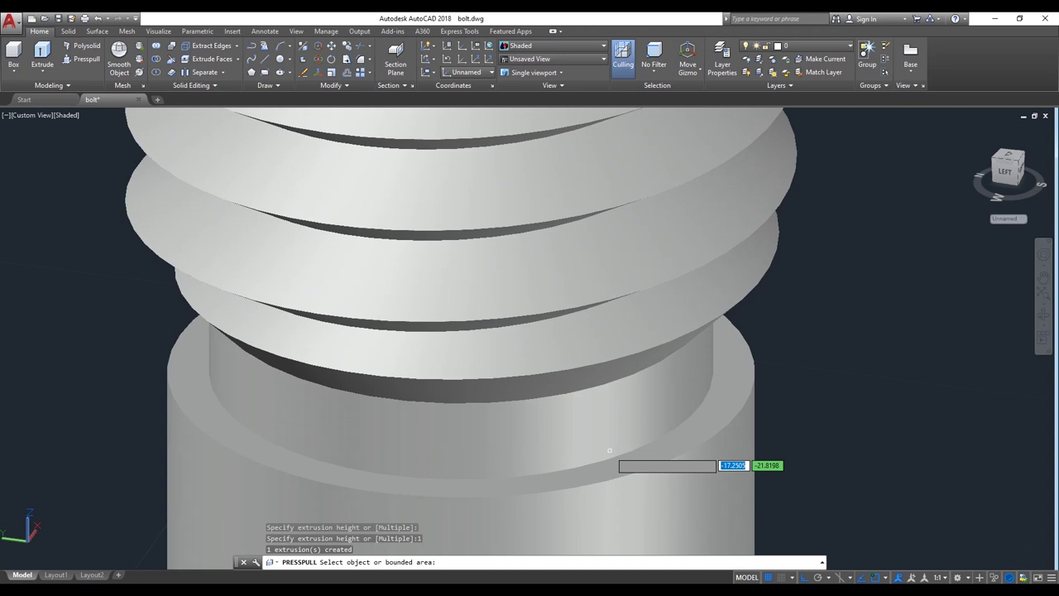
pyautogui.write('u')
pyautogui.press('Return')
pyautogui.press('Return')
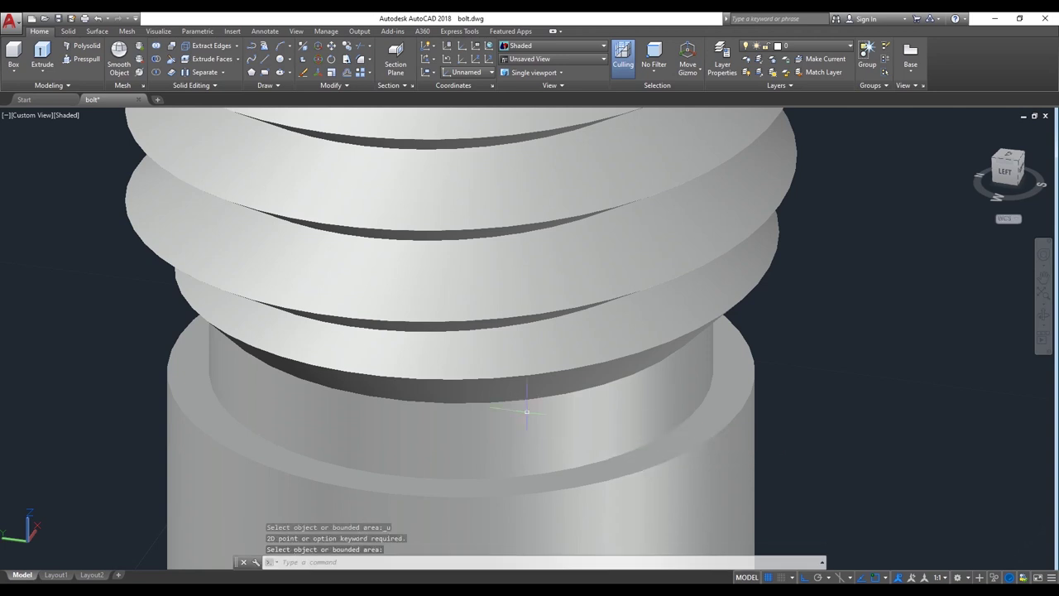
pyautogui.hotkey('ctrl', 'z')
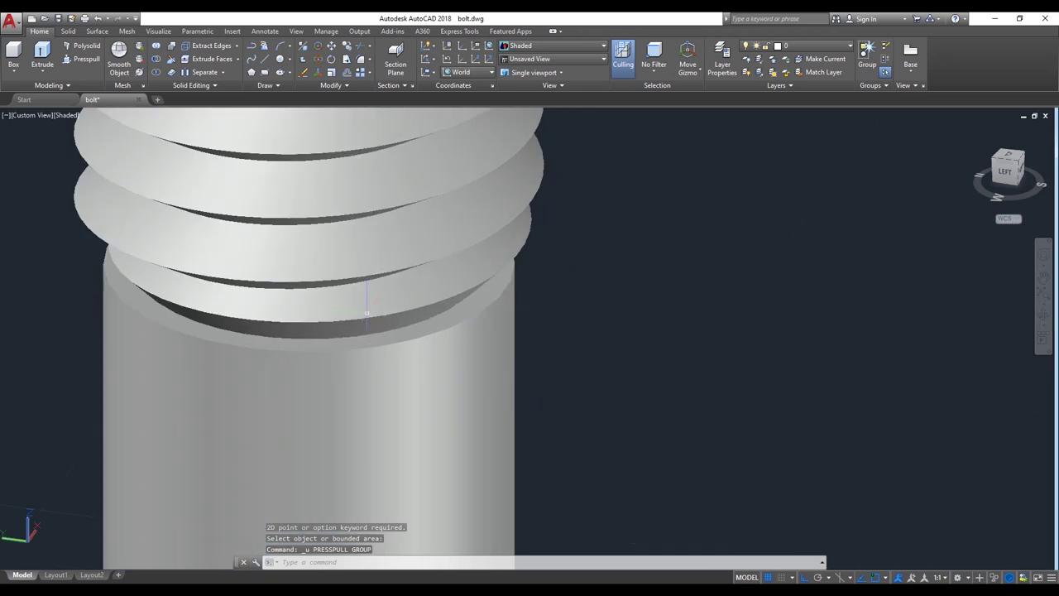
# - Hide the thread solid and press-pull the plain cylinder's top face up by 1
pyautogui.click(368, 314)
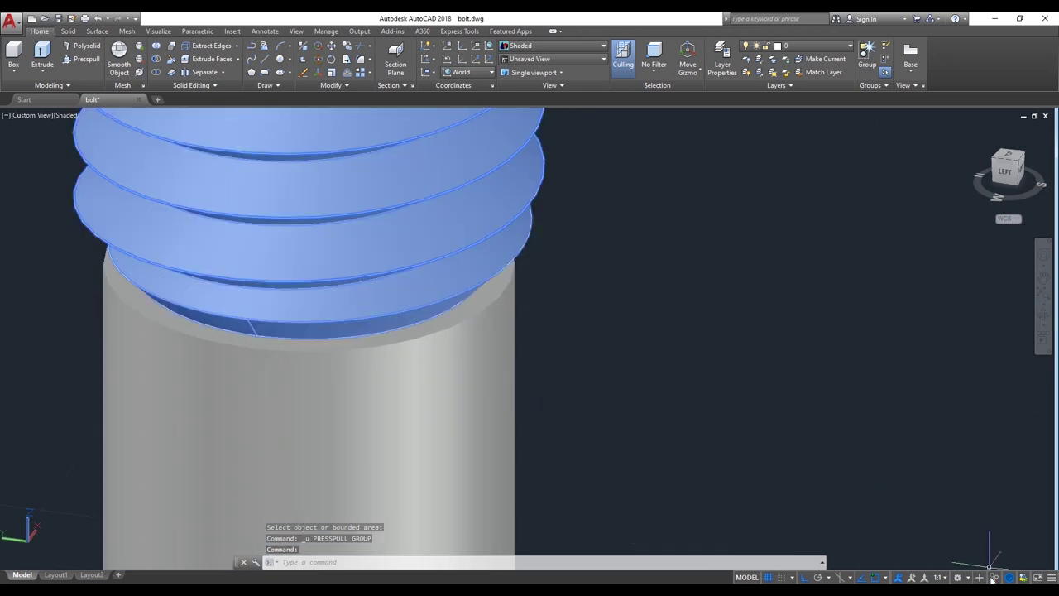
pyautogui.click(1009, 577)
pyautogui.click(960, 542)
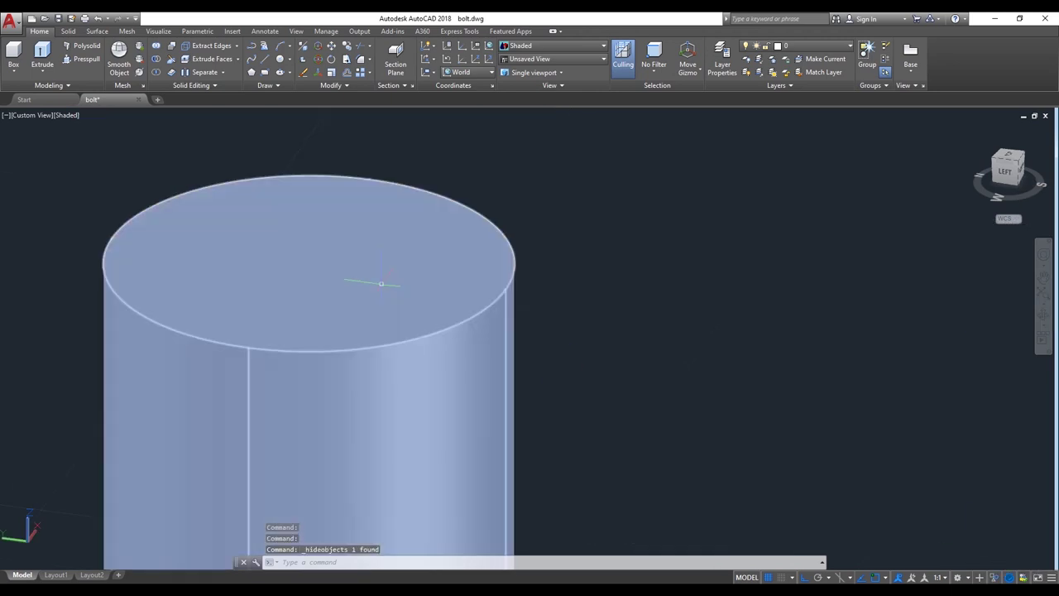
pyautogui.click(77, 61)
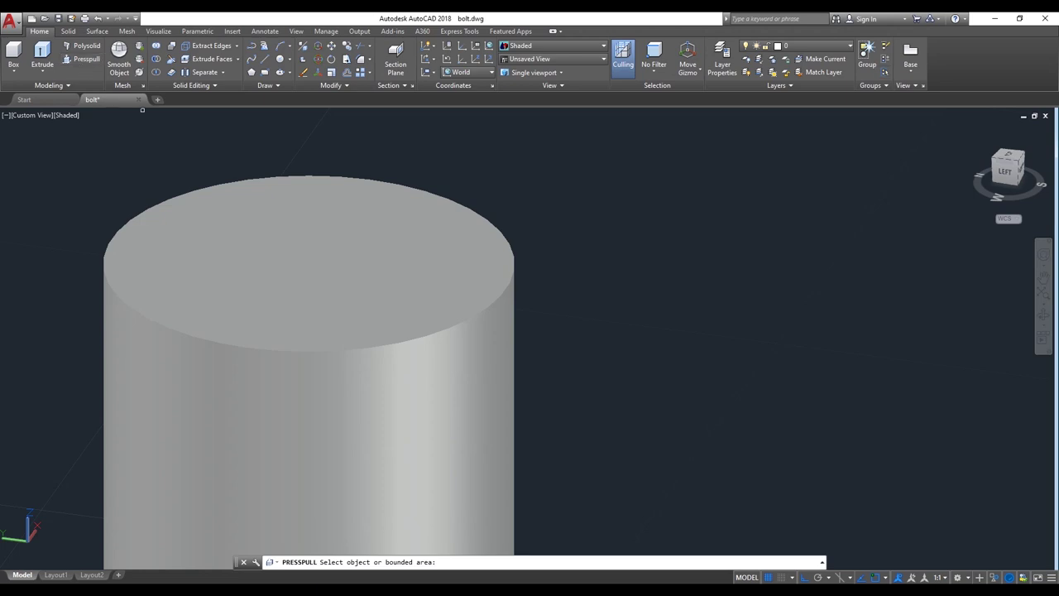
pyautogui.click(274, 247)
pyautogui.write('1')
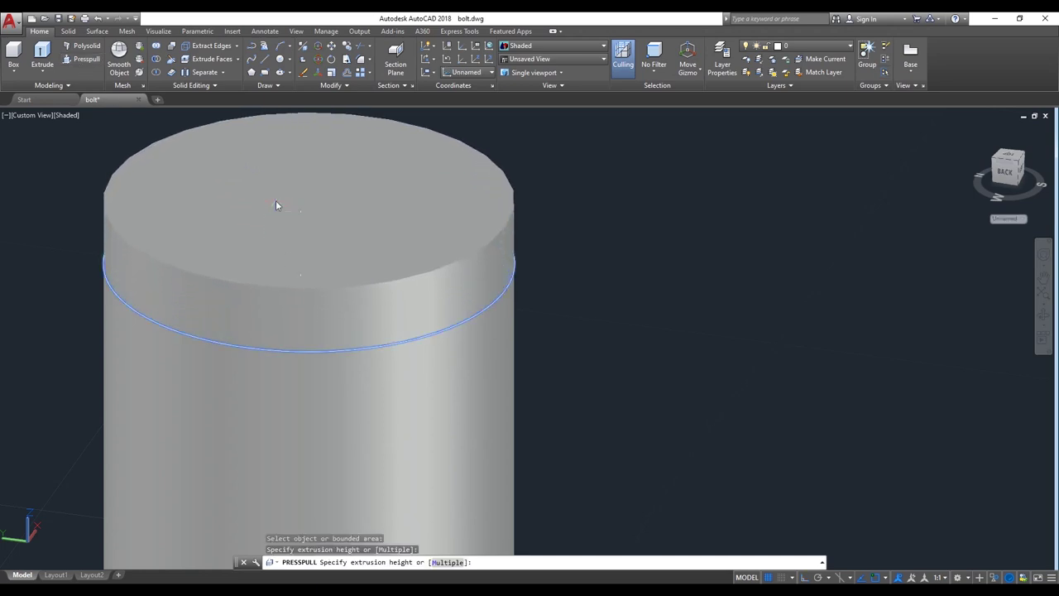
pyautogui.press('Return')
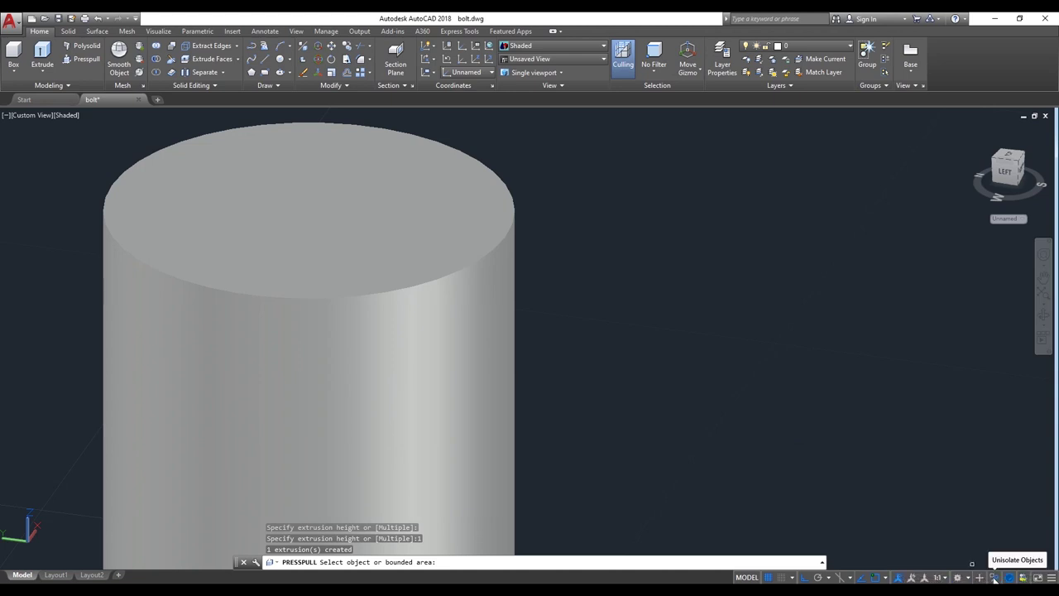
# - Show the threads again and orbit to inspect where they join the shank
pyautogui.click(994, 578)
pyautogui.click(998, 570)
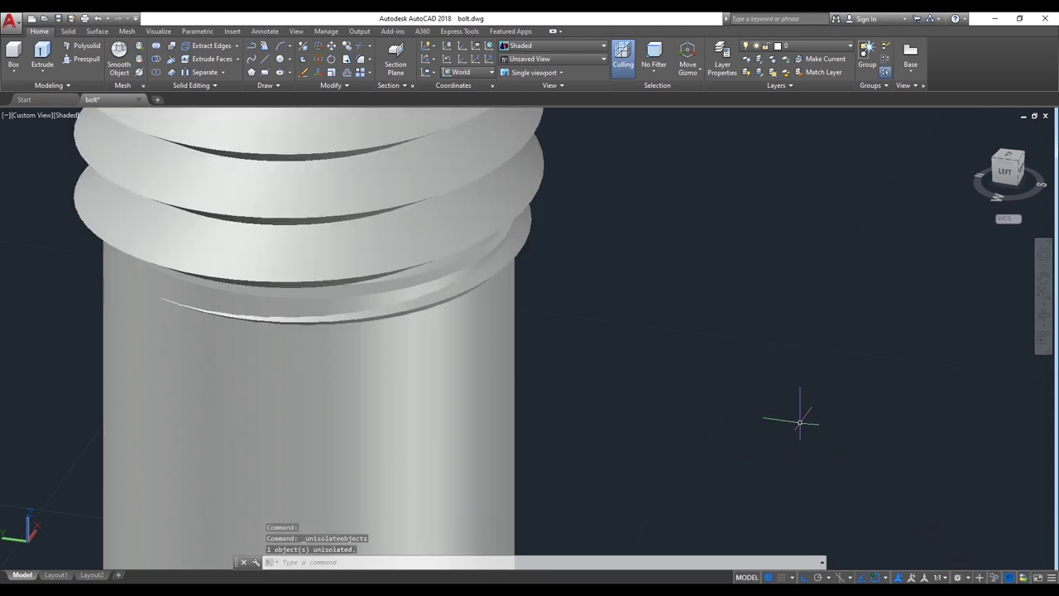
pyautogui.click(1045, 322)
pyautogui.moveTo(730, 350)
pyautogui.mouseDown()
pyautogui.moveTo(669, 298)
pyautogui.moveTo(613, 286)
pyautogui.moveTo(499, 284)
pyautogui.moveTo(386, 305)
pyautogui.moveTo(763, 300)
pyautogui.moveTo(651, 300)
pyautogui.moveTo(651, 267)
pyautogui.mouseUp()
pyautogui.rightClick(650, 267)
pyautogui.click(676, 275)
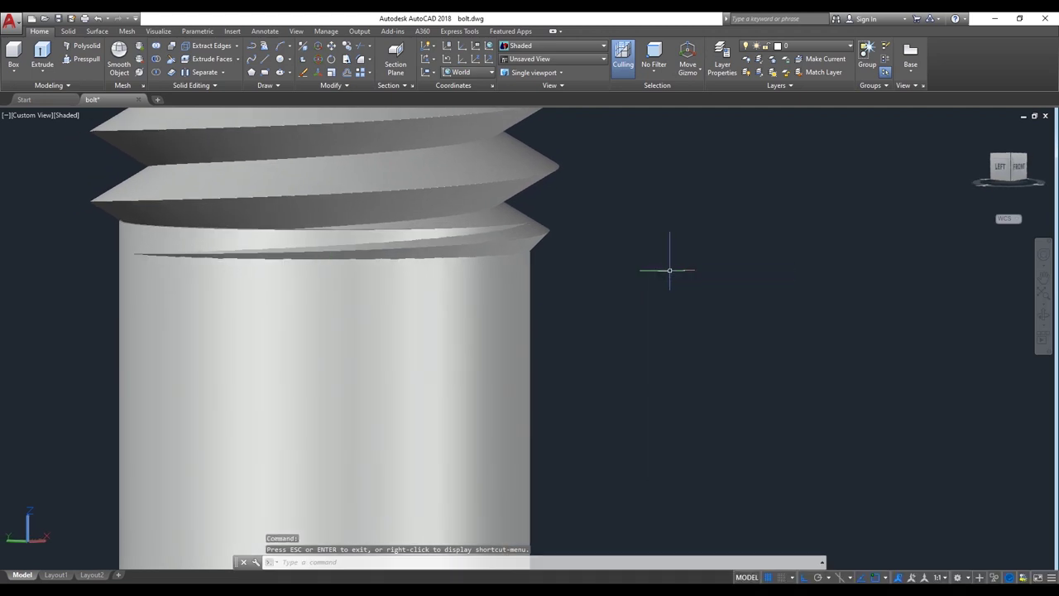
# - Undo the 1-unit shank extension and return to the SW Isometric view
pyautogui.hotkey('ctrl', 'z')
pyautogui.hotkey('ctrl', 'z')
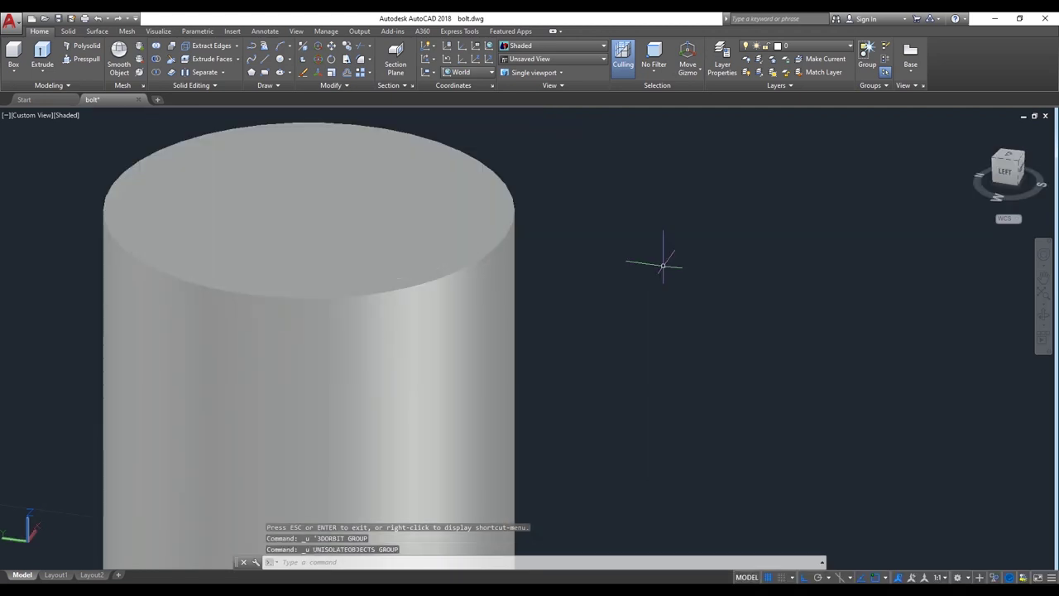
pyautogui.hotkey('ctrl', 'z')
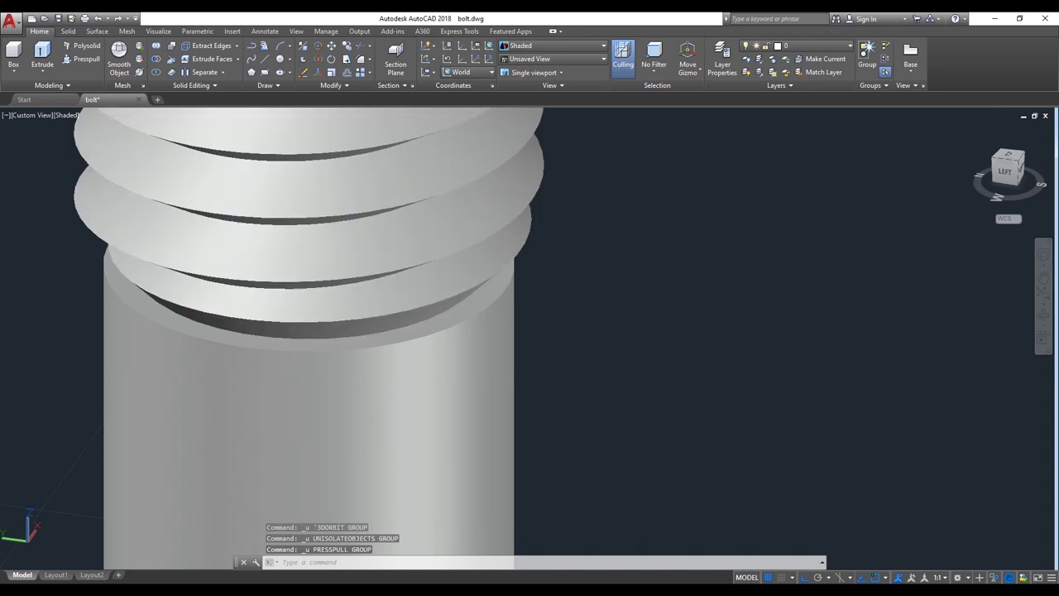
pyautogui.click(1017, 168)
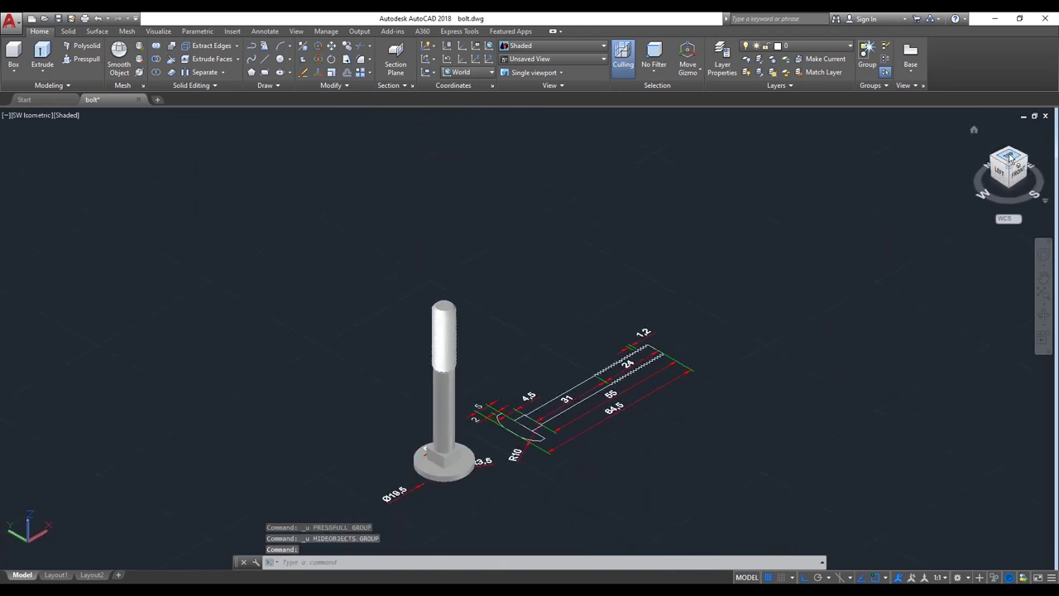
# - Switch to Top view and zoom in on the 2D bolt profile
pyautogui.click(1007, 158)
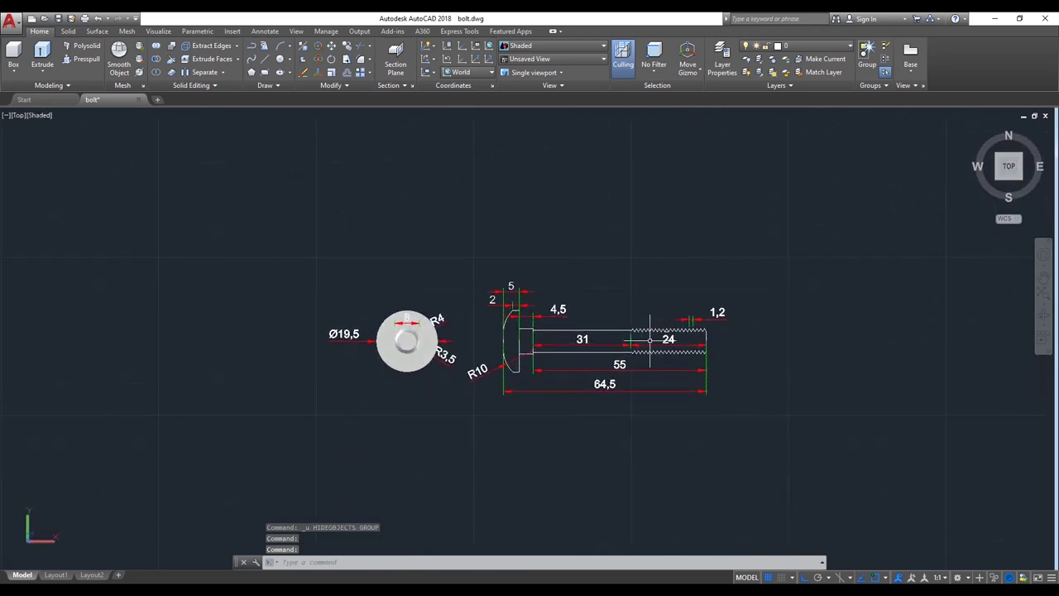
pyautogui.scroll(3, 649, 339)
pyautogui.scroll(2, 629, 356)
pyautogui.scroll(3, 608, 365)
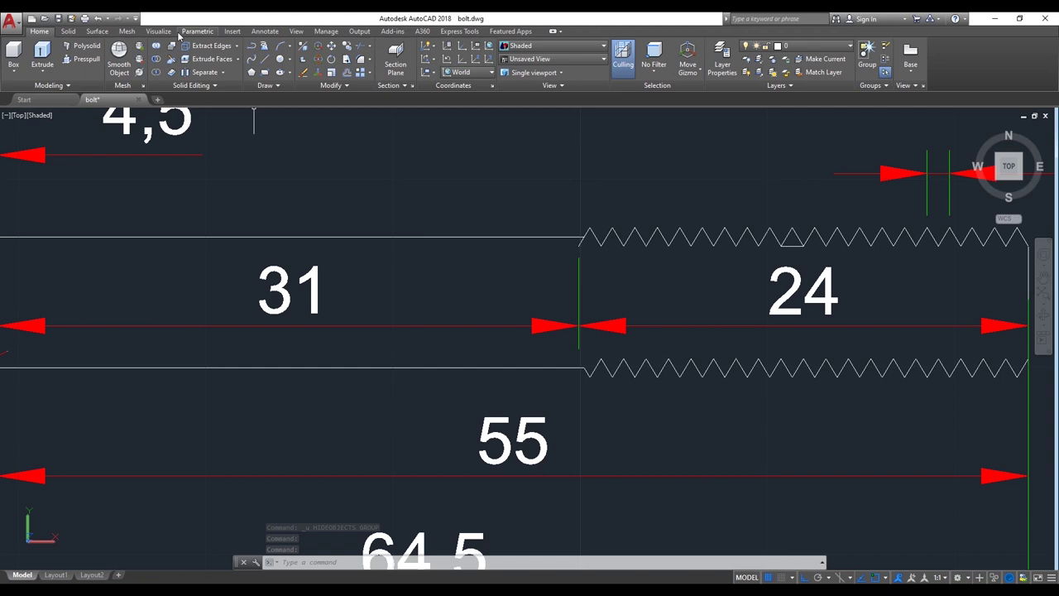
# - Add a 31,3 linear dimension from the shank start to the thread start, below the 31
pyautogui.click(256, 32)
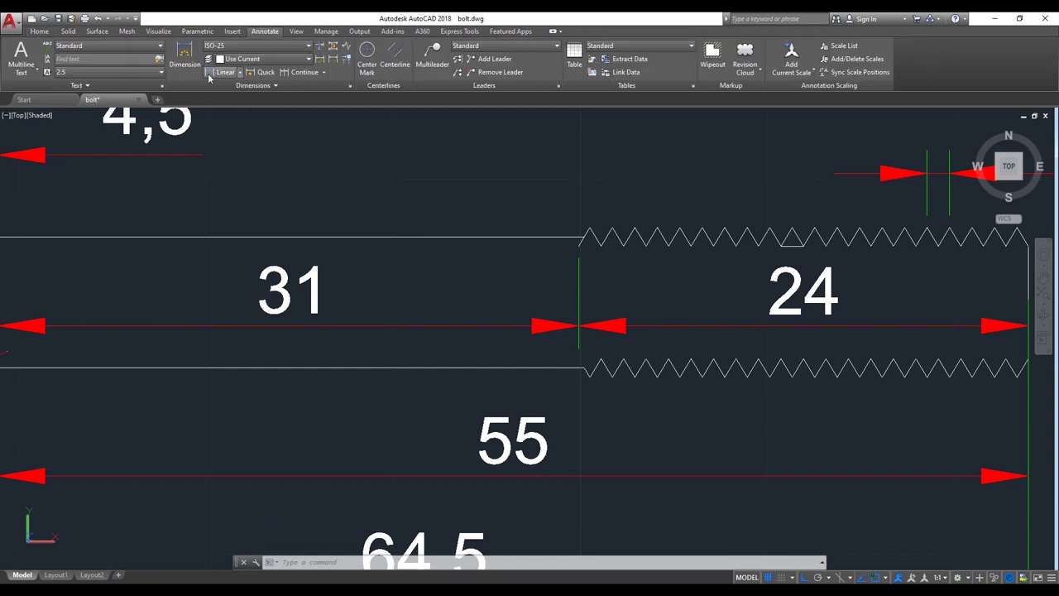
pyautogui.click(224, 72)
pyautogui.scroll(-1, 248, 166)
pyautogui.scroll(1, 149, 281)
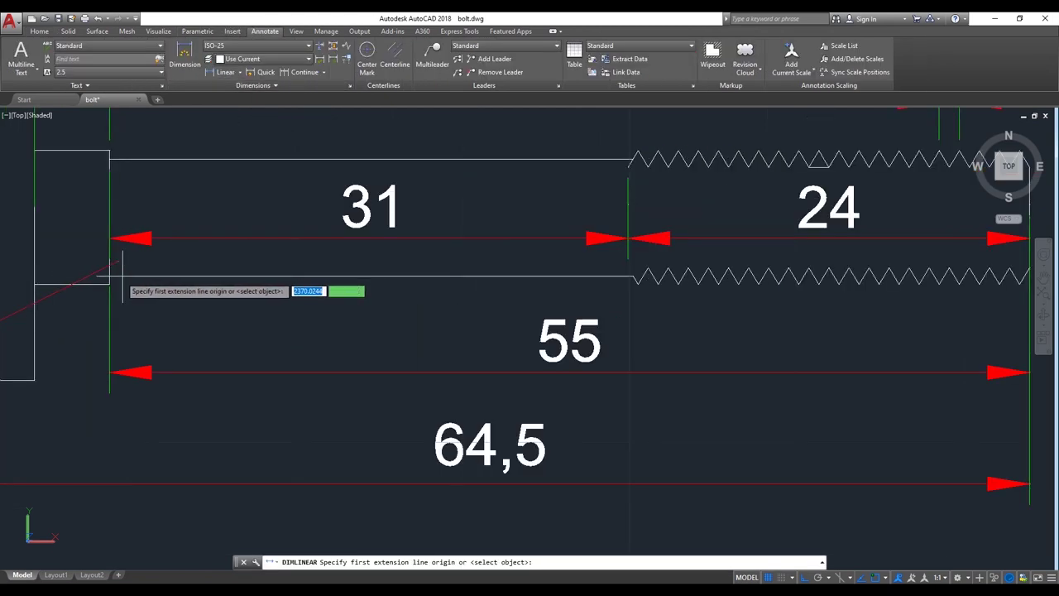
pyautogui.scroll(2, 110, 273)
pyautogui.click(105, 275)
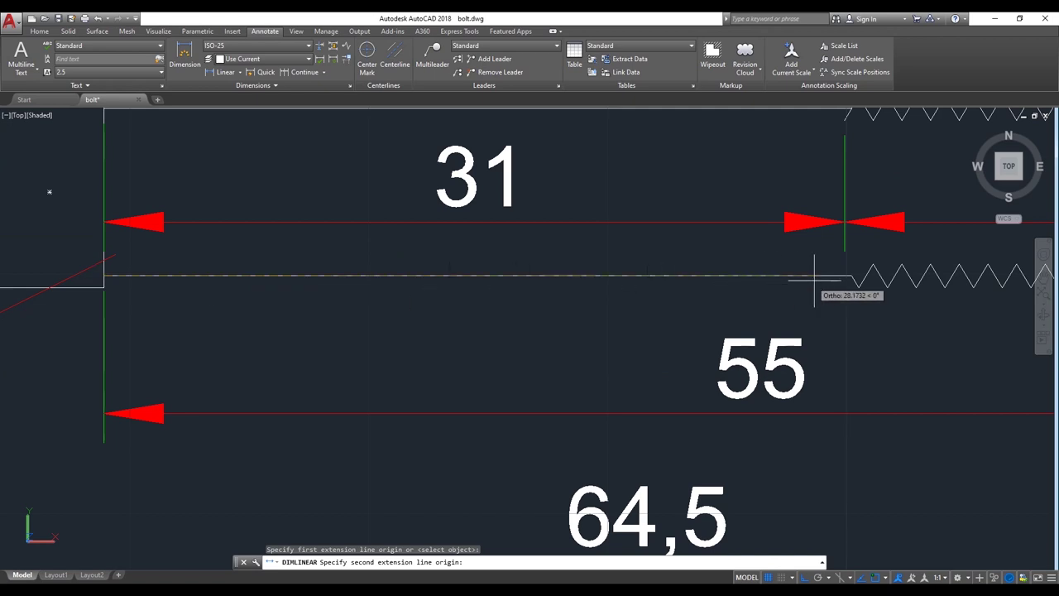
pyautogui.click(853, 277)
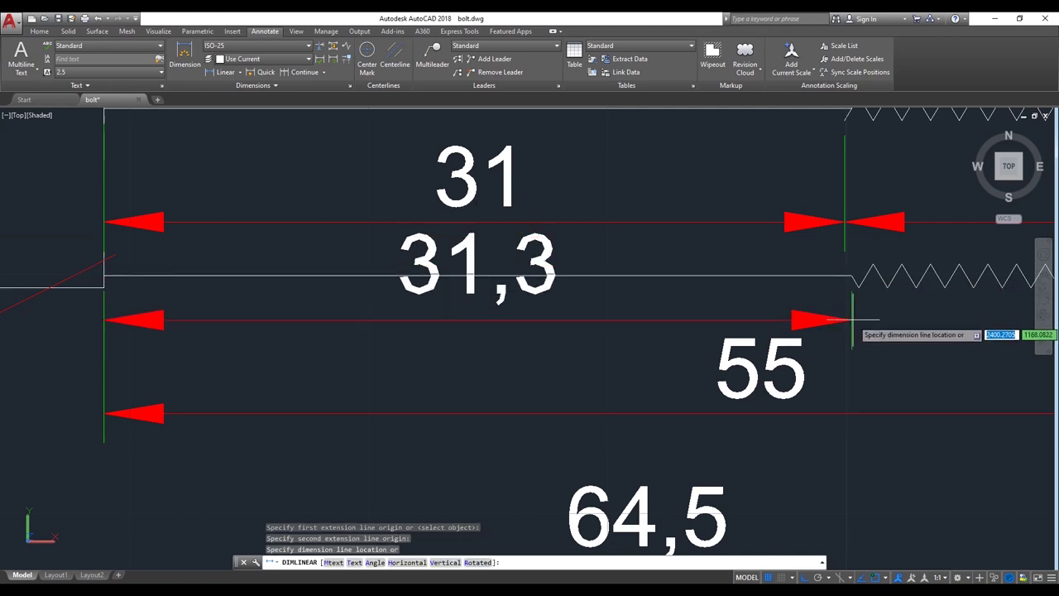
pyautogui.click(853, 313)
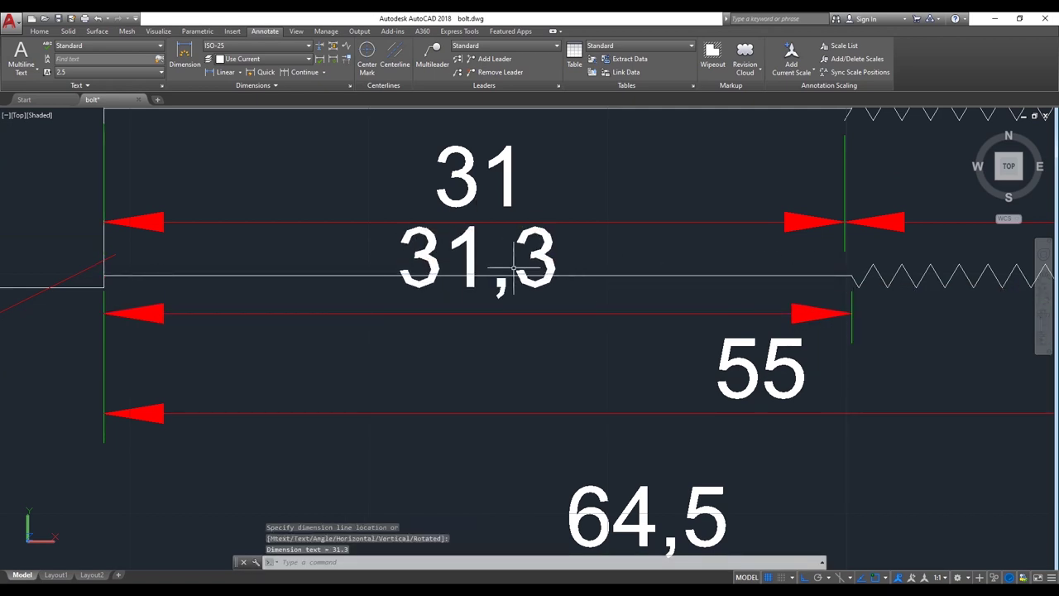
pyautogui.scroll(-2, 508, 265)
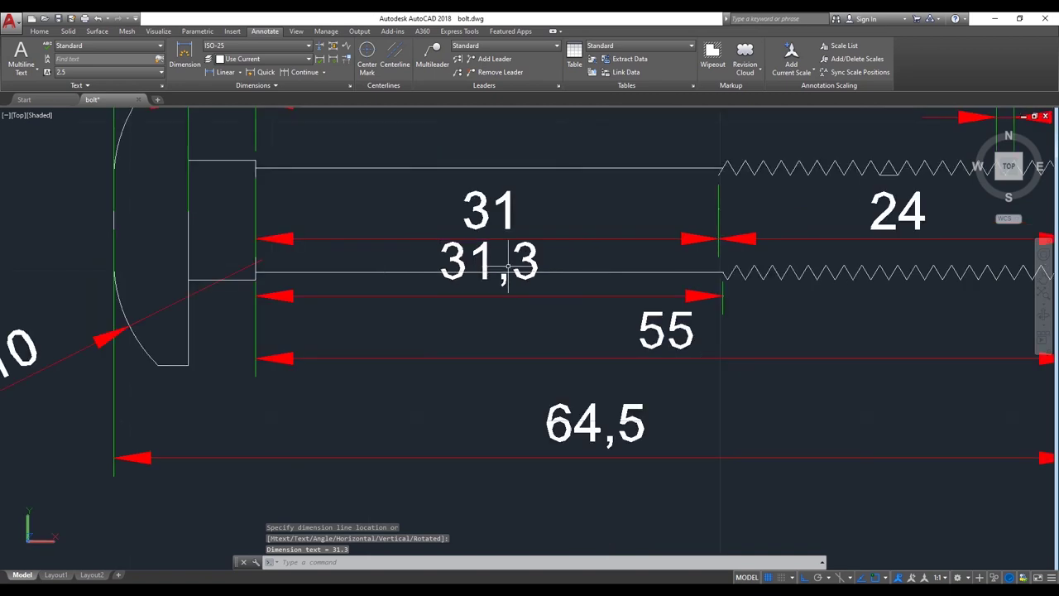
# - Return to the SW Isometric 3D view and zoom in
pyautogui.click(998, 184)
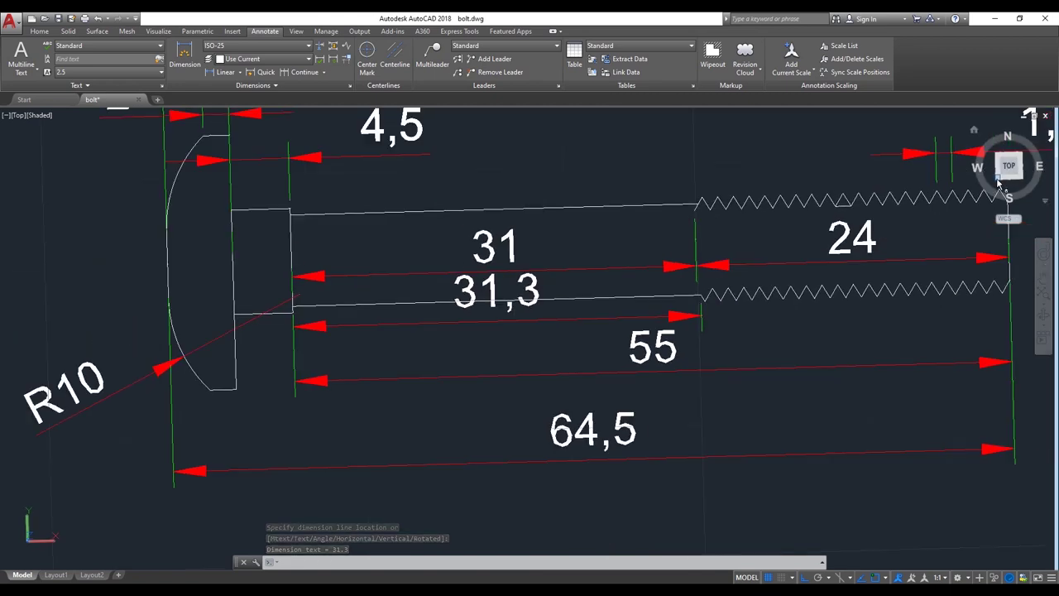
pyautogui.scroll(3, 497, 364)
pyautogui.scroll(2, 475, 364)
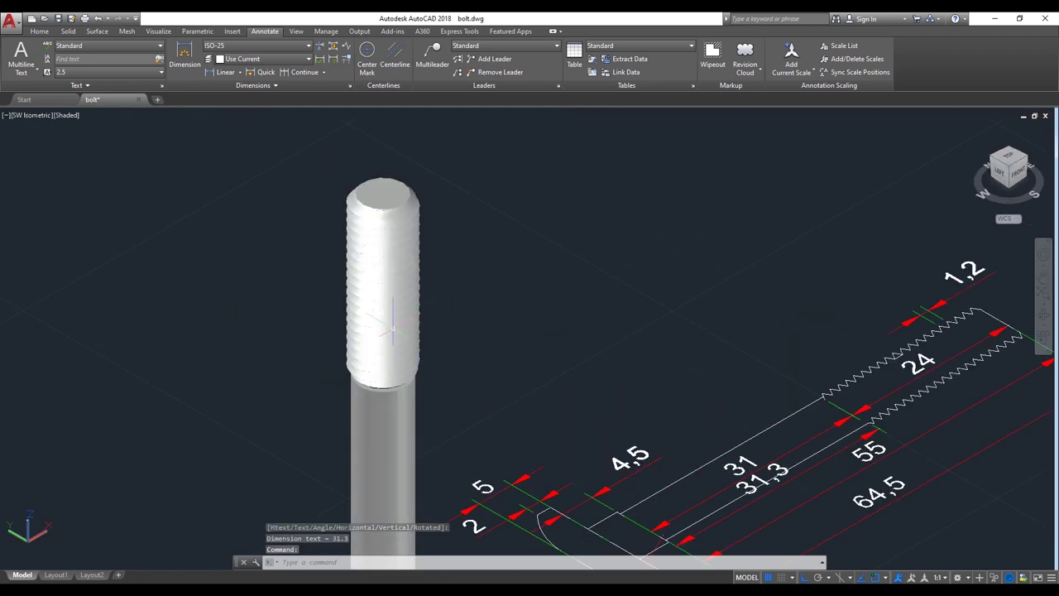
# - Hide the threaded solid and press-pull the plain cylinder's top face up by 0.3
pyautogui.click(393, 329)
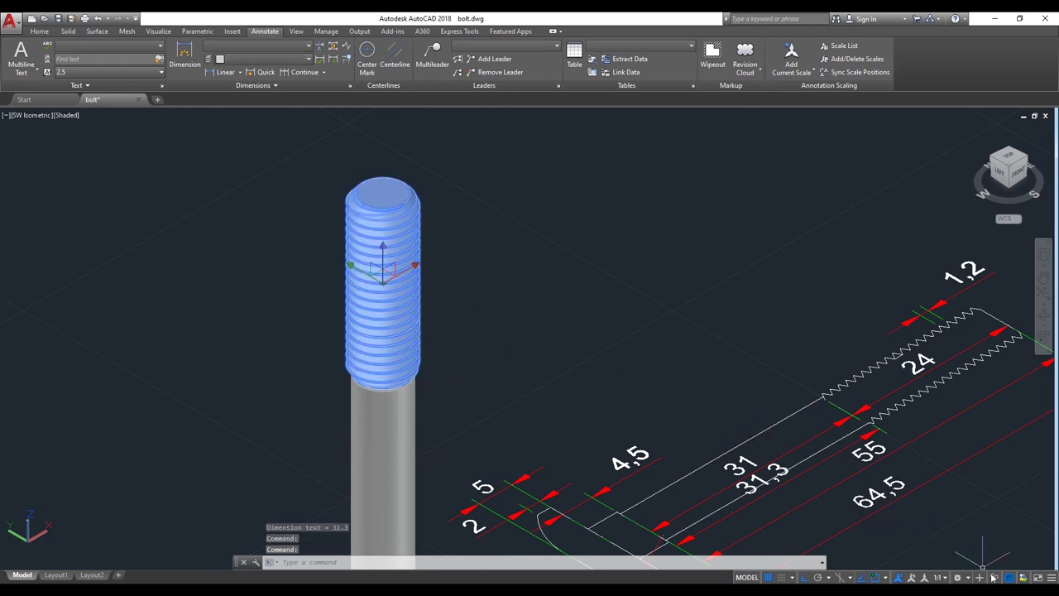
pyautogui.click(1018, 568)
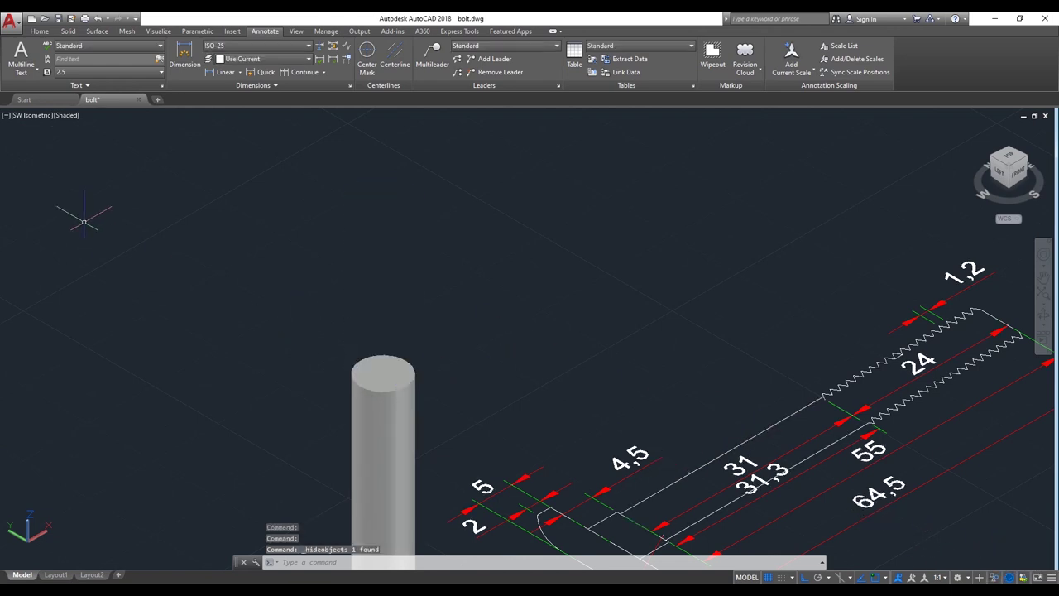
pyautogui.click(37, 33)
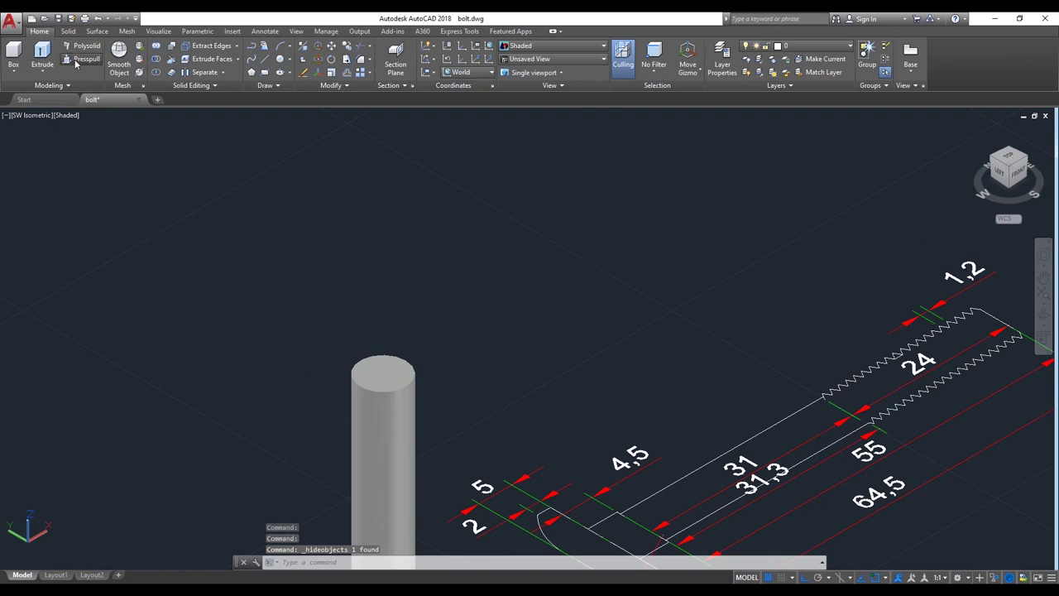
pyautogui.click(75, 63)
pyautogui.scroll(2, 382, 378)
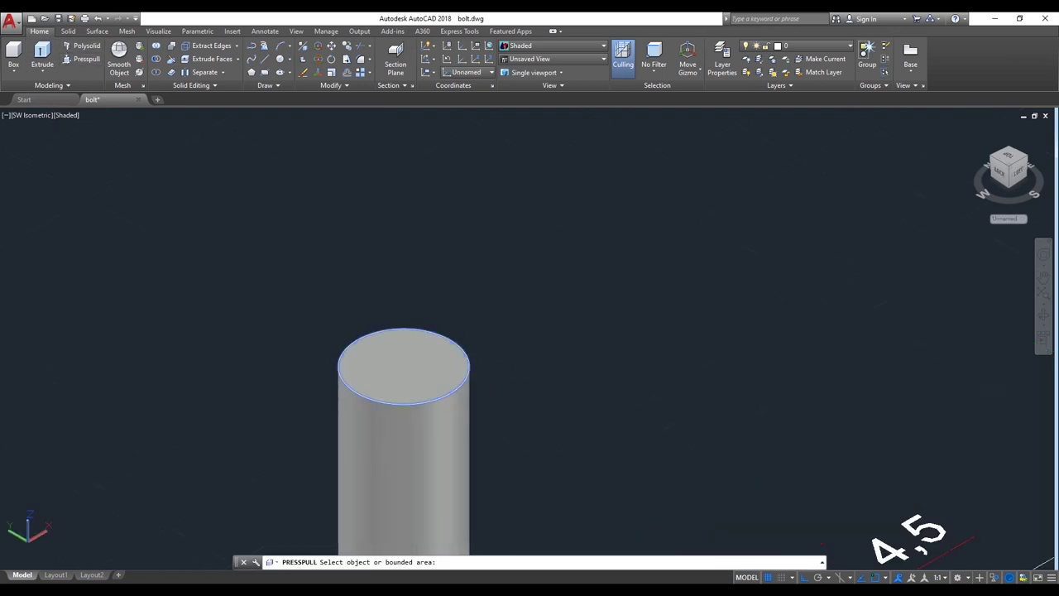
pyautogui.click(383, 377)
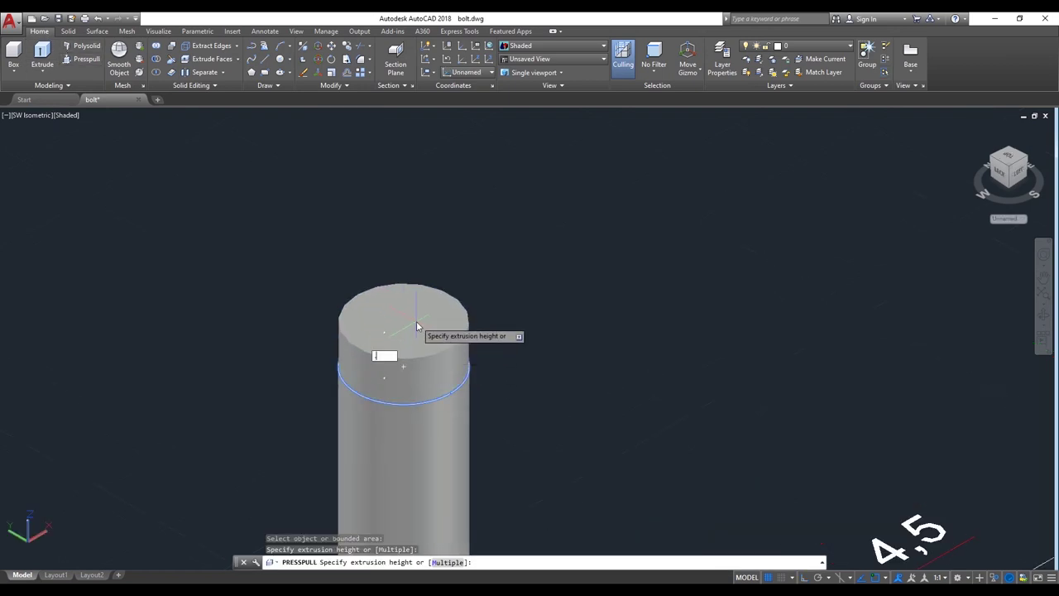
pyautogui.write('3')
pyautogui.press('Return')
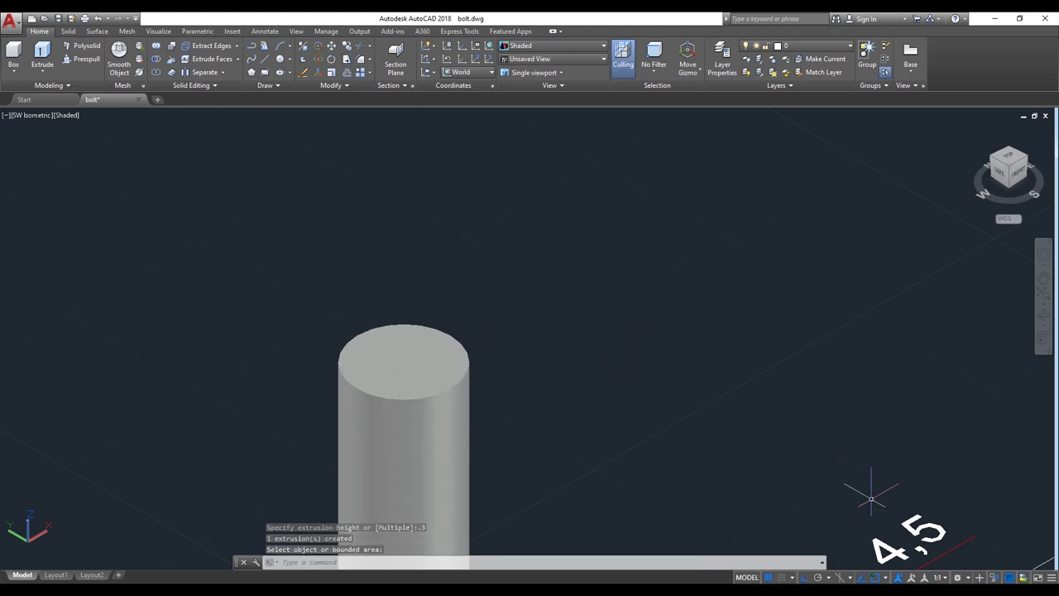
# - End object isolation so the threaded section shows again above the shank
pyautogui.click(996, 579)
pyautogui.click(996, 568)
pyautogui.scroll(2, 542, 411)
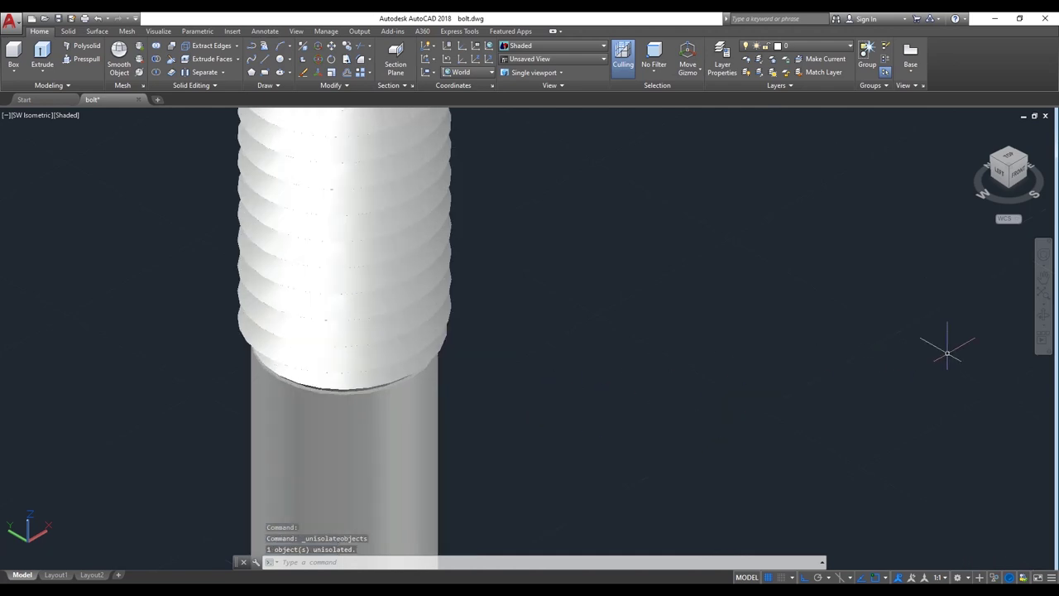
pyautogui.click(1044, 322)
pyautogui.moveTo(327, 338)
pyautogui.mouseDown()
pyautogui.moveTo(345, 353)
pyautogui.moveTo(195, 359)
pyautogui.moveTo(279, 342)
pyautogui.moveTo(296, 326)
pyautogui.moveTo(712, 395)
pyautogui.moveTo(671, 366)
pyautogui.moveTo(629, 357)
pyautogui.moveTo(241, 365)
pyautogui.mouseUp()
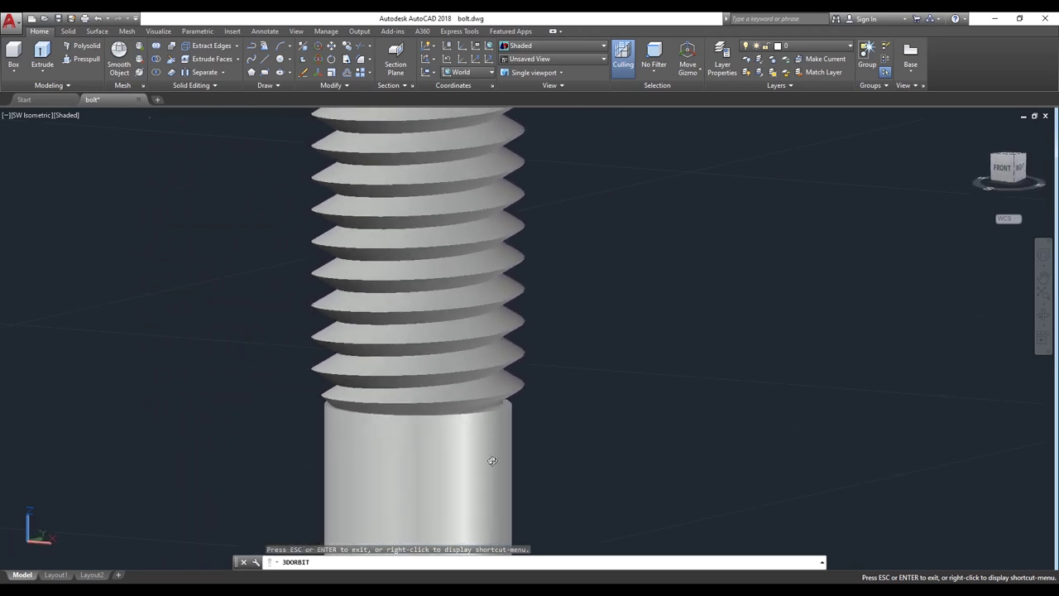
pyautogui.scroll(2, 492, 461)
pyautogui.moveTo(480, 403)
pyautogui.mouseDown()
pyautogui.moveTo(407, 374)
pyautogui.moveTo(342, 381)
pyautogui.moveTo(328, 395)
pyautogui.moveTo(586, 402)
pyautogui.mouseUp()
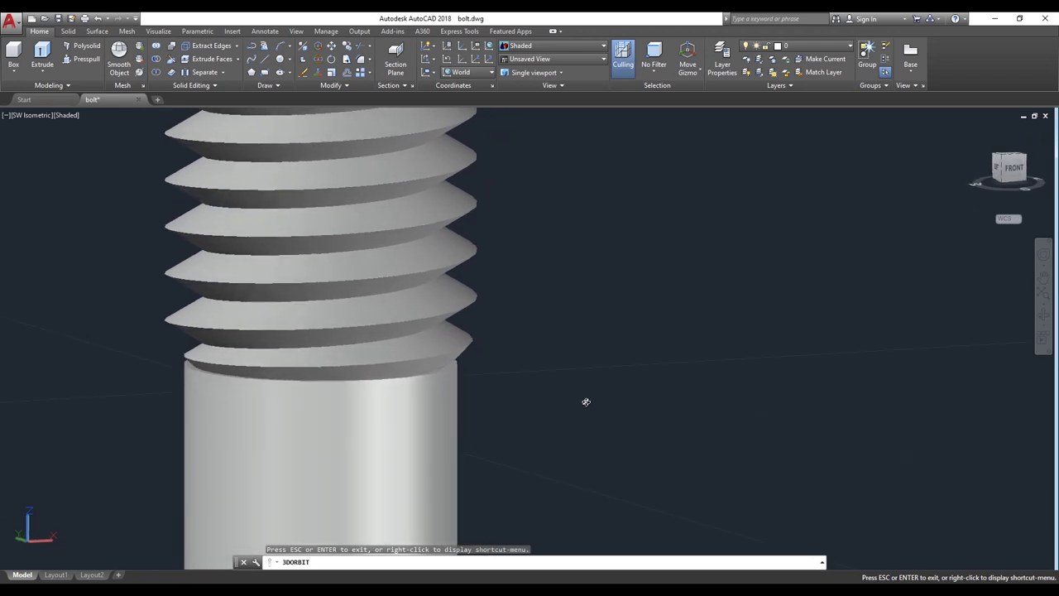
pyautogui.moveTo(241, 397)
pyautogui.mouseDown()
pyautogui.moveTo(427, 389)
pyautogui.moveTo(295, 390)
pyautogui.moveTo(293, 356)
pyautogui.mouseUp()
pyautogui.moveTo(355, 379)
pyautogui.mouseDown()
pyautogui.moveTo(361, 407)
pyautogui.moveTo(417, 430)
pyautogui.moveTo(420, 455)
pyautogui.moveTo(437, 392)
pyautogui.moveTo(632, 335)
pyautogui.moveTo(591, 355)
pyautogui.moveTo(461, 356)
pyautogui.moveTo(461, 212)
pyautogui.moveTo(580, 194)
pyautogui.mouseUp()
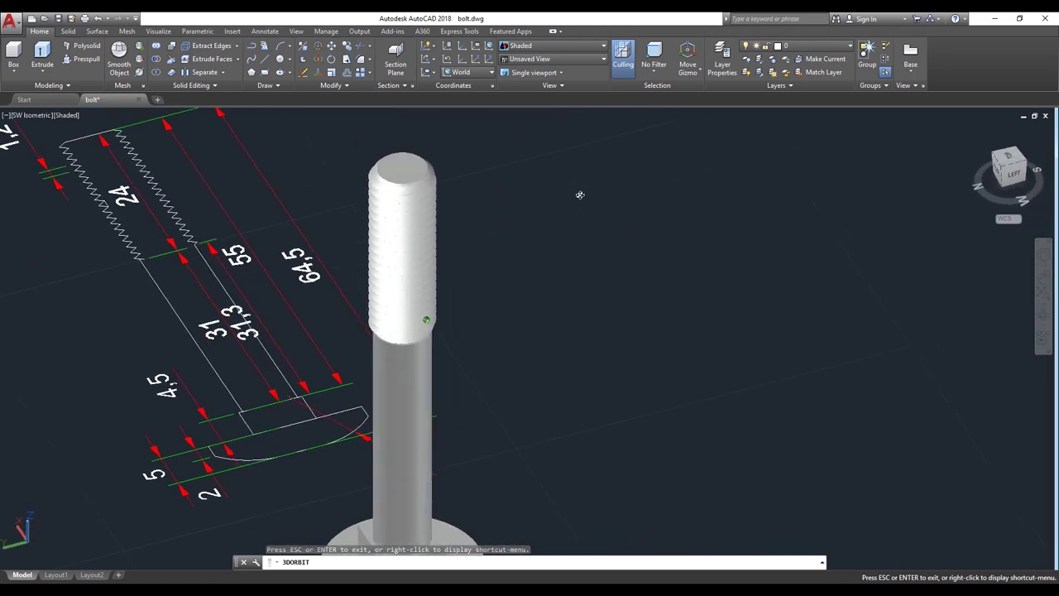
pyautogui.scroll(-3, 560, 298)
pyautogui.scroll(2, 560, 298)
pyautogui.rightClick(636, 269)
pyautogui.click(658, 276)
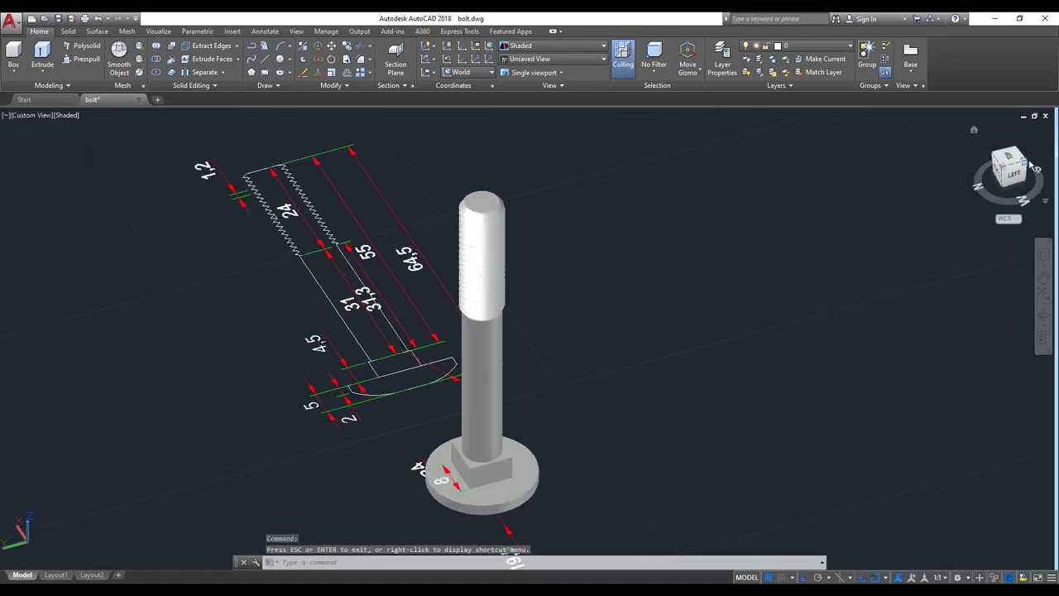
pyautogui.click(997, 168)
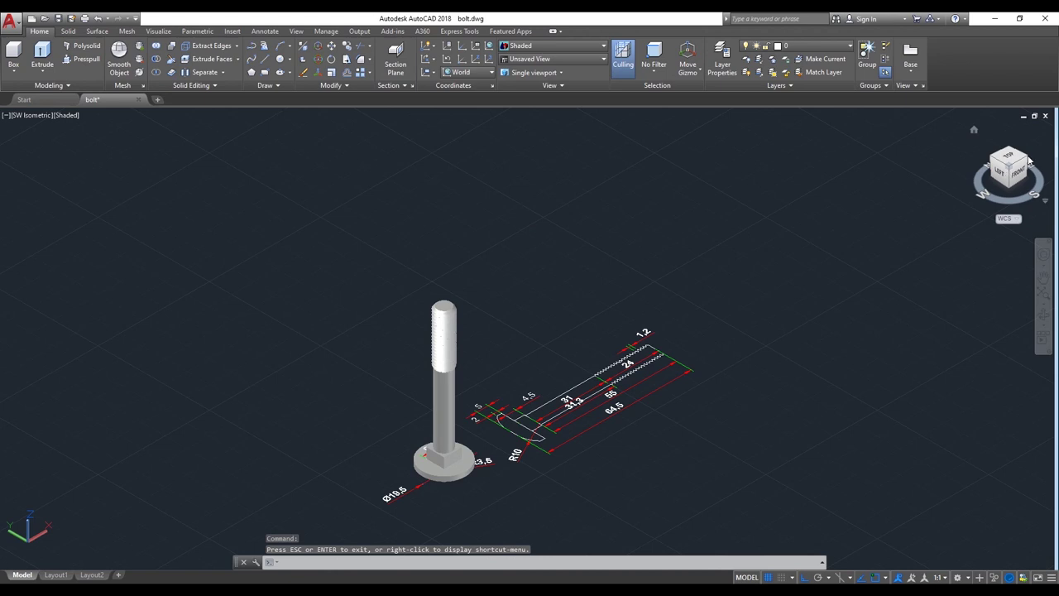
pyautogui.click(1029, 161)
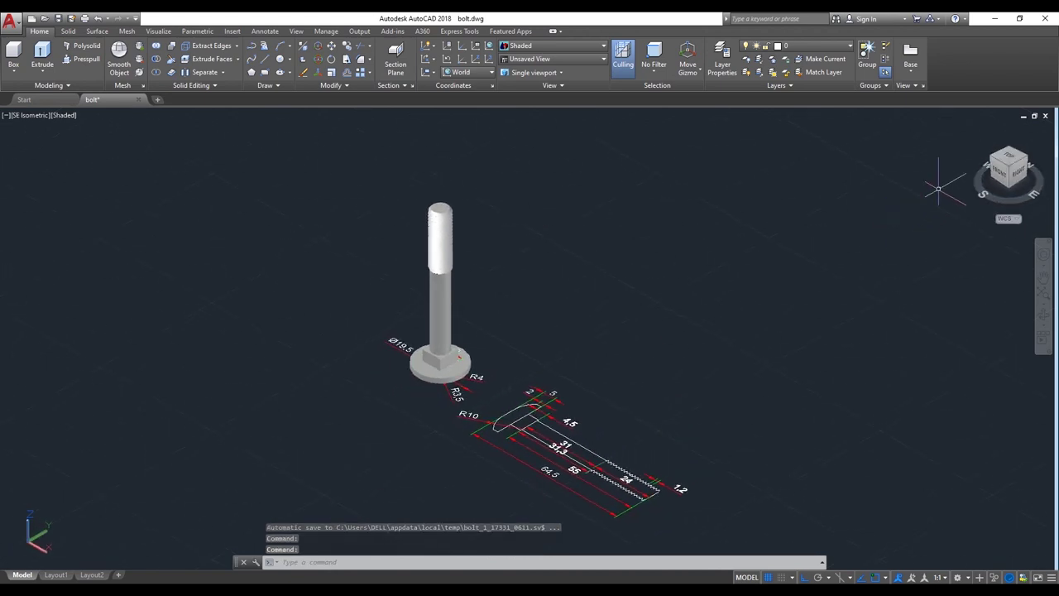
pyautogui.click(995, 161)
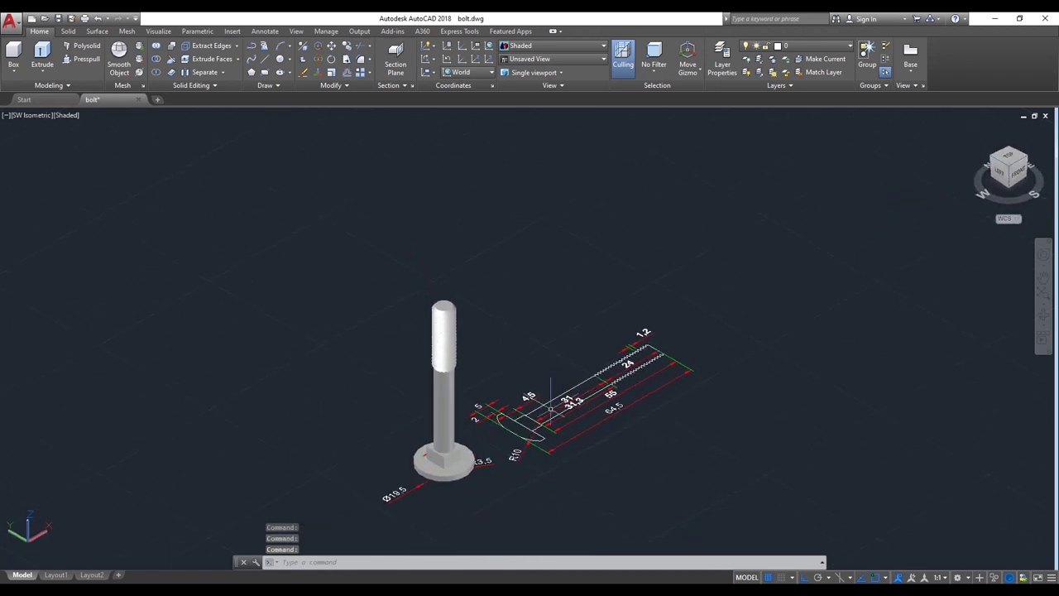
pyautogui.scroll(3, 419, 418)
pyautogui.moveTo(420, 418); pyautogui.dragTo(429, 395, button='middle')
pyautogui.press('Escape')
pyautogui.write('UNI')
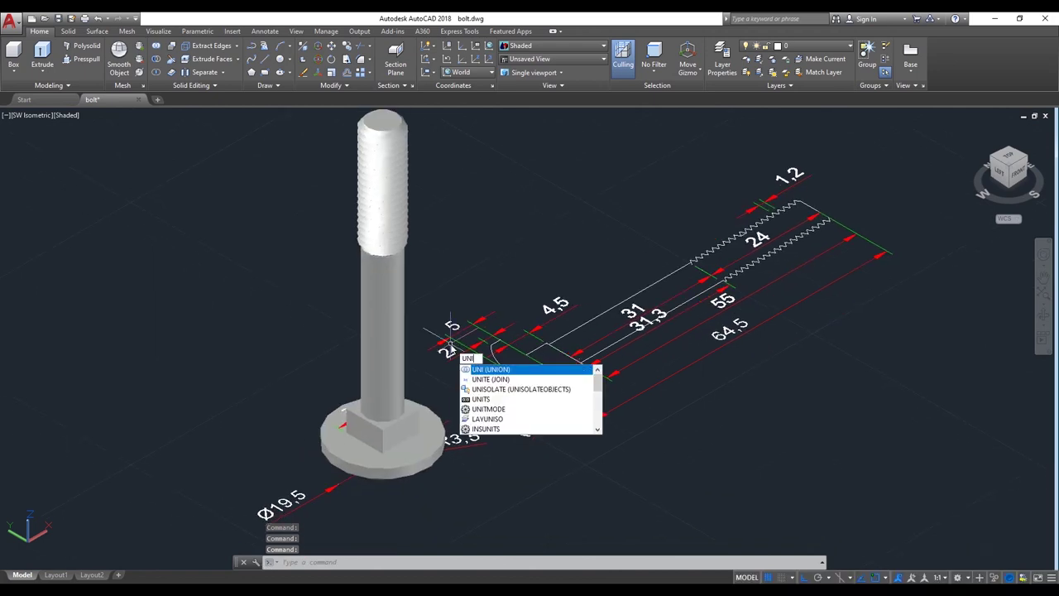
# - Union the head with the square neck, shaft and threaded part, then pan the view
pyautogui.press('Return')
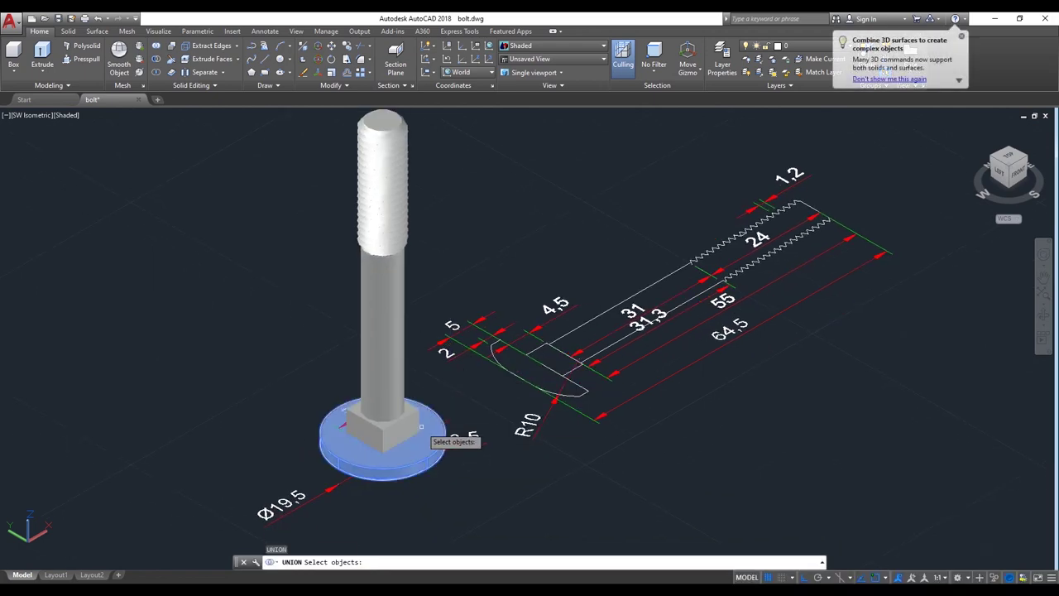
pyautogui.click(406, 427)
pyautogui.click(388, 391)
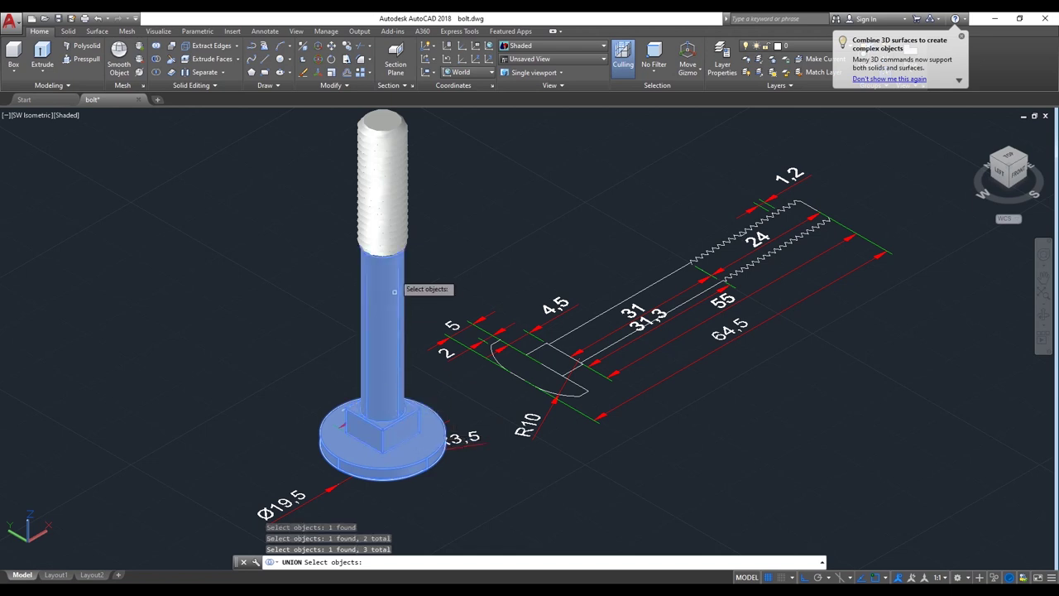
pyautogui.click(392, 263)
pyautogui.press('Return')
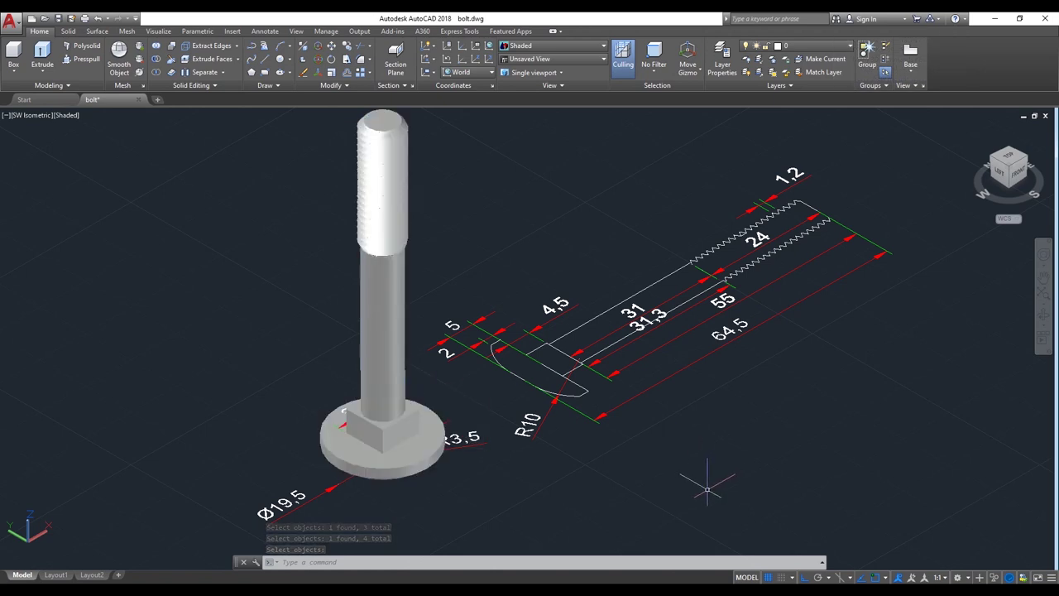
pyautogui.moveTo(604, 462); pyautogui.dragTo(558, 500, button='middle')
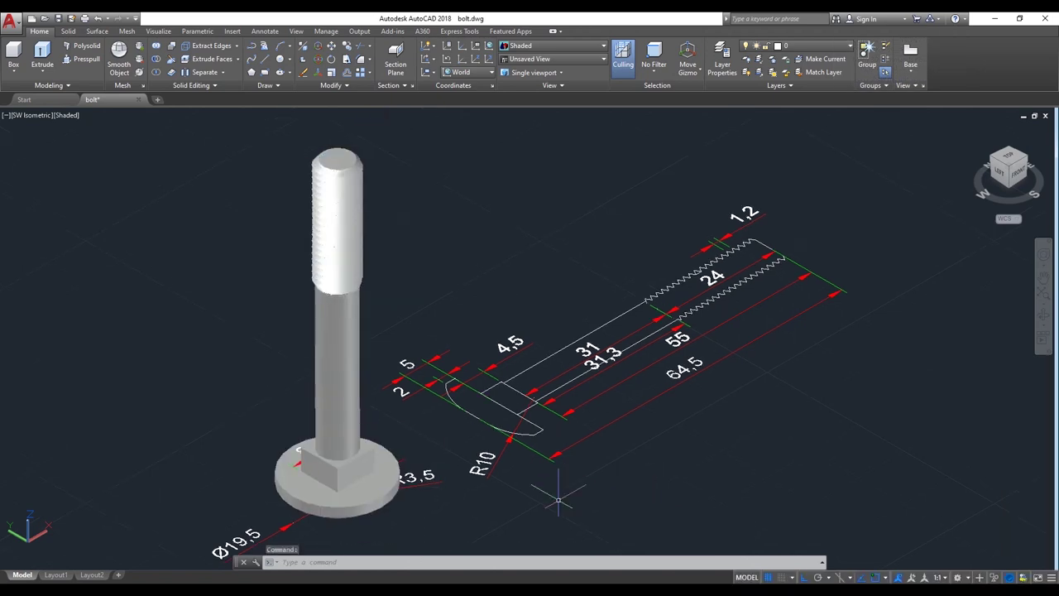
# - Copy the bolt from its head onto the head of the 2D drawing
pyautogui.write('co')
pyautogui.press('Return')
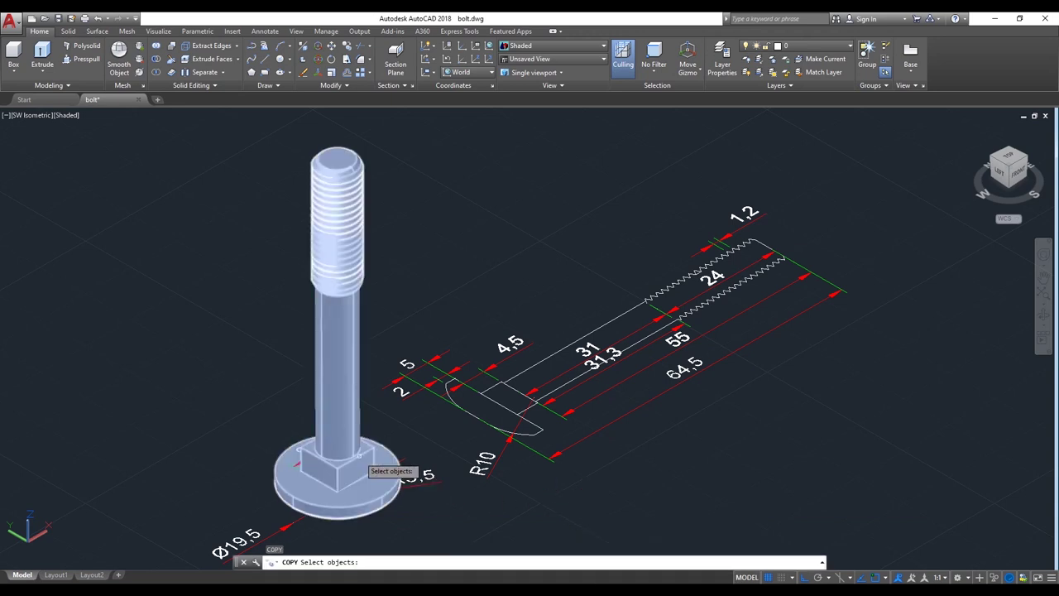
pyautogui.click(360, 488)
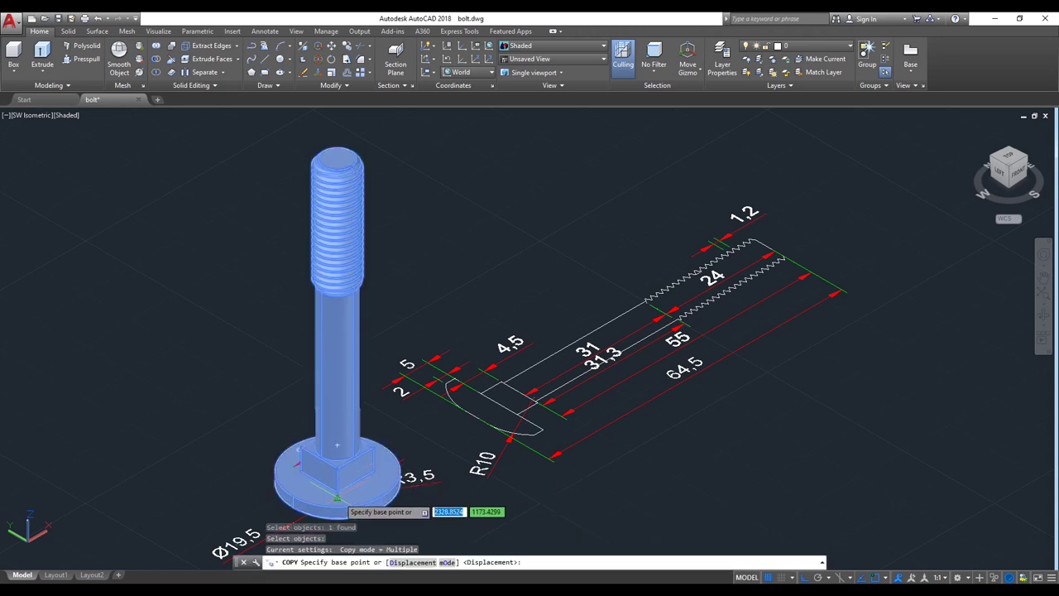
pyautogui.press('Return')
pyautogui.click(400, 481)
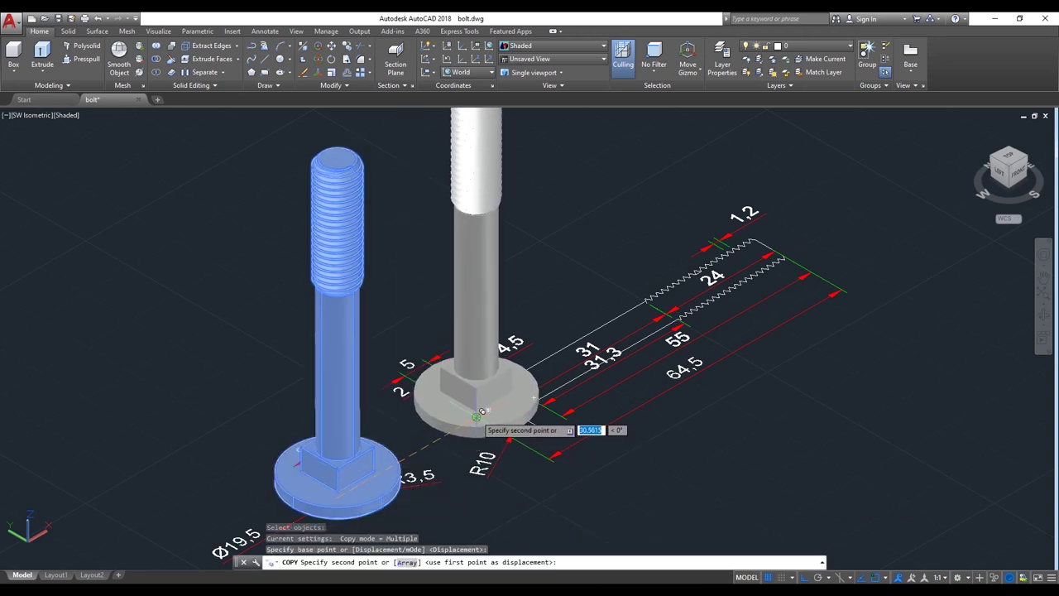
pyautogui.click(477, 431)
pyautogui.press('Return')
pyautogui.moveTo(482, 460); pyautogui.dragTo(400, 519, button='middle')
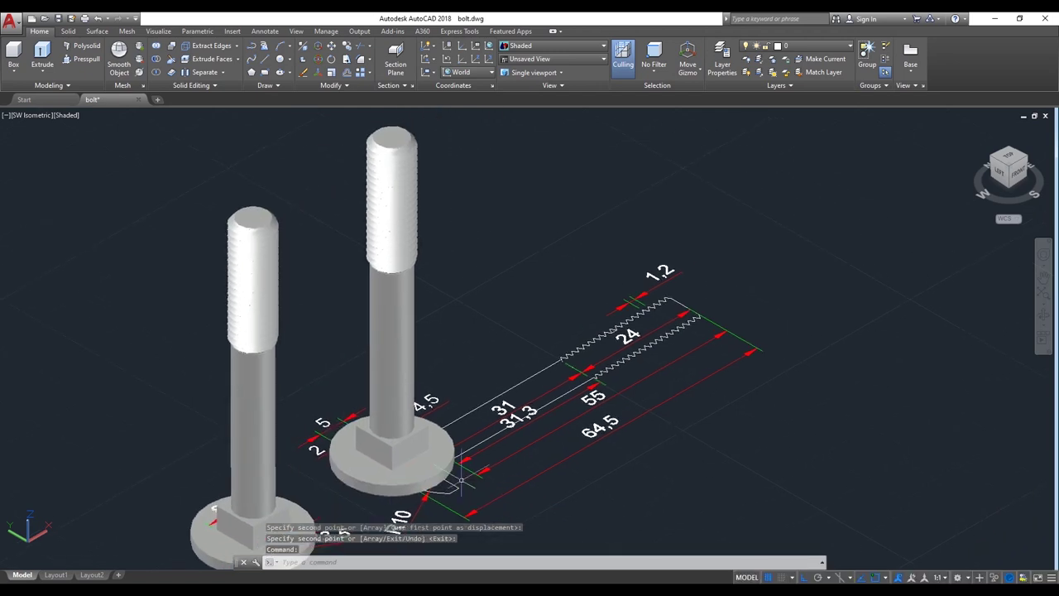
# - ROTATE3D the copied bolt 90° about an axis through its head to lie along the profile
pyautogui.write('Ro')
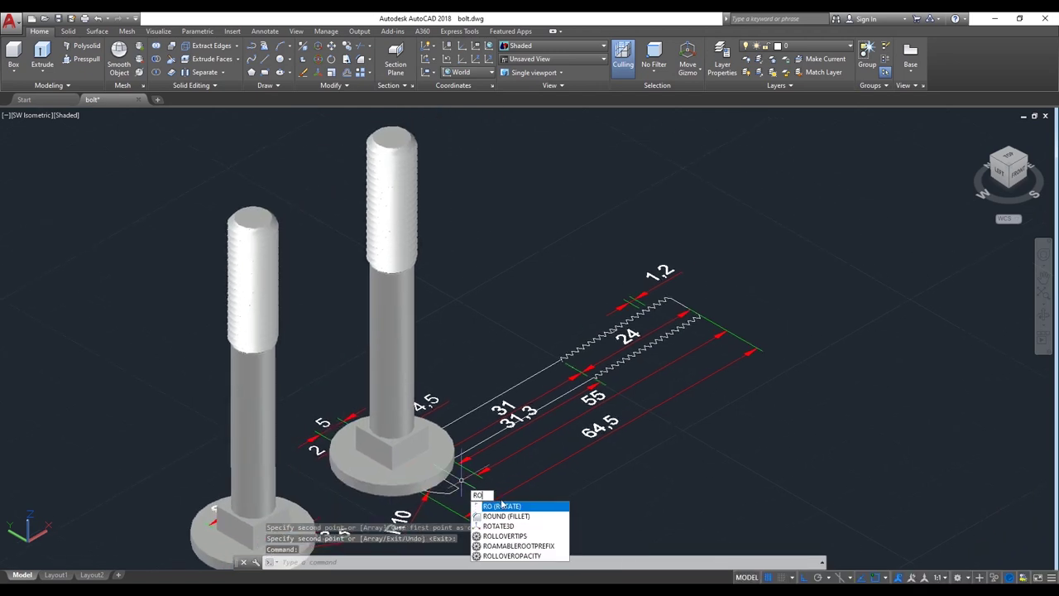
pyautogui.write('tate3d')
pyautogui.press('Return')
pyautogui.click(447, 488)
pyautogui.press('Return')
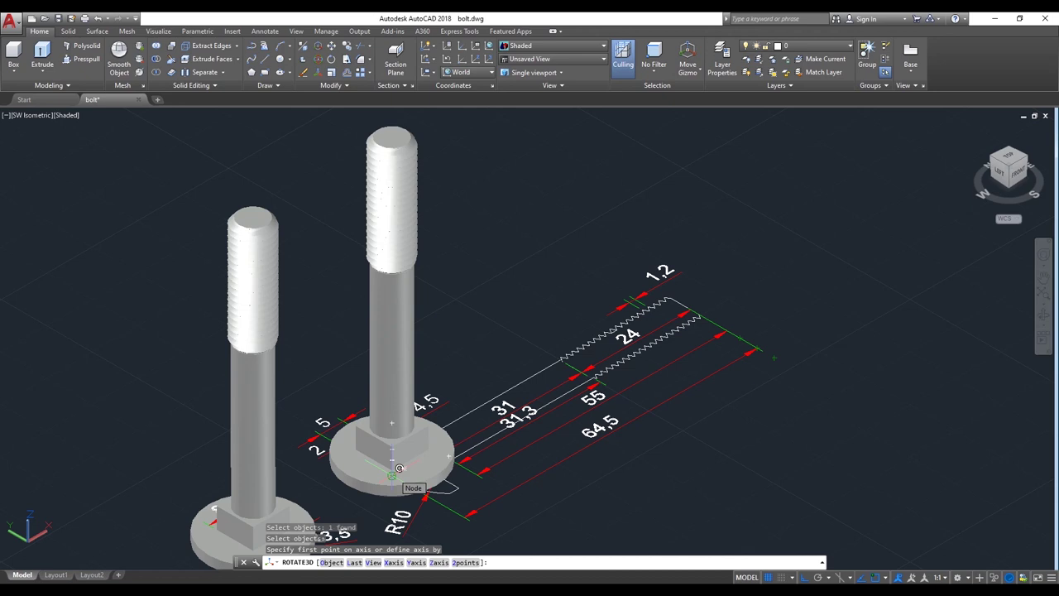
pyautogui.click(399, 469)
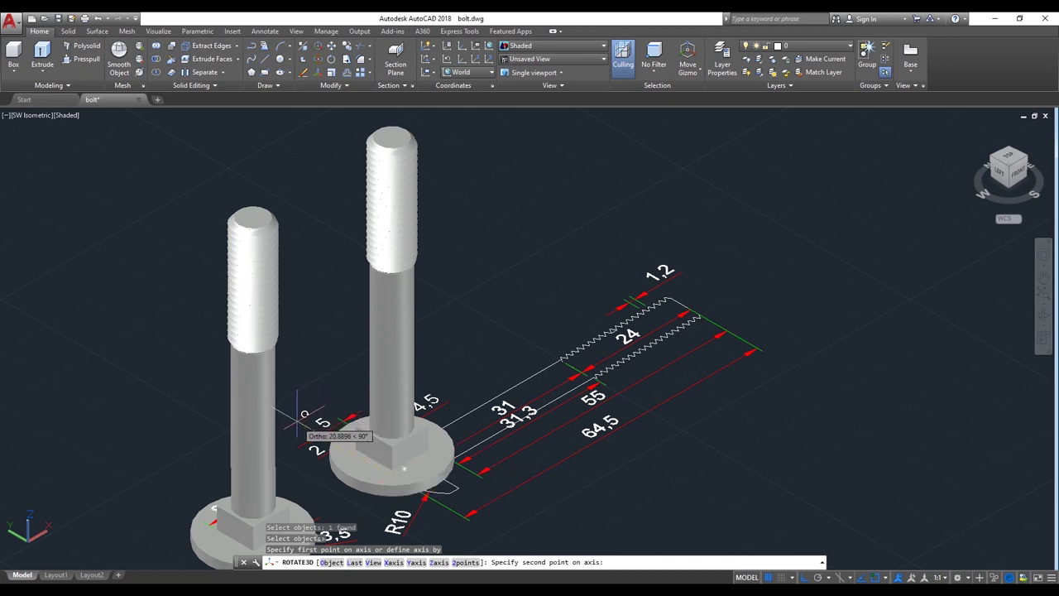
pyautogui.click(296, 418)
pyautogui.write('0')
pyautogui.press('Return')
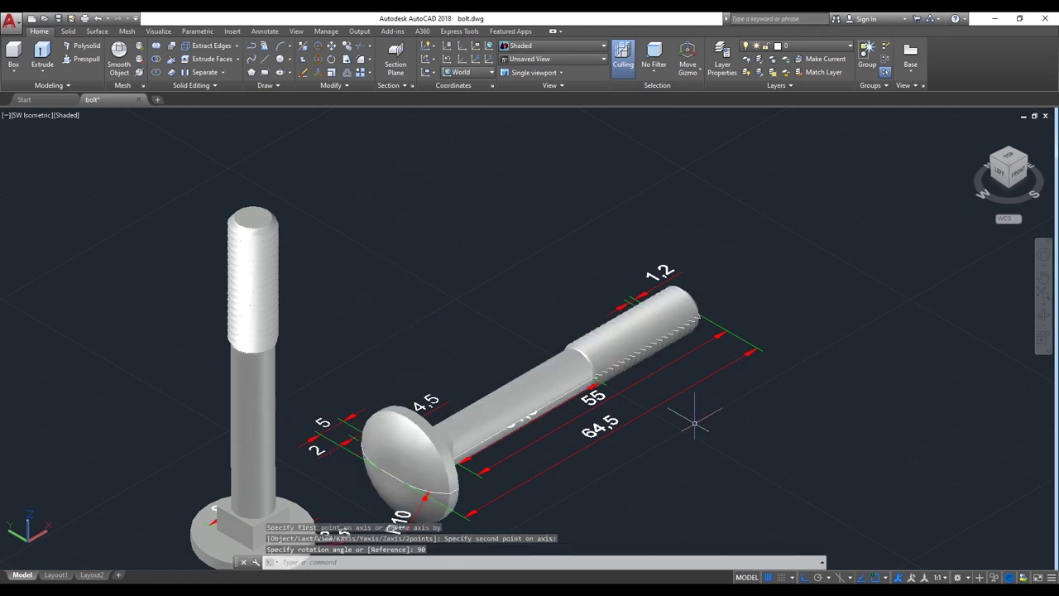
pyautogui.scroll(2, 691, 420)
pyautogui.click(1043, 316)
pyautogui.scroll(2, 662, 302)
pyautogui.moveTo(662, 303)
pyautogui.mouseDown()
pyautogui.moveTo(547, 418)
pyautogui.moveTo(548, 437)
pyautogui.moveTo(412, 393)
pyautogui.moveTo(376, 331)
pyautogui.mouseUp()
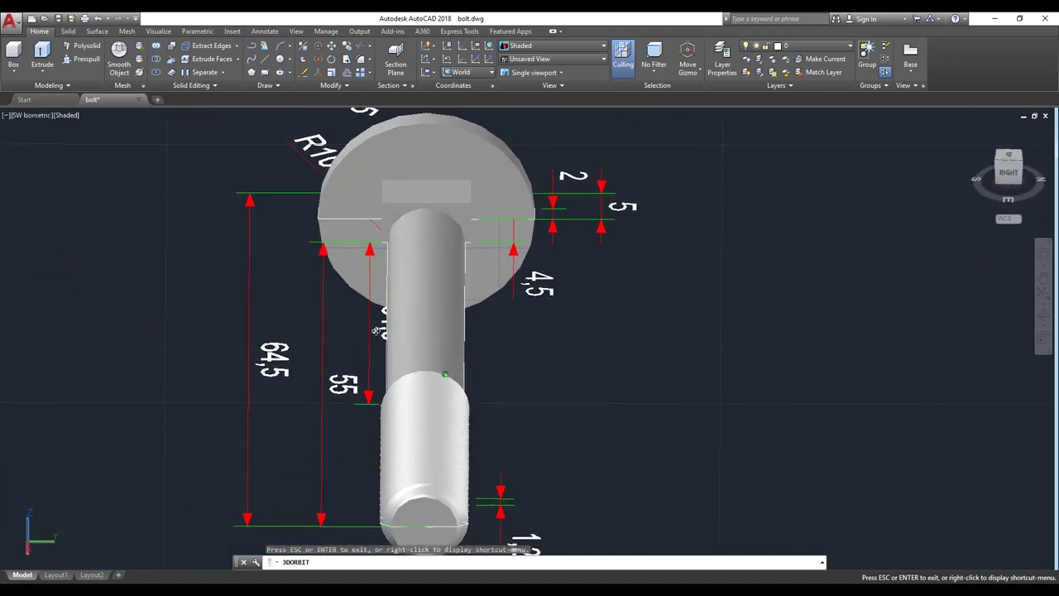
pyautogui.moveTo(376, 331); pyautogui.dragTo(563, 402)
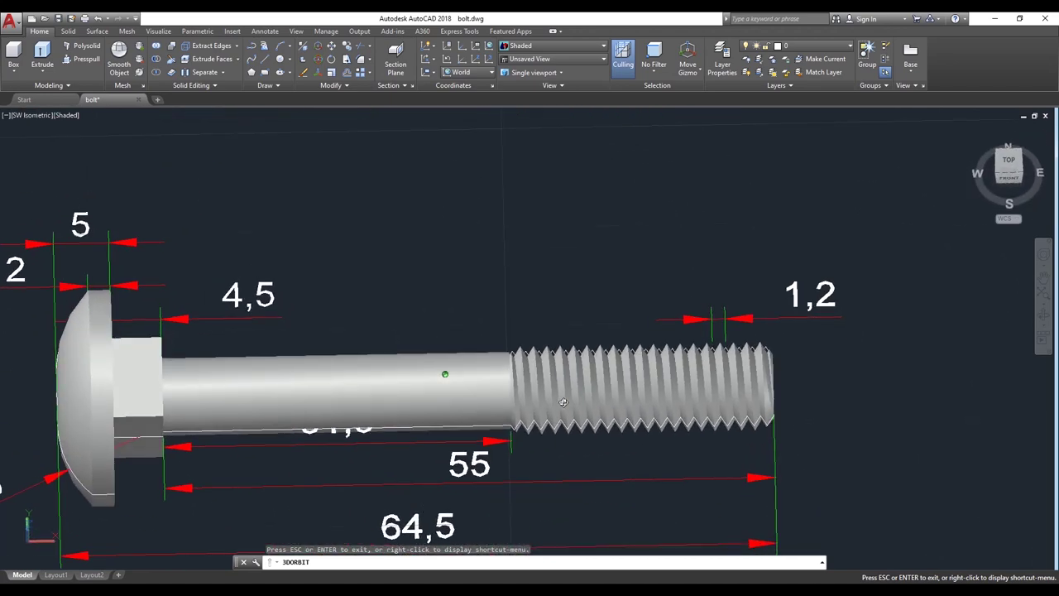
pyautogui.rightClick(686, 230)
pyautogui.click(699, 236)
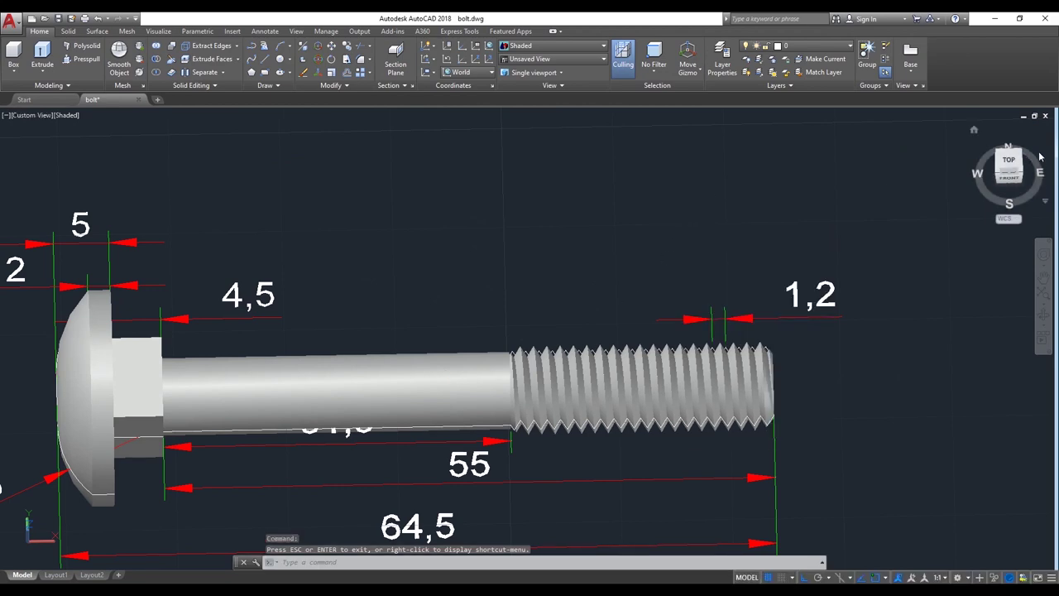
pyautogui.click(1009, 162)
pyautogui.scroll(5, 628, 346)
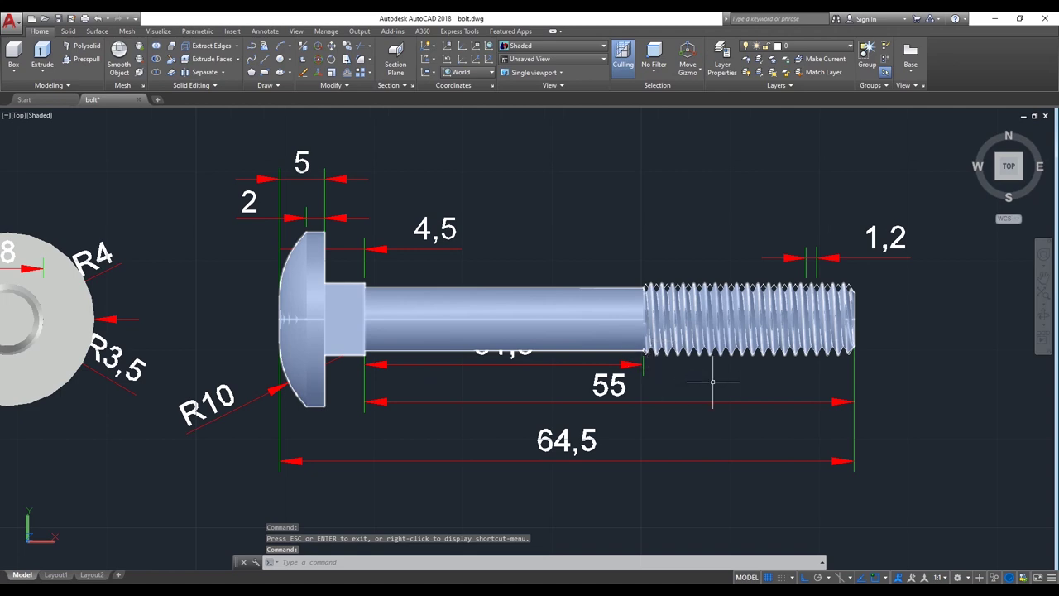
pyautogui.scroll(3, 770, 354)
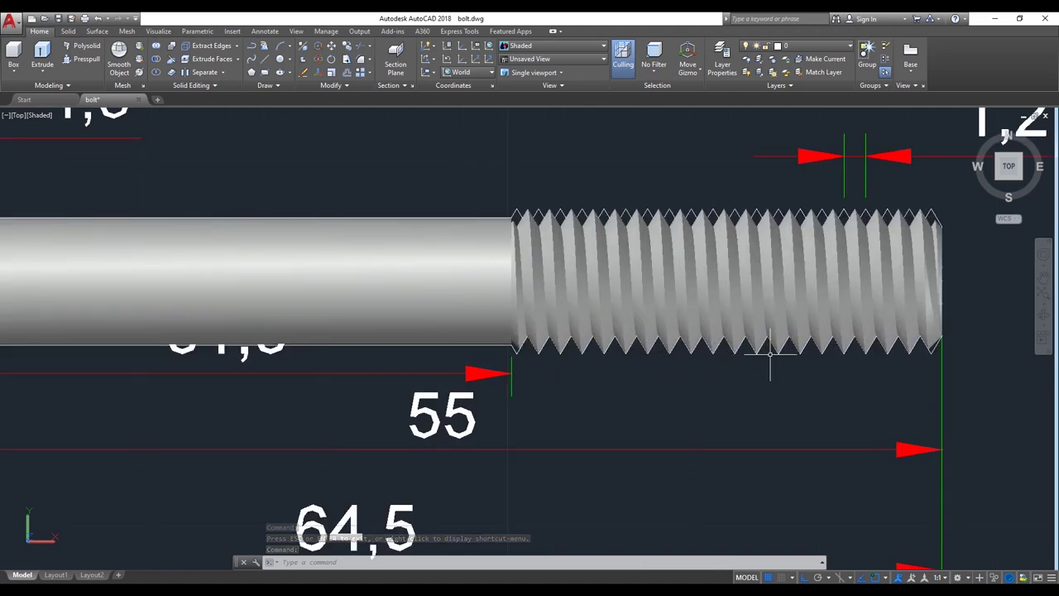
pyautogui.scroll(-5, 770, 354)
pyautogui.scroll(4, 769, 354)
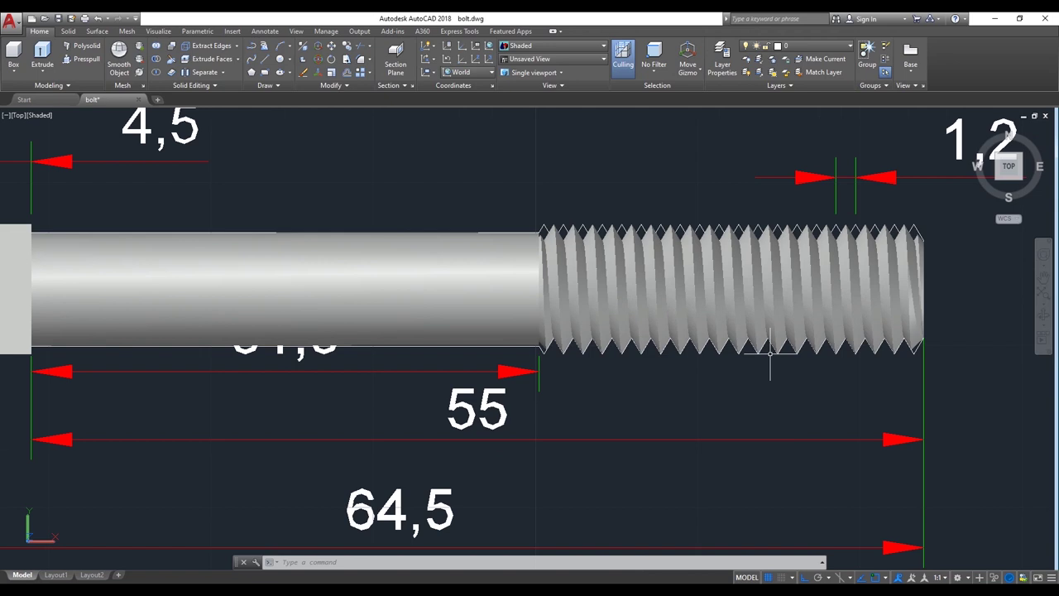
pyautogui.scroll(-2, 771, 352)
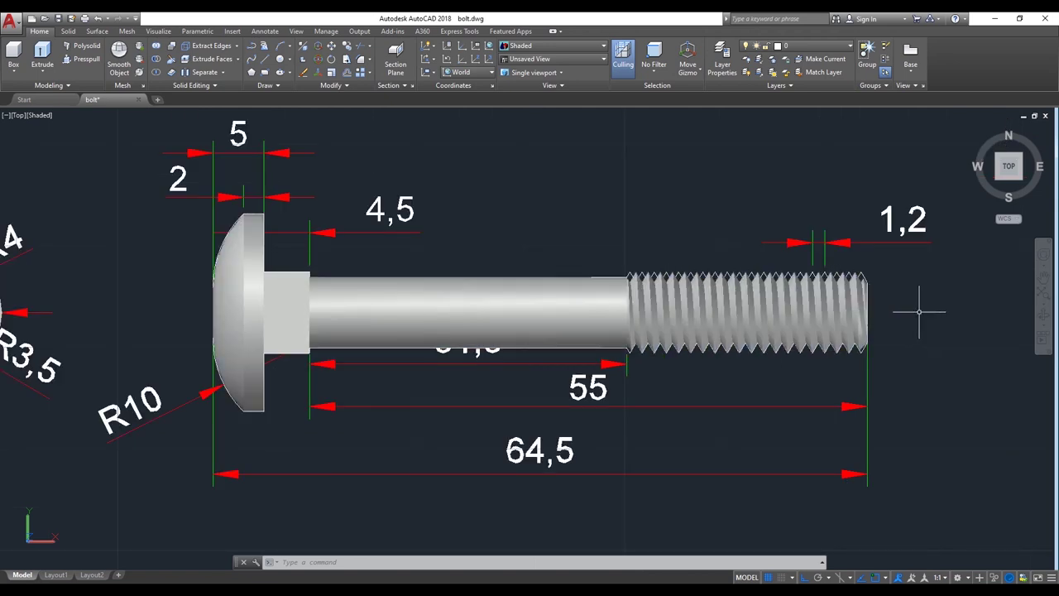
pyautogui.scroll(-2, 918, 312)
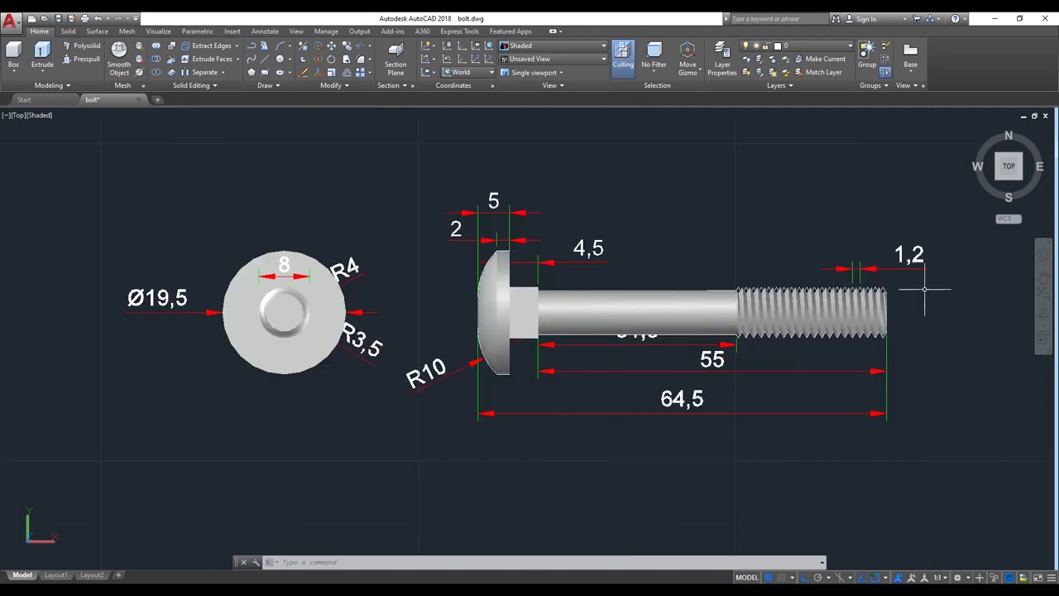
pyautogui.moveTo(1001, 182); pyautogui.dragTo(999, 184)
pyautogui.click(999, 183)
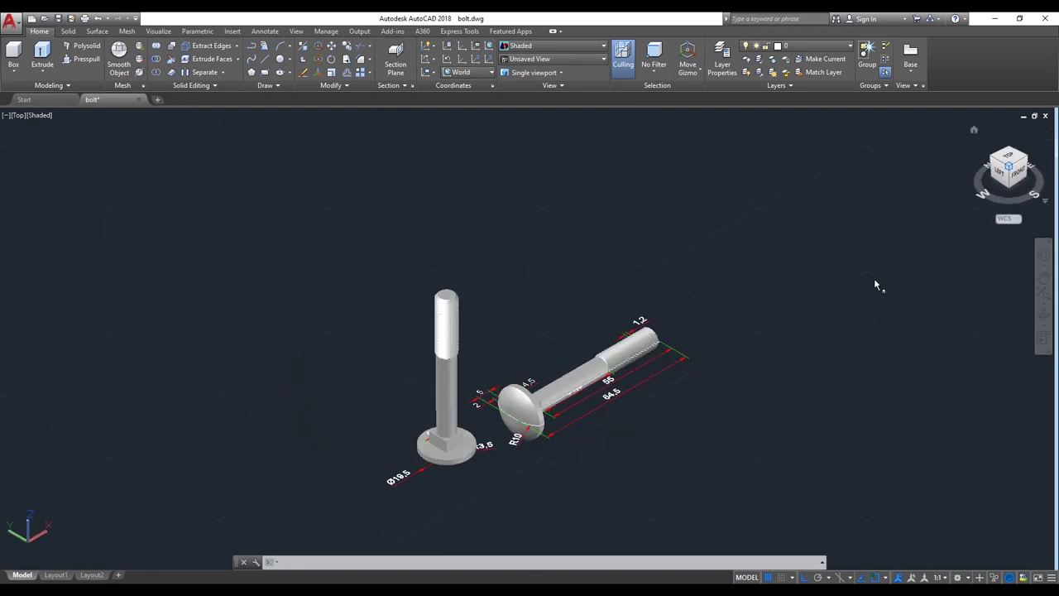
pyautogui.scroll(2, 546, 377)
pyautogui.moveTo(551, 383); pyautogui.dragTo(520, 312, button='middle')
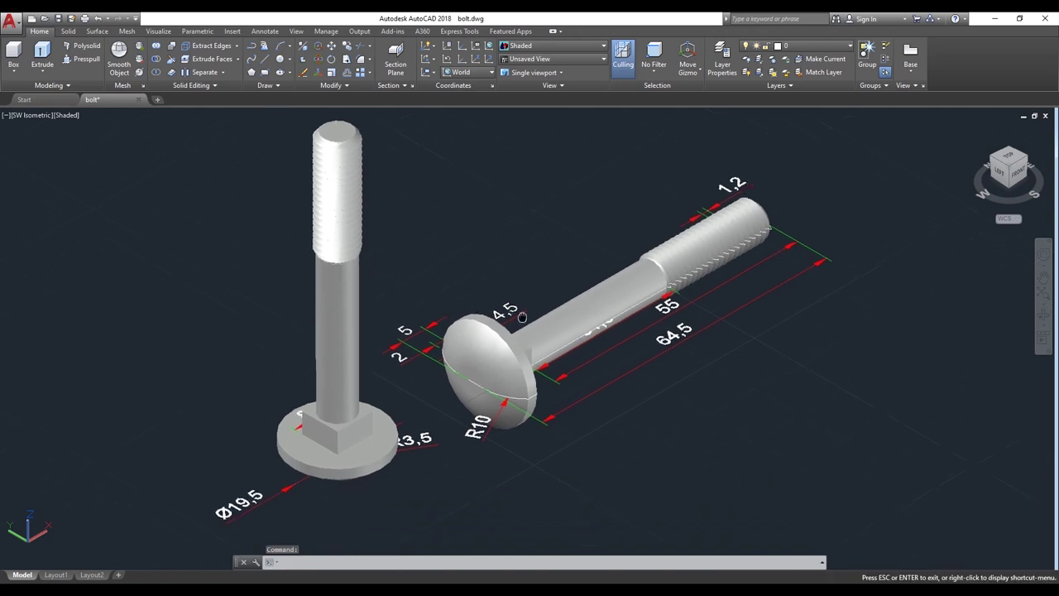
pyautogui.scroll(2, 828, 429)
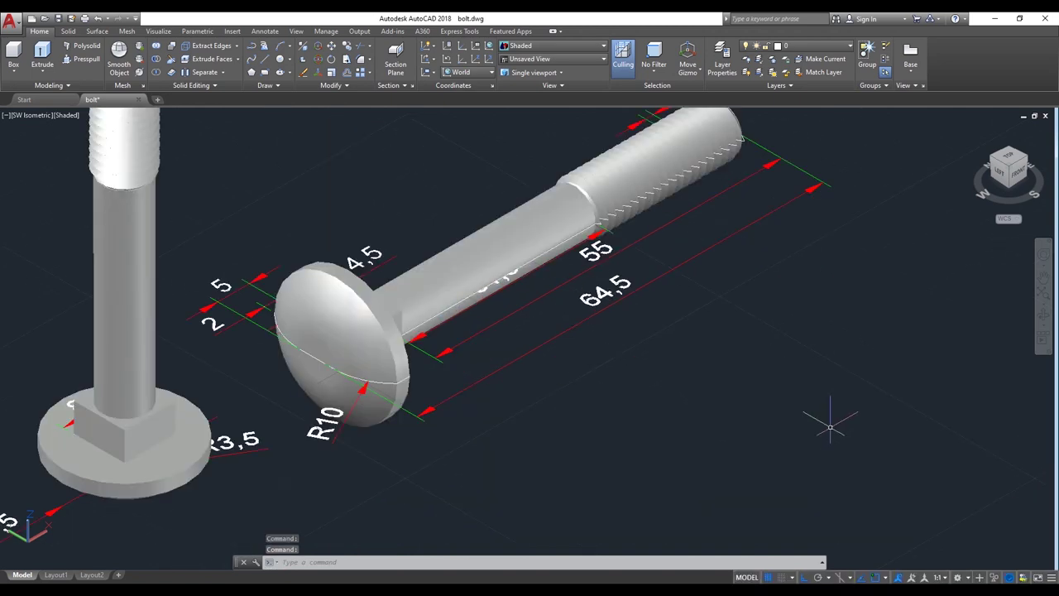
pyautogui.click(1043, 315)
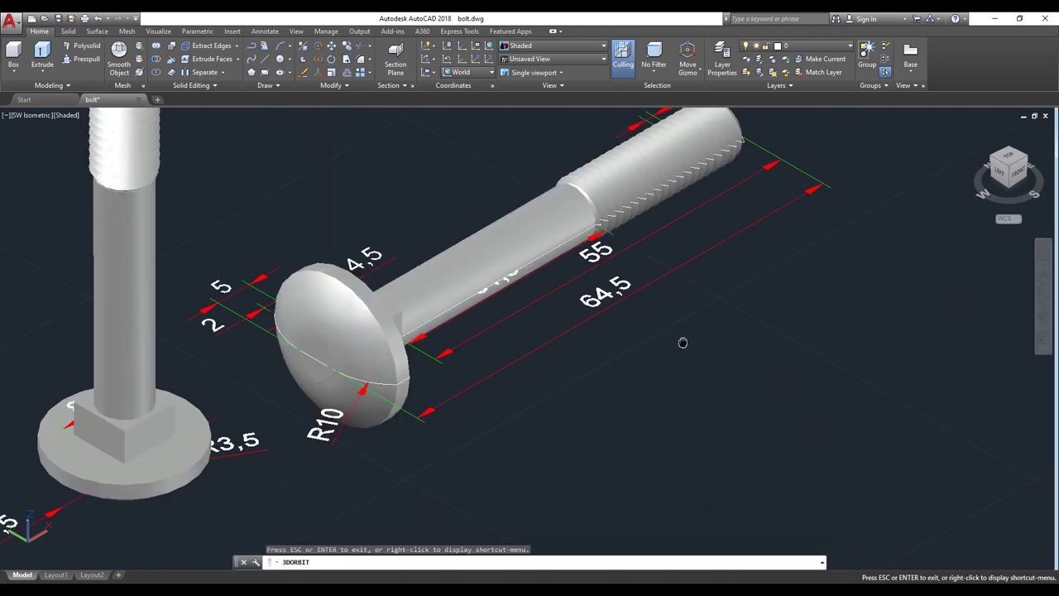
pyautogui.moveTo(681, 343); pyautogui.dragTo(745, 347)
pyautogui.moveTo(633, 402)
pyautogui.mouseDown()
pyautogui.moveTo(613, 406)
pyautogui.moveTo(619, 428)
pyautogui.moveTo(617, 416)
pyautogui.moveTo(610, 428)
pyautogui.mouseUp()
pyautogui.moveTo(607, 427)
pyautogui.mouseDown(button='middle')
pyautogui.moveTo(681, 419)
pyautogui.moveTo(681, 439)
pyautogui.moveTo(697, 432)
pyautogui.mouseUp(button='middle')
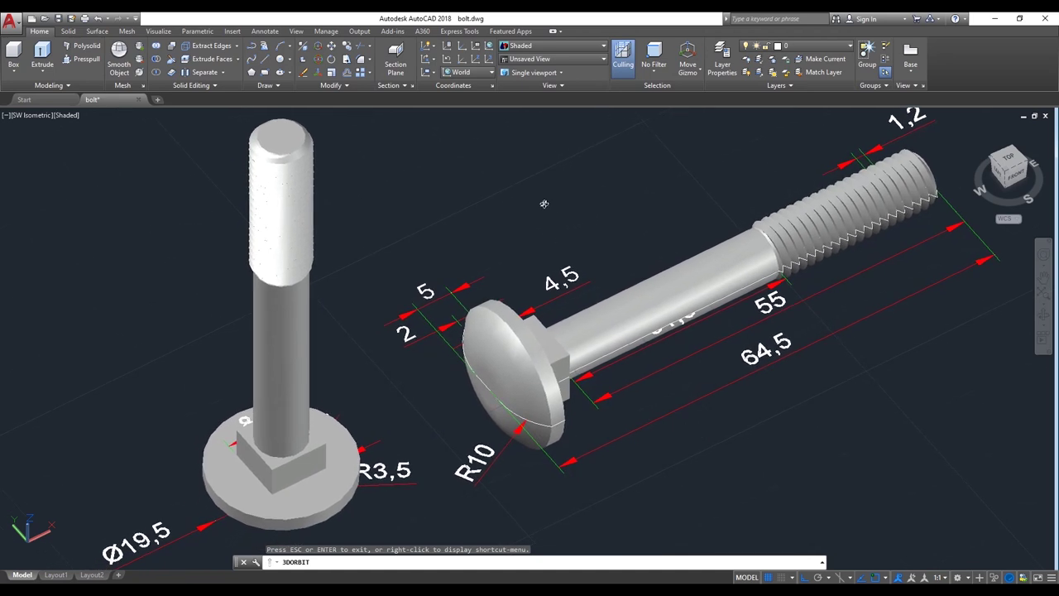
pyautogui.rightClick(539, 155)
pyautogui.click(553, 163)
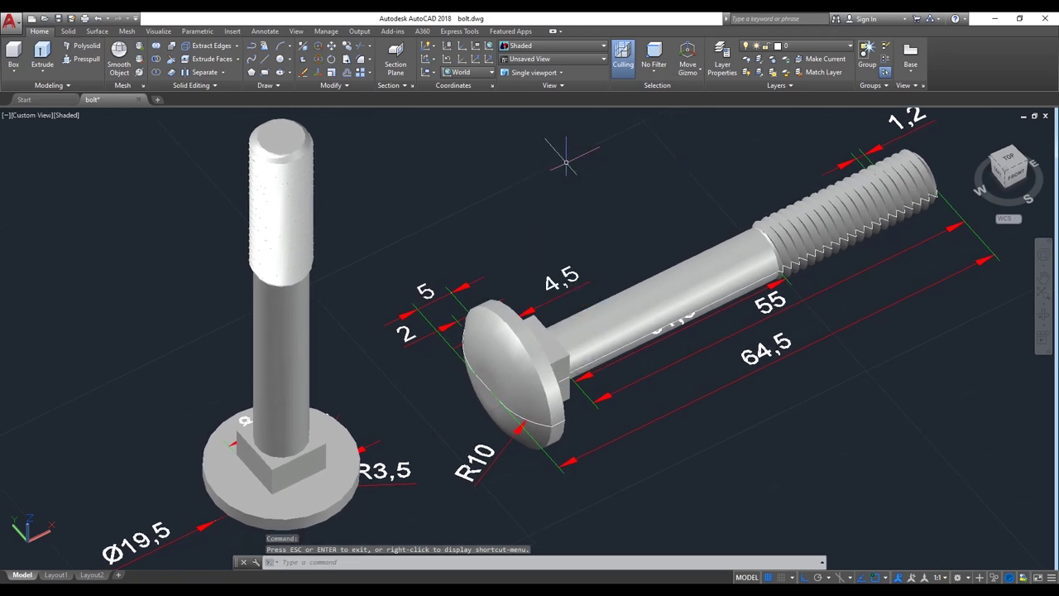